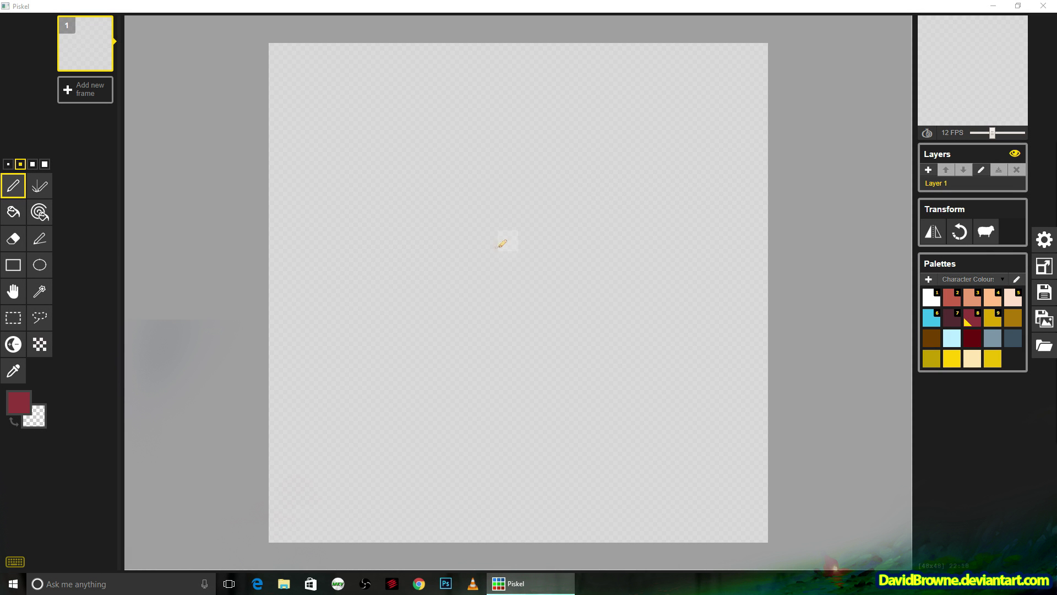
- Paint a rounded dark red head with the 3-pixel pen and a narrow torso beneath it with the 2-pixel pen
key(bracketright)
mouse_move(483, 99)
mouse_down()
mouse_move(465, 196)
mouse_move(477, 130)
mouse_move(512, 103)
mouse_move(485, 134)
mouse_move(544, 159)
mouse_move(521, 234)
mouse_move(455, 128)
mouse_move(542, 127)
mouse_move(437, 168)
mouse_up()
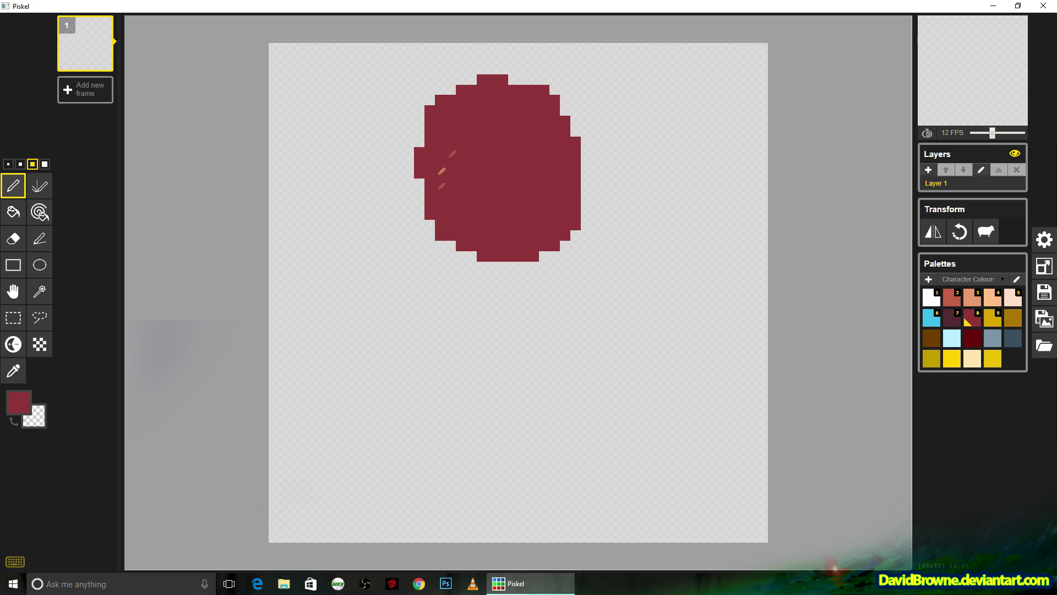
click(20, 165)
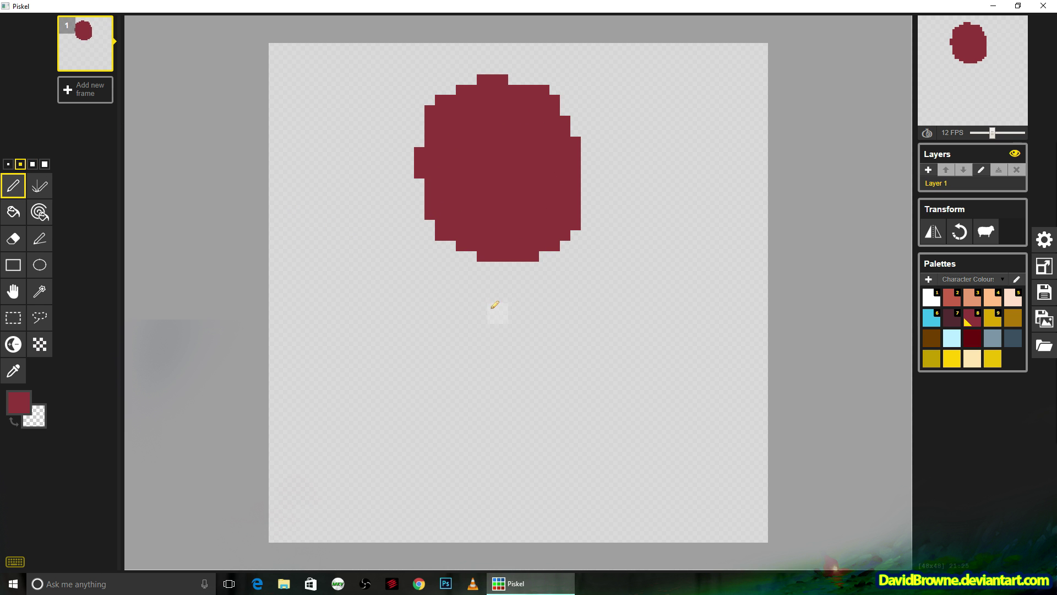
mouse_move(492, 307)
mouse_down()
mouse_move(484, 363)
mouse_move(504, 406)
mouse_move(500, 309)
mouse_move(510, 299)
mouse_move(492, 402)
mouse_move(483, 362)
mouse_move(477, 387)
mouse_move(493, 371)
mouse_up()
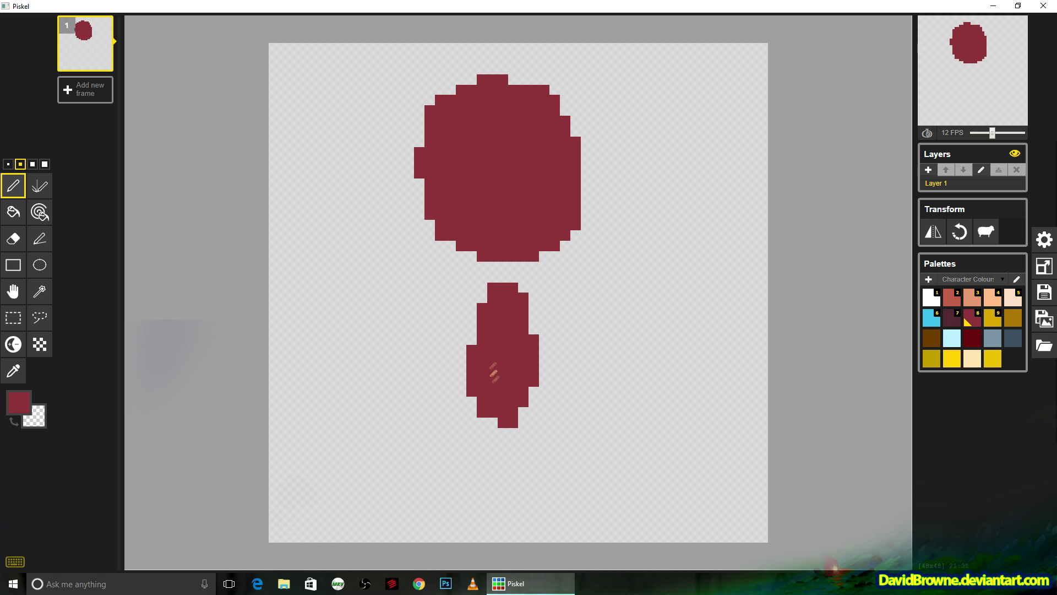
- Draw the legs in a wide stride with the 1-pixel pen, the trailing leg dark red and the leading leg darker maroon
click(7, 165)
drag(429, 499, 472, 406)
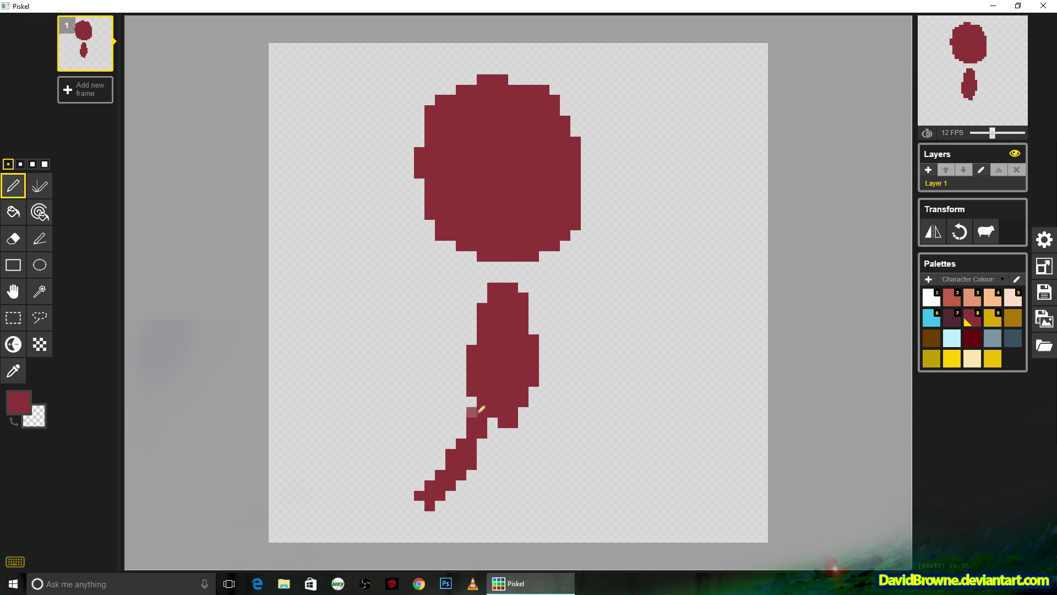
key(7)
mouse_move(538, 432)
mouse_down()
mouse_move(576, 496)
mouse_move(568, 482)
mouse_up()
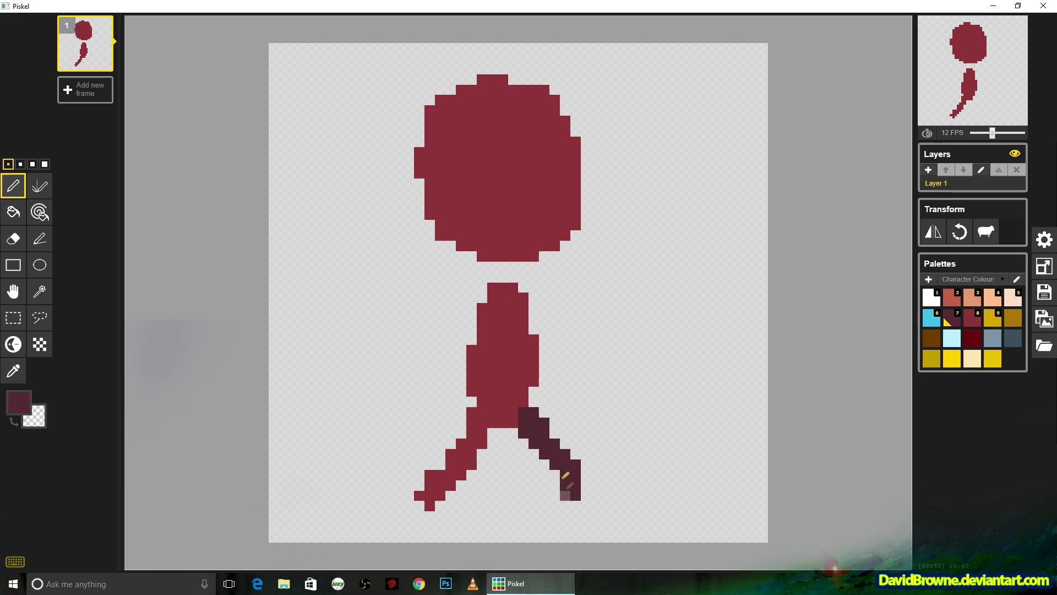
- Add a dark red neck and front arm and a maroon rear arm, and extend both feet
key(8)
drag(493, 256, 503, 302)
click(412, 524)
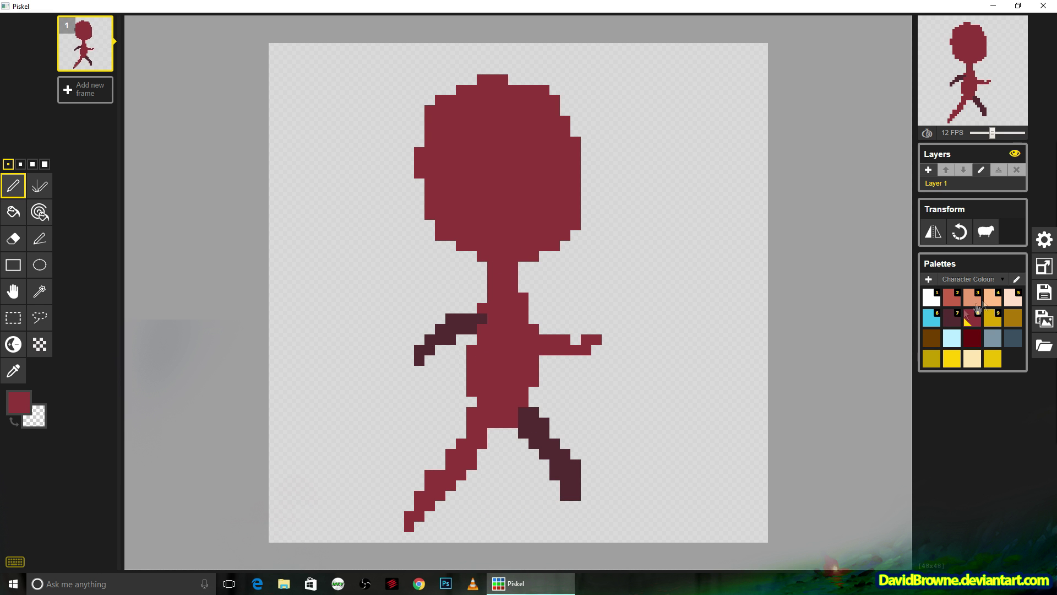
key(7)
drag(567, 482, 586, 506)
- Thicken the neck, torso and red leg, and touch up the top of the leading leg in dark maroon
key(8)
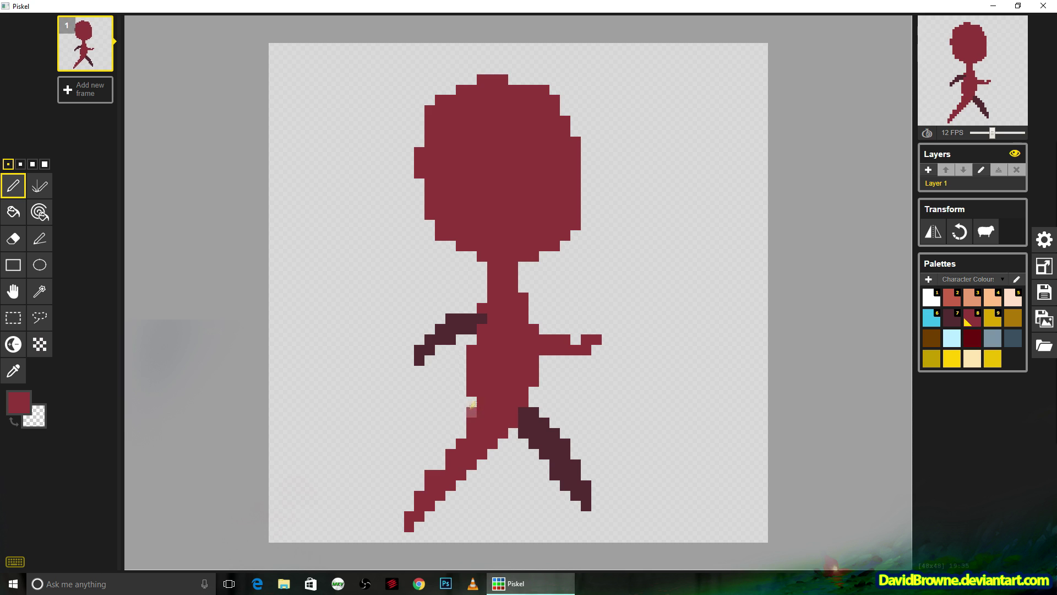
drag(471, 411, 451, 456)
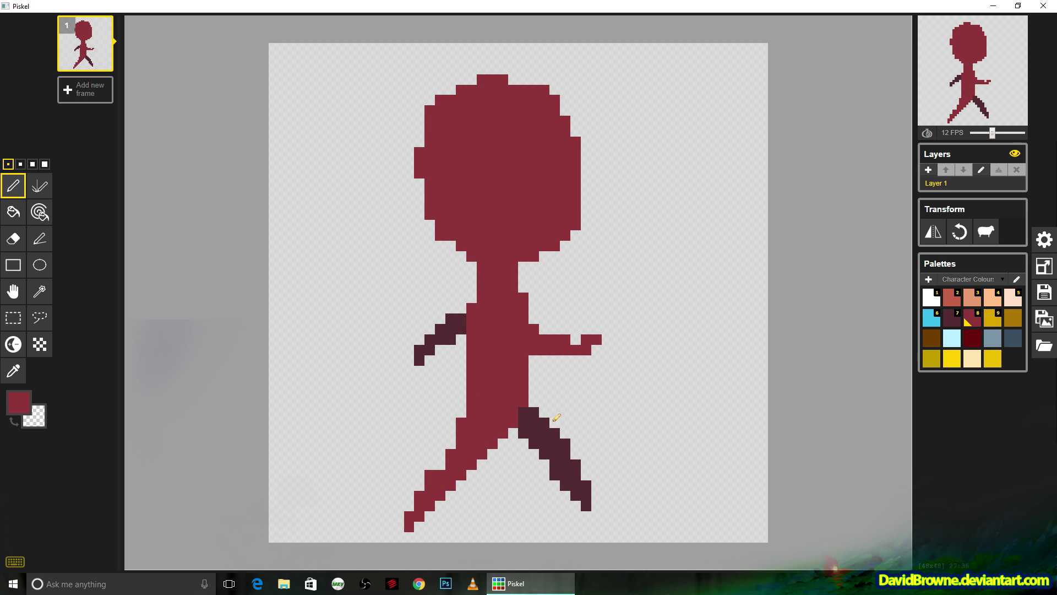
click(953, 322)
click(513, 423)
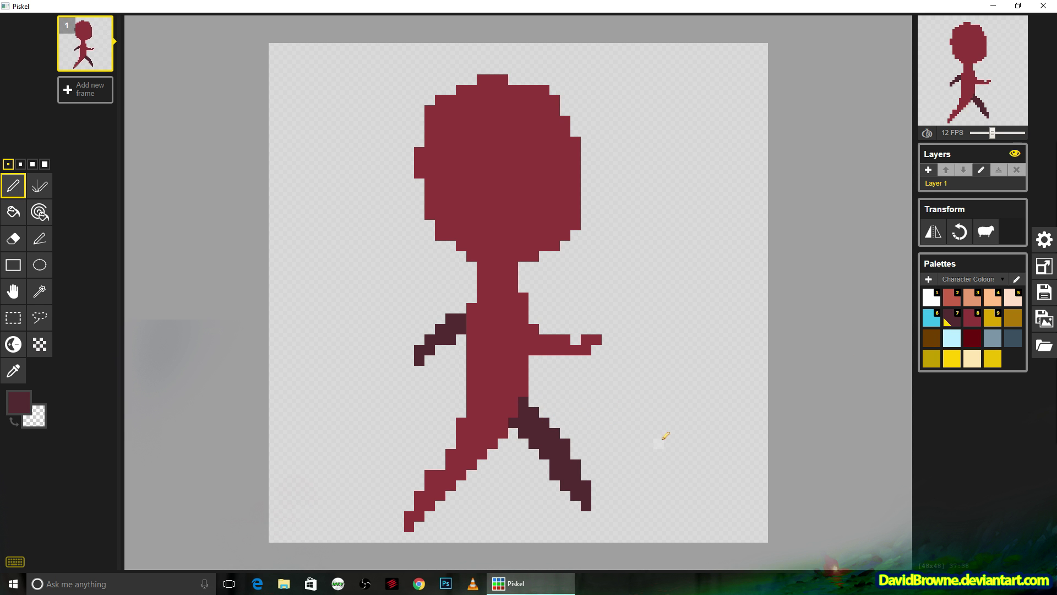
key(8)
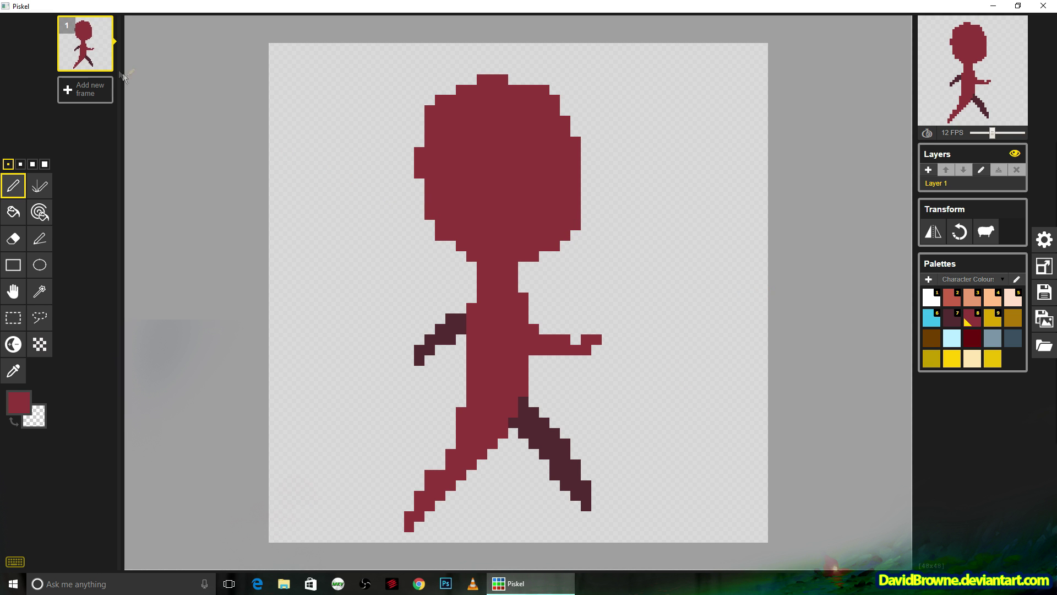
- Duplicate the frame and redraw its legs with swapped colours, the leading leg dark red and the trailing leg maroon
click(103, 63)
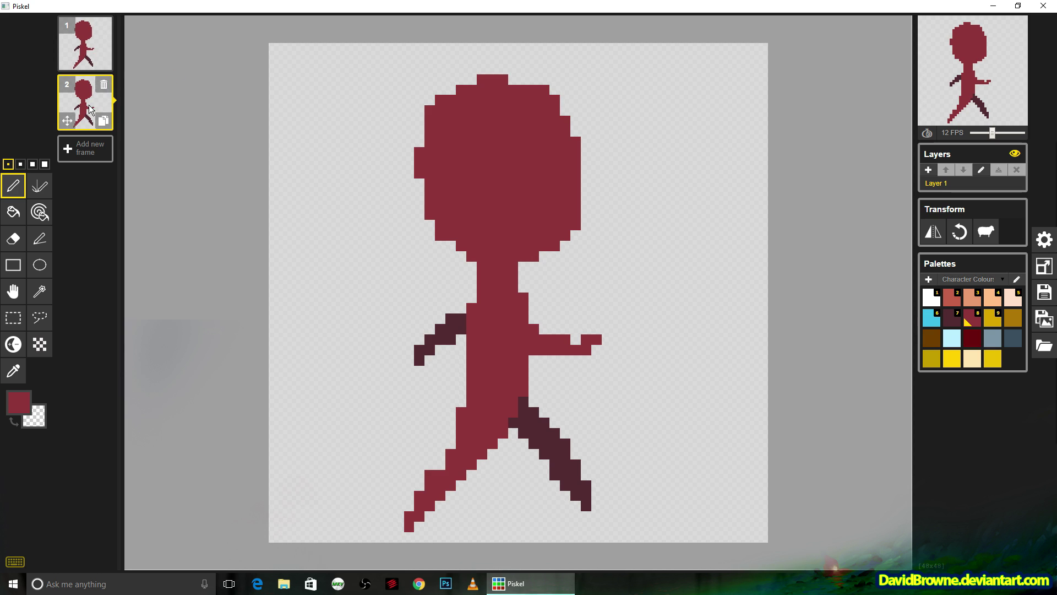
click(952, 318)
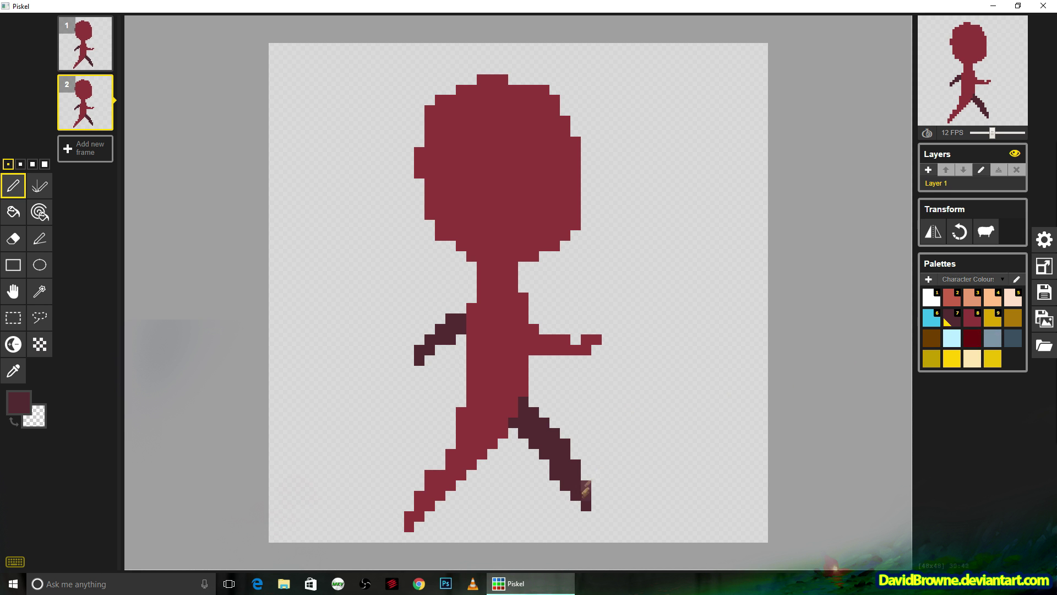
click(409, 506)
click(972, 326)
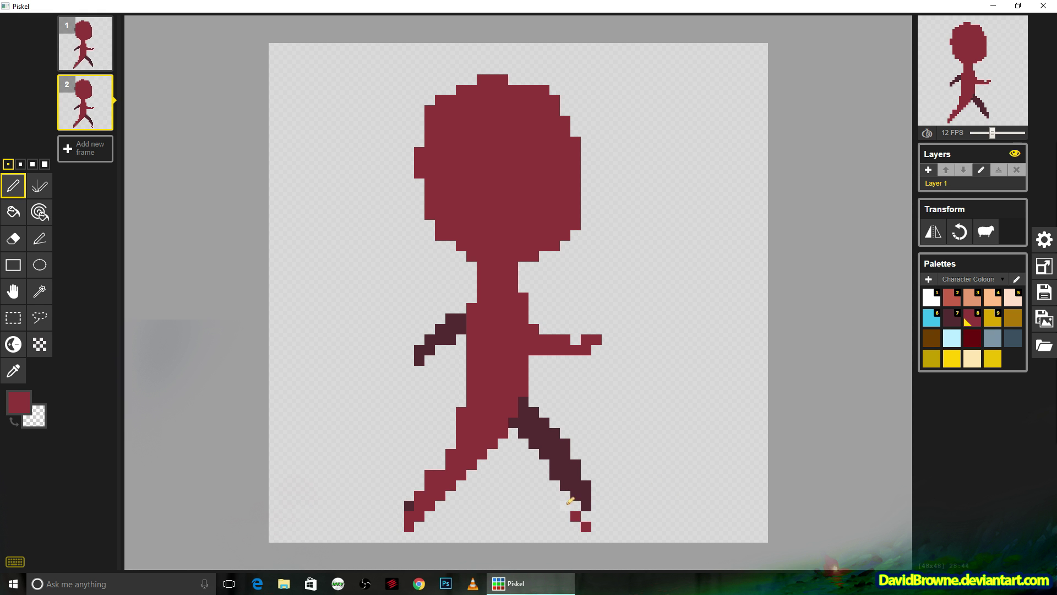
mouse_move(570, 502)
mouse_down()
mouse_move(522, 426)
mouse_move(548, 423)
mouse_move(586, 509)
mouse_move(526, 427)
mouse_up()
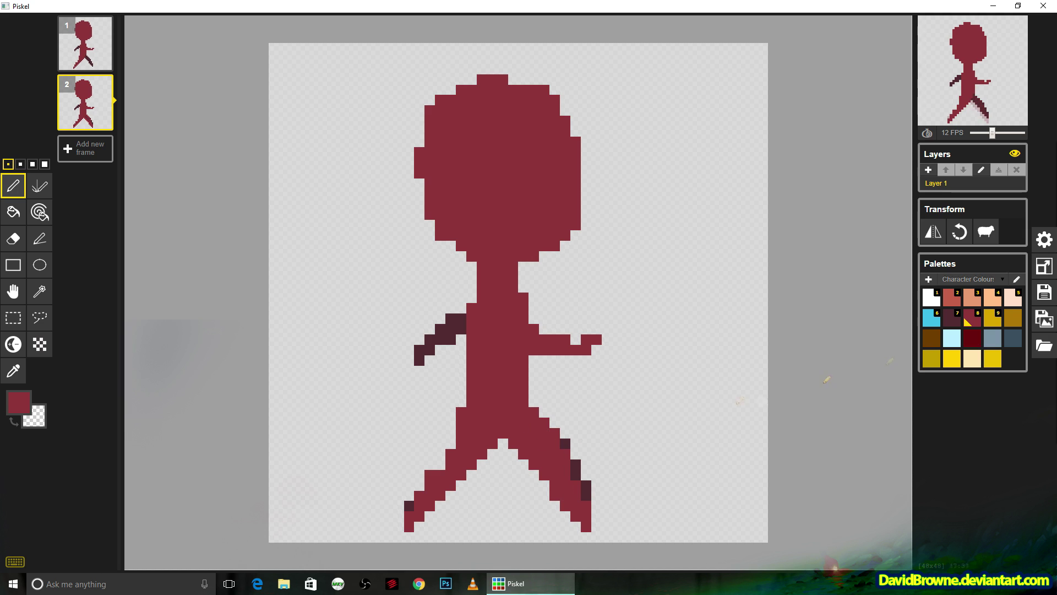
click(13, 238)
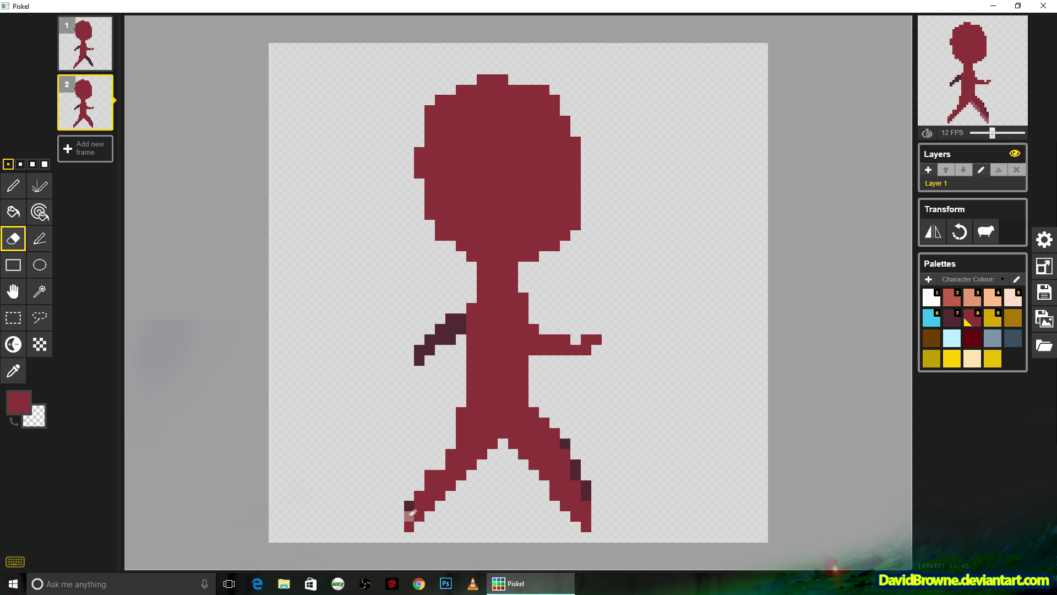
mouse_move(412, 513)
mouse_down()
mouse_move(440, 499)
mouse_move(497, 432)
mouse_move(483, 436)
mouse_up()
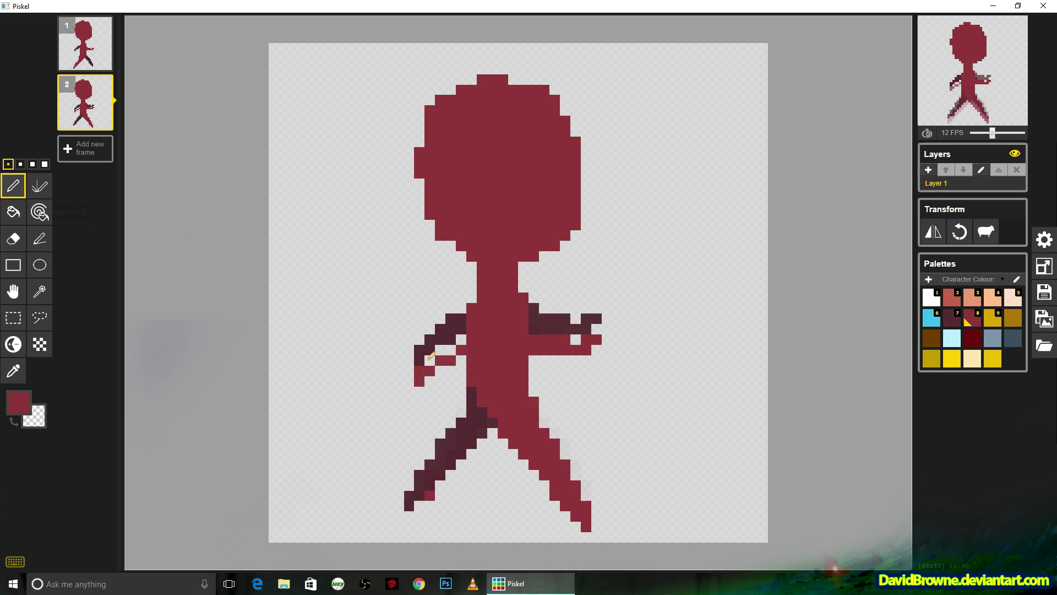
- Complete the lowered dark red rear arm in frame 2, and erase the old arms and the stray foot pixel
click(430, 360)
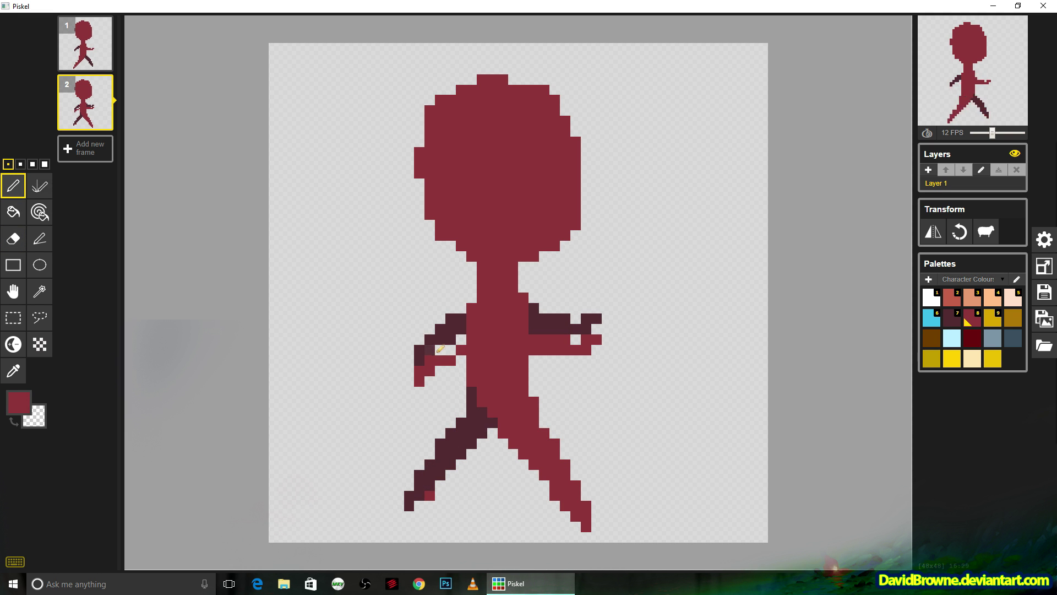
mouse_move(441, 349)
mouse_down()
mouse_move(460, 339)
mouse_move(420, 328)
mouse_move(423, 355)
mouse_move(439, 328)
mouse_move(462, 317)
mouse_up()
key(e)
mouse_move(533, 350)
mouse_down()
mouse_move(597, 340)
mouse_move(552, 346)
mouse_up()
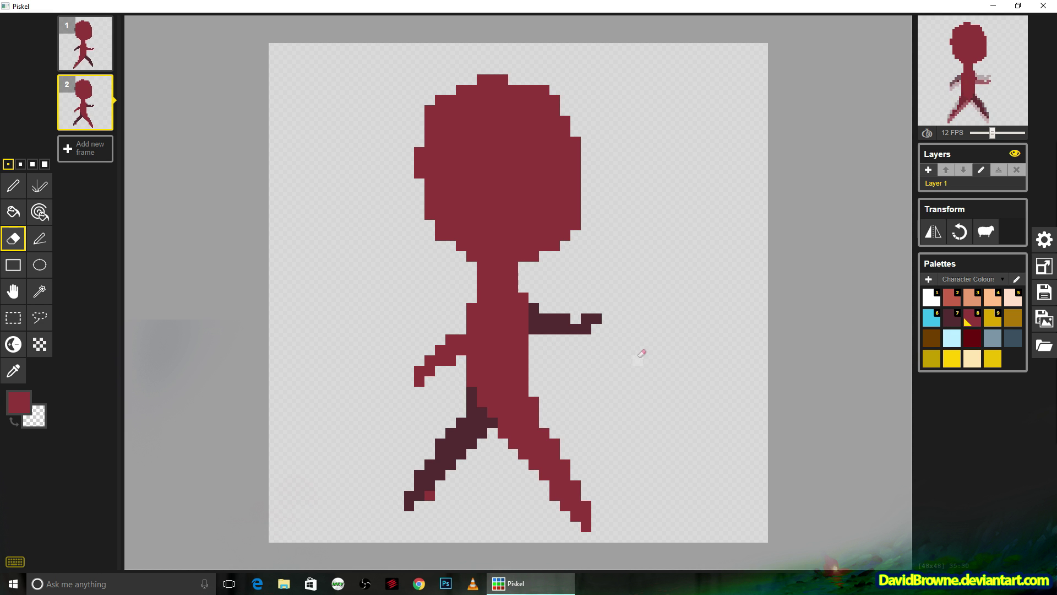
drag(435, 492, 581, 492)
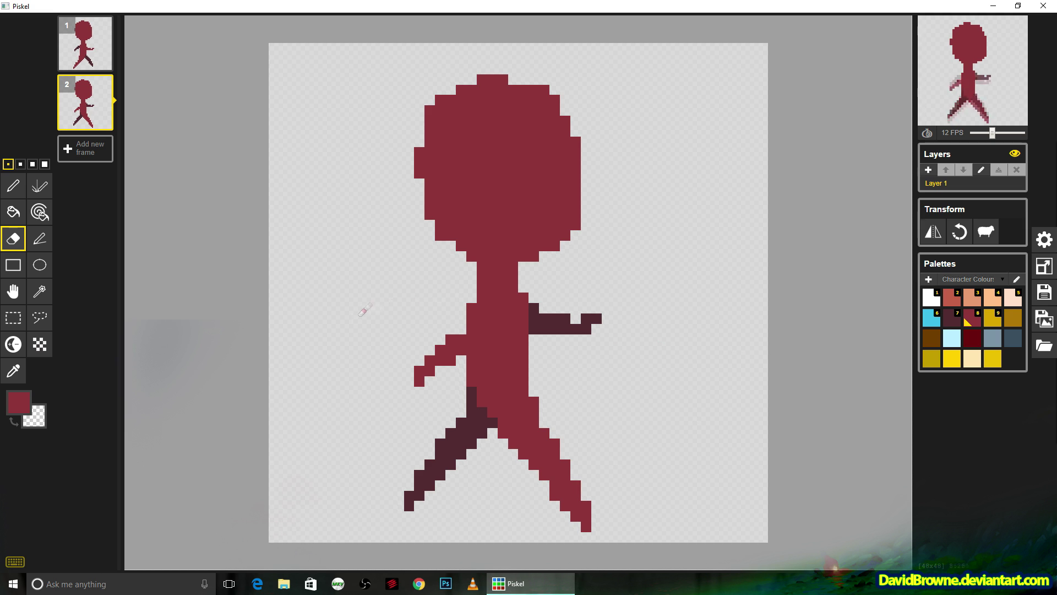
- Add three blank frames and move the original pose from frame 1 to the fifth position
click(85, 149)
click(86, 207)
click(86, 267)
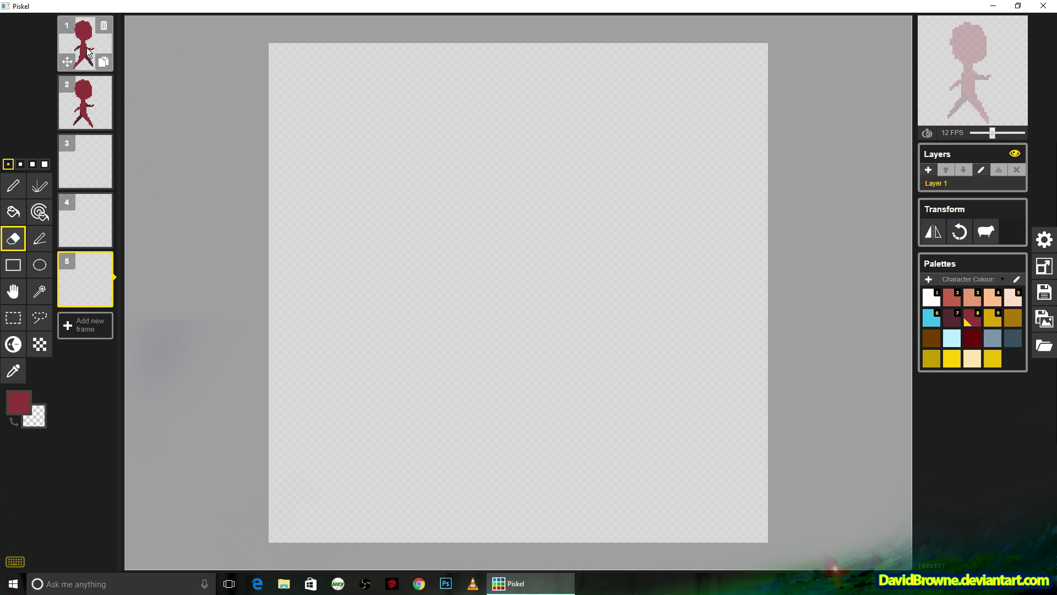
drag(97, 65, 99, 278)
- Append three more blank frames to reach eight, and turn on onion skinning with frame 2 selected
click(85, 325)
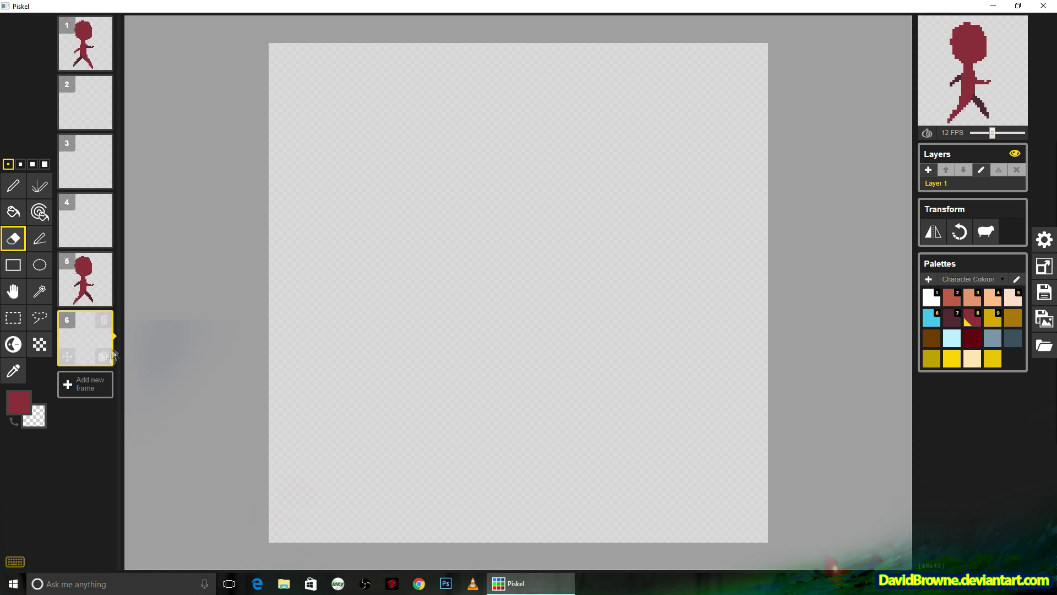
click(85, 384)
click(85, 442)
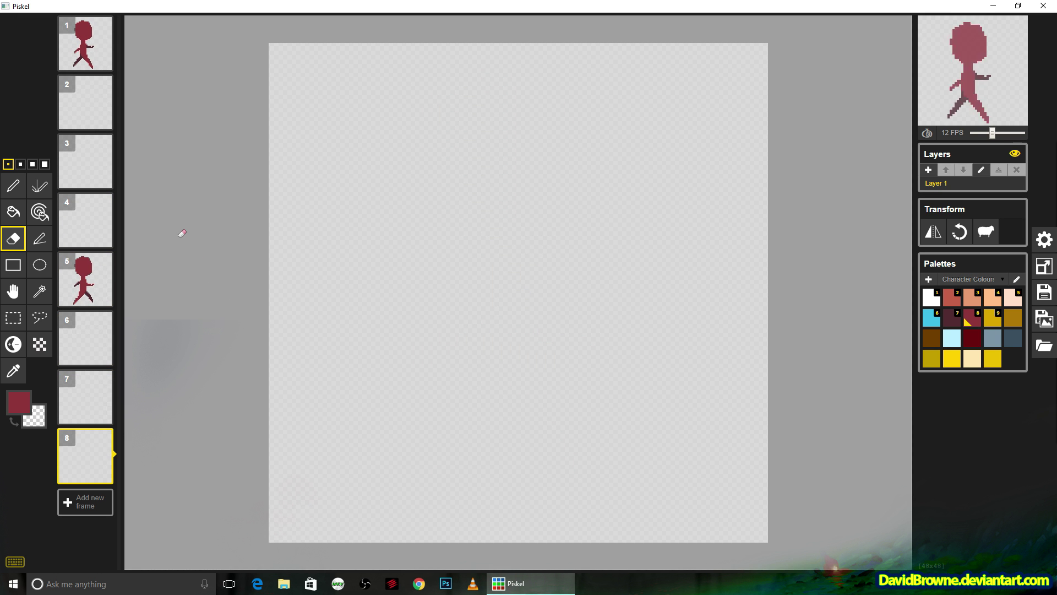
click(81, 160)
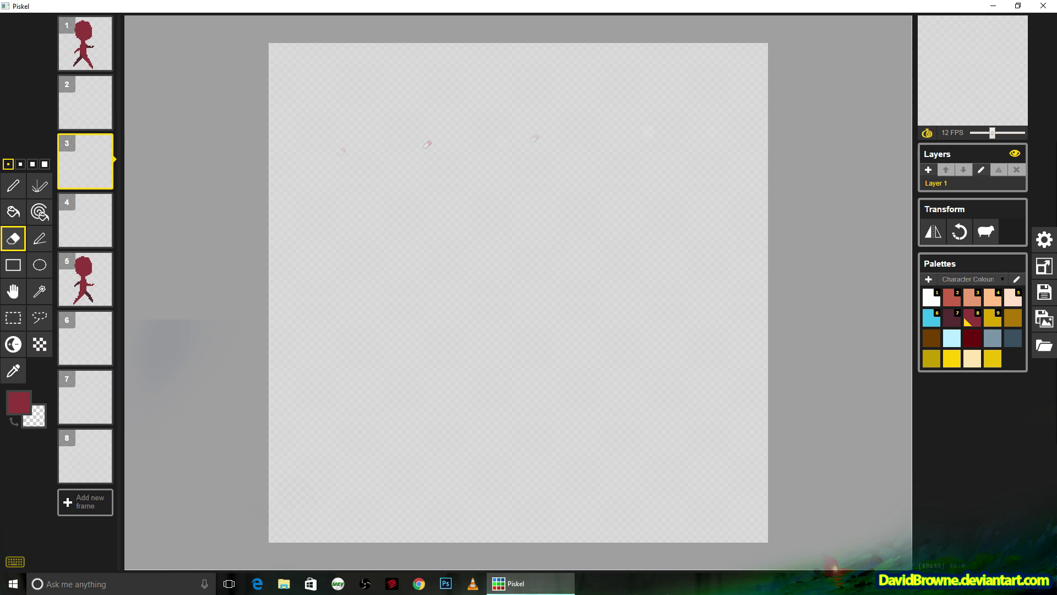
click(85, 105)
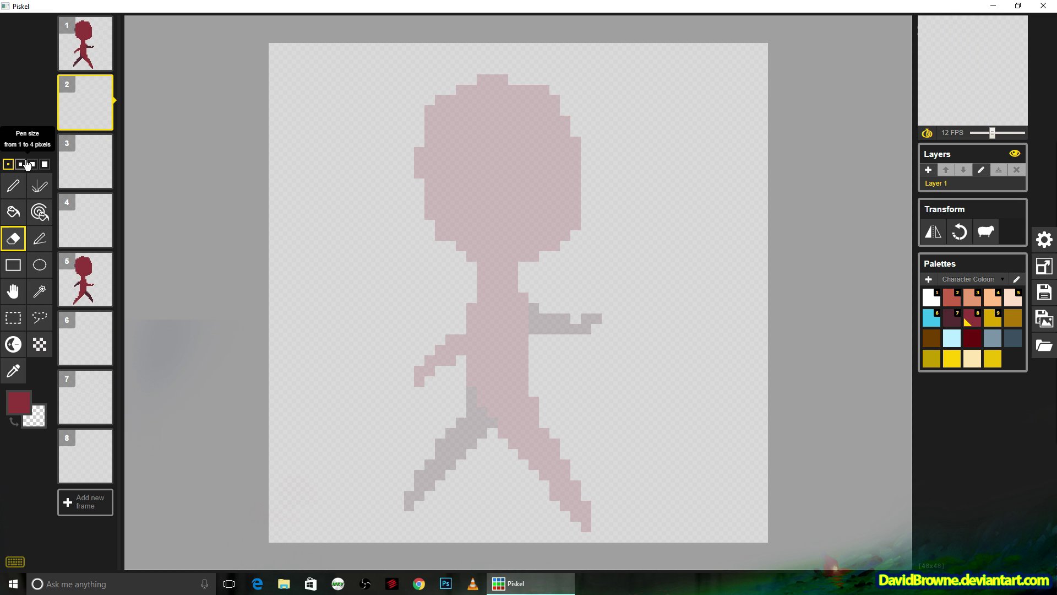
- Copy the head and neck from frame 1 and paste them into frame 2, one pixel lower
key(Up)
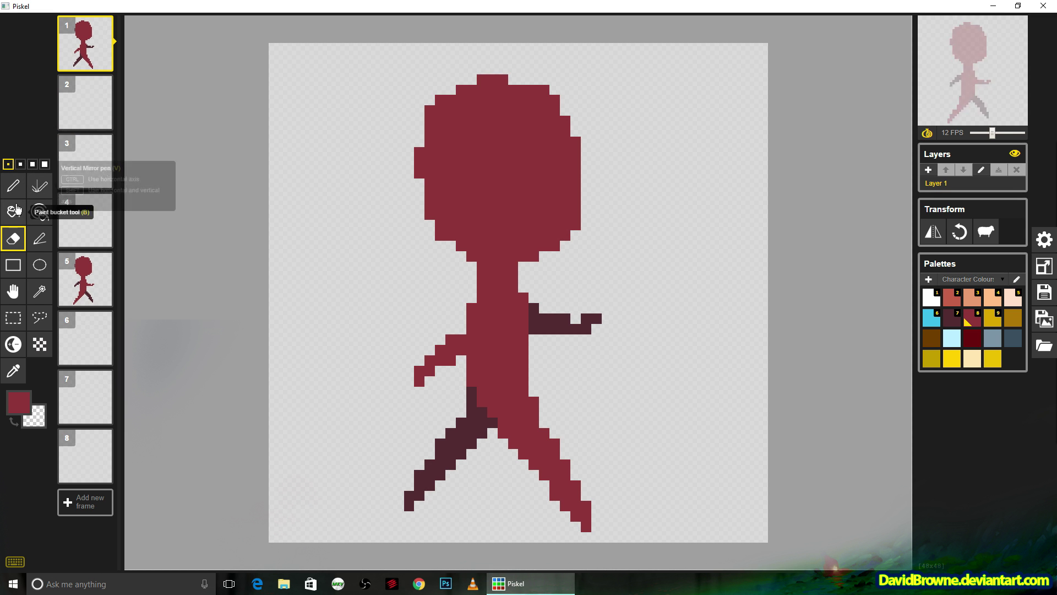
click(16, 318)
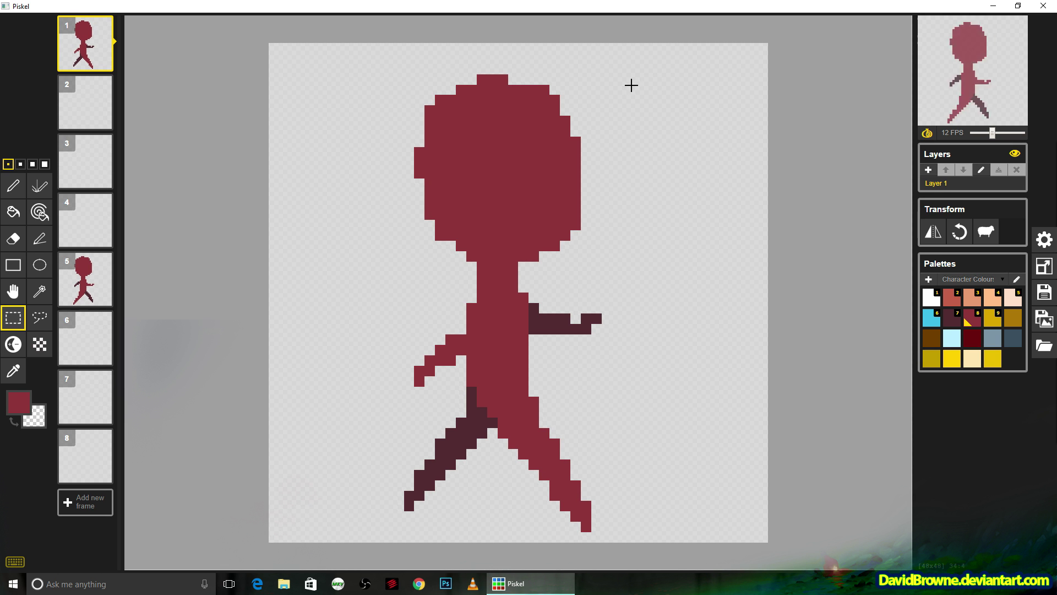
drag(642, 61, 353, 274)
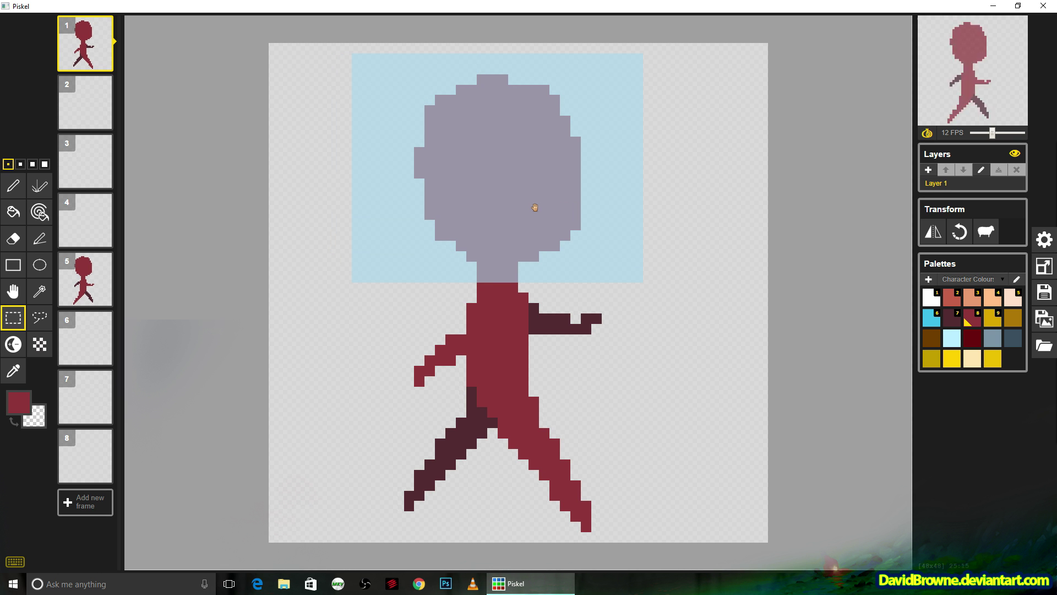
key(Down)
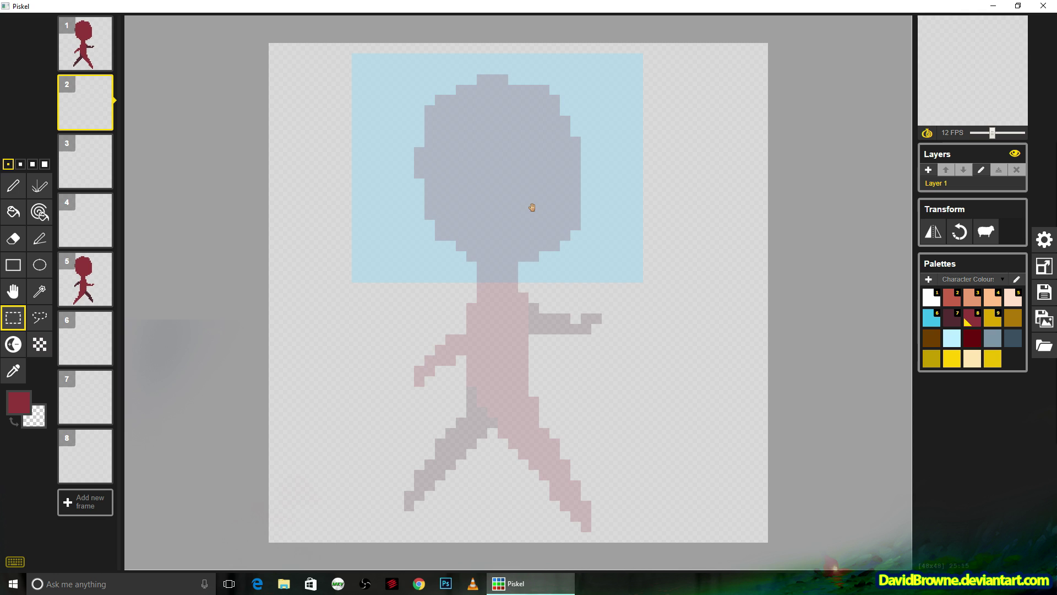
key(ctrl+v)
drag(532, 208, 532, 210)
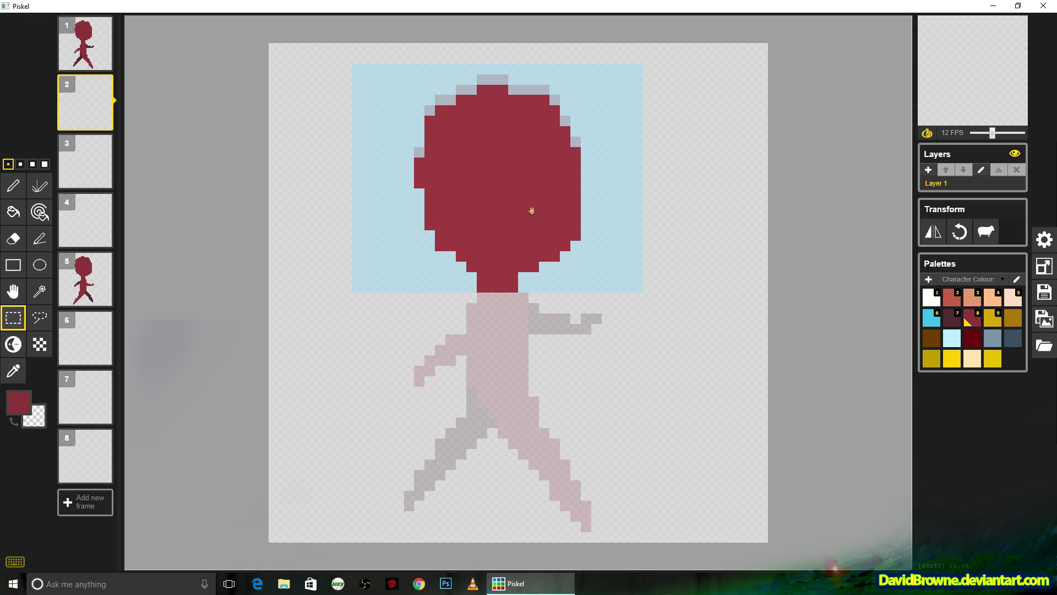
- Paste the head into frame 3 at its original height and into frame 4 one pixel higher
key(Down)
key(ctrl+v)
drag(532, 211, 530, 197)
key(Down)
key(ctrl+v)
- Paste the head into frames 6, 7 and 8, repeating the low, original and high positions, and clear the selection
key(Down)
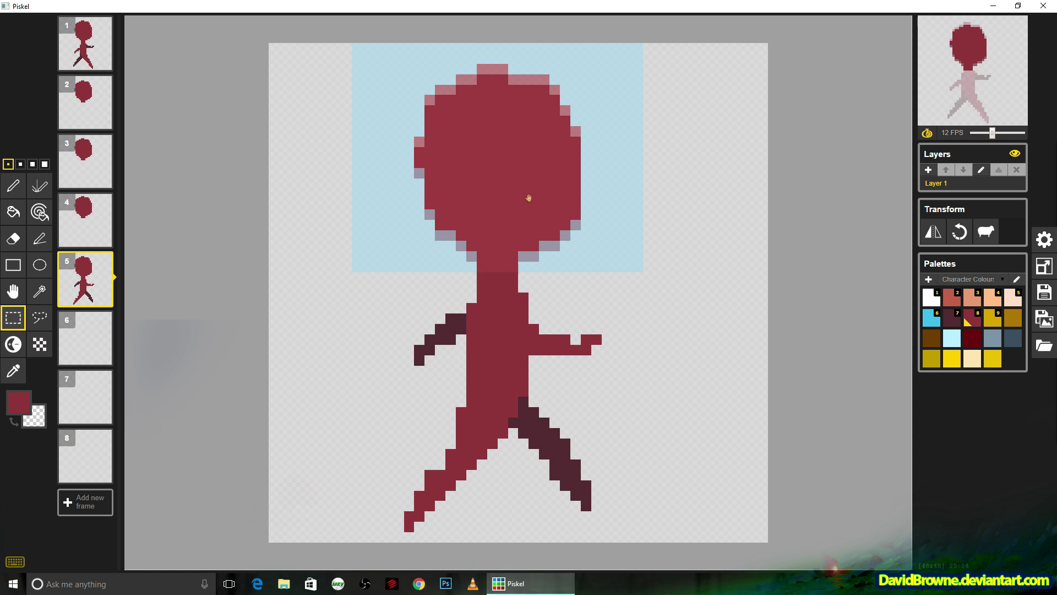
key(Down)
mouse_move(527, 210)
mouse_down()
mouse_move(525, 221)
mouse_move(522, 196)
mouse_up()
key(Down)
key(Down)
key(ctrl+v)
click(828, 274)
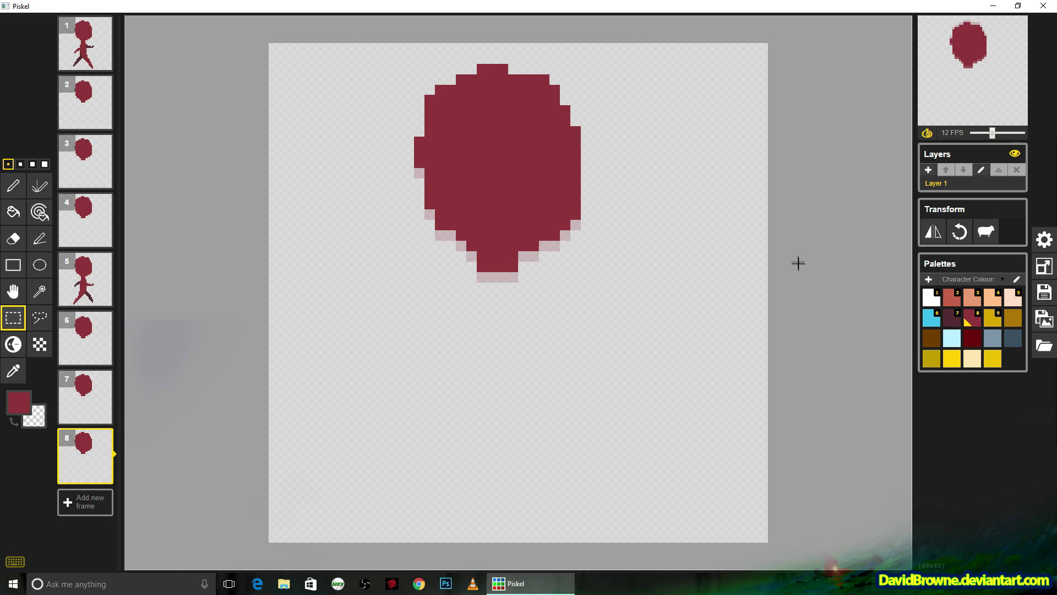
- Mark the foot position in frame 3 with a single dark red pixel near the canvas's lower edge, comparing with frame 2
key(p)
key(Up)
key(Up)
key(Up)
key(Up)
key(Up)
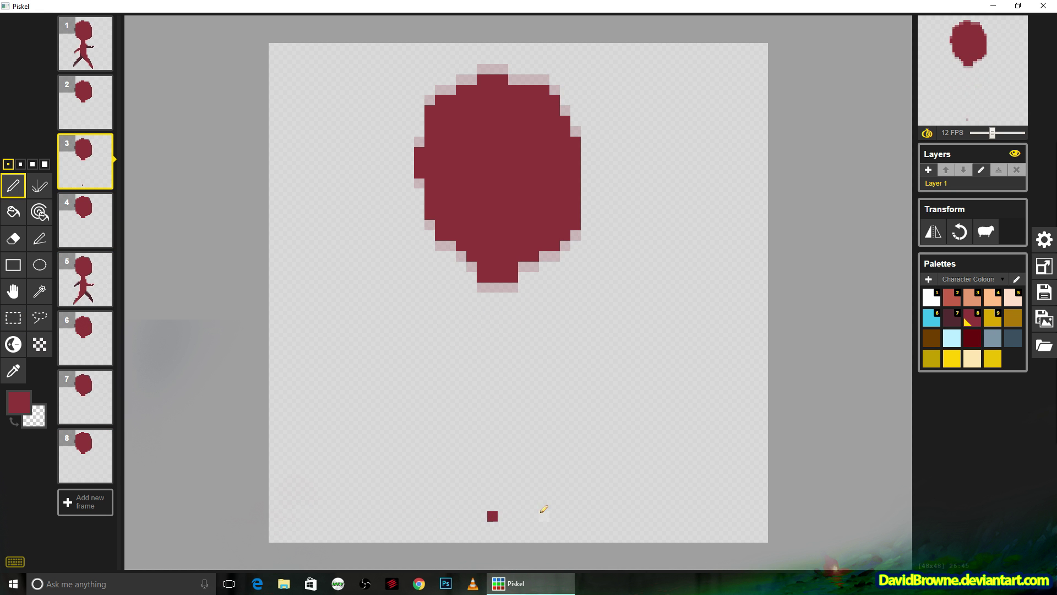
key(Up)
key(Down)
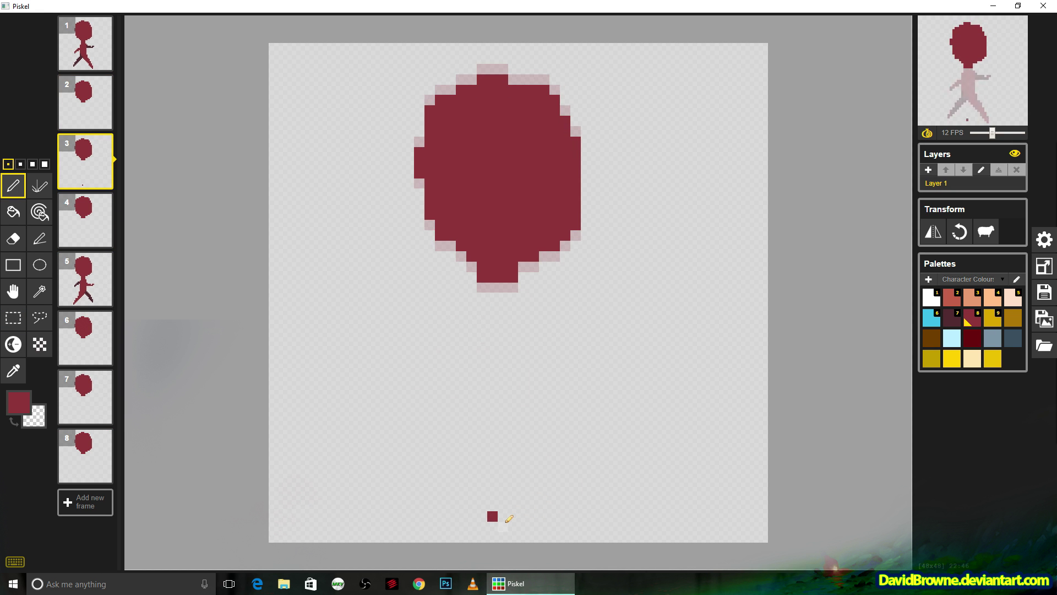
- Shift frame 3's foot mark one pixel down and add a foot mark to frame 2, five pixels further forward
click(13, 238)
click(492, 516)
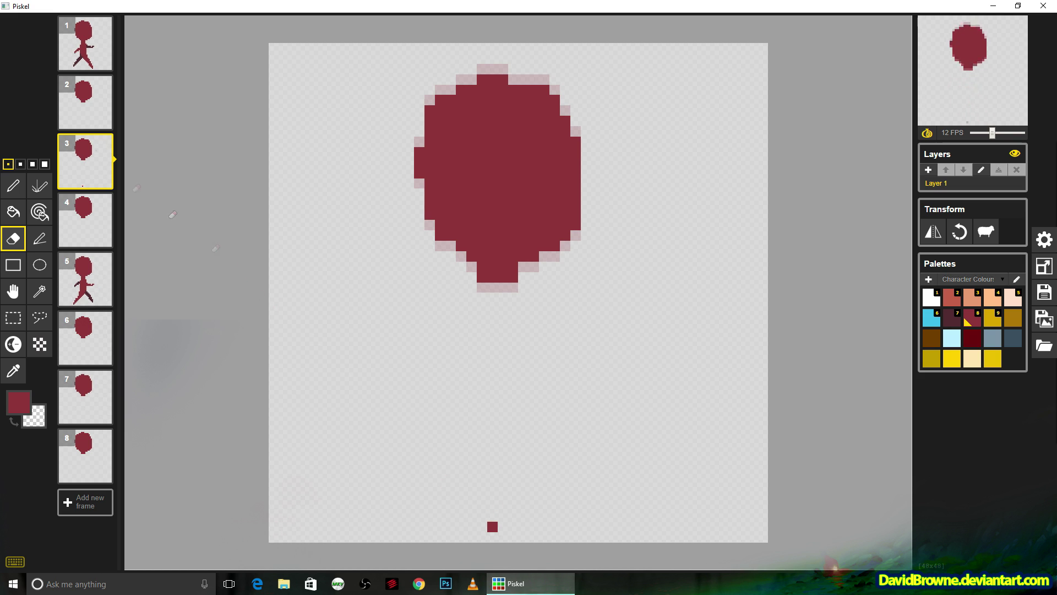
click(12, 192)
key(Up)
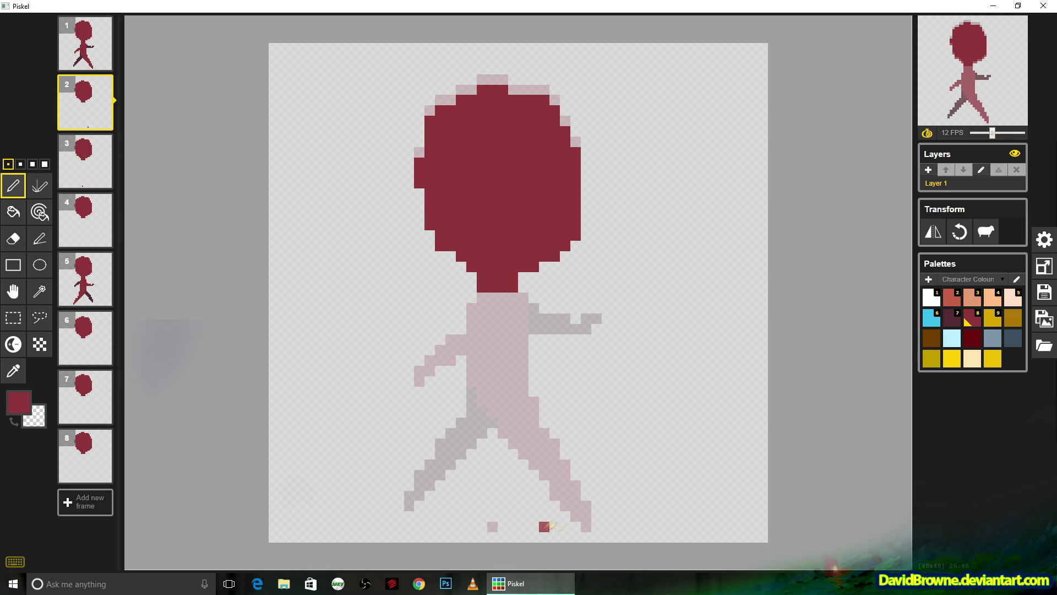
- Mark the foot position in frame 4, four pixels behind frame 3's mark, and compare it with the neighbouring frames
key(Down)
key(Down)
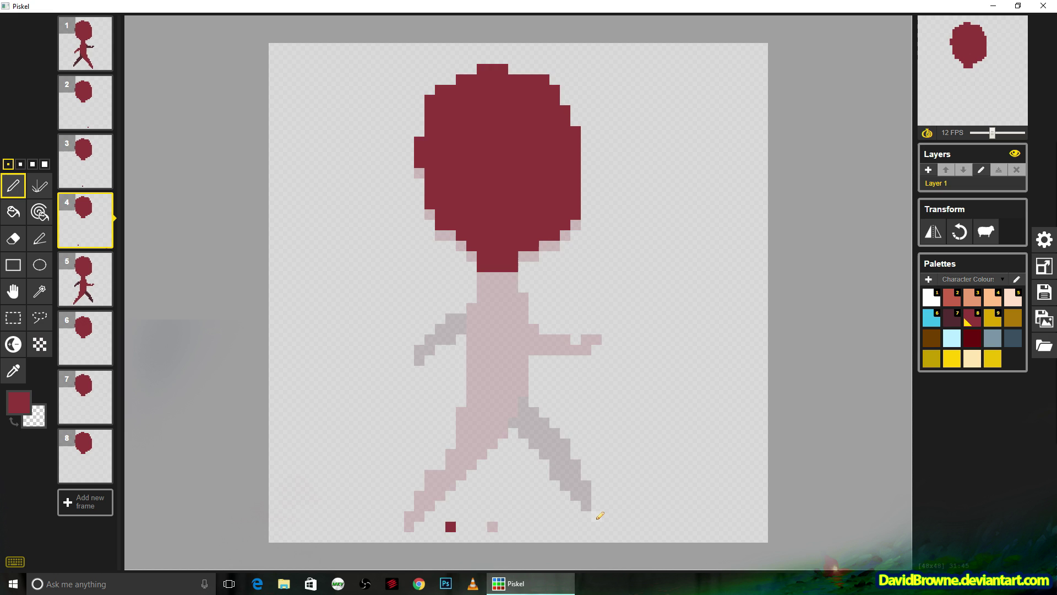
key(Down)
key(Up)
key(Up)
key(Up)
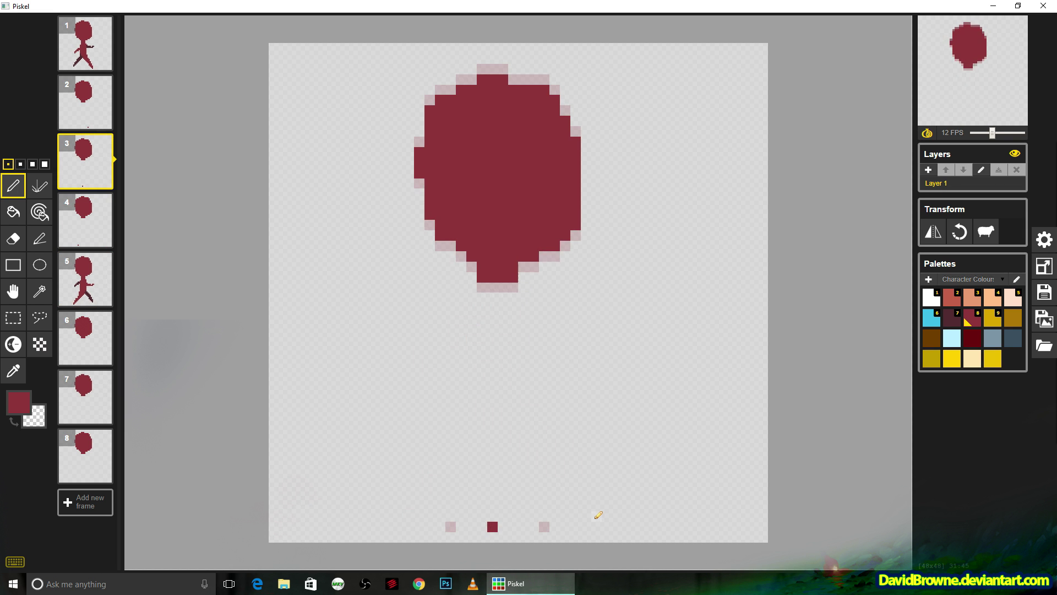
- Draw the near leg in dark red from the hips to the foot mark in frames 2, 3 and 4
drag(483, 409, 546, 516)
mouse_move(529, 407)
mouse_down()
mouse_move(540, 502)
mouse_move(494, 417)
mouse_move(520, 443)
mouse_move(510, 409)
mouse_move(556, 476)
mouse_move(544, 482)
mouse_move(483, 464)
mouse_move(497, 515)
mouse_move(513, 402)
mouse_move(480, 444)
mouse_move(495, 469)
mouse_move(496, 419)
mouse_move(497, 429)
mouse_move(464, 441)
mouse_move(452, 515)
mouse_move(505, 412)
mouse_move(468, 441)
mouse_move(472, 418)
mouse_up()
key(Down)
key(Down)
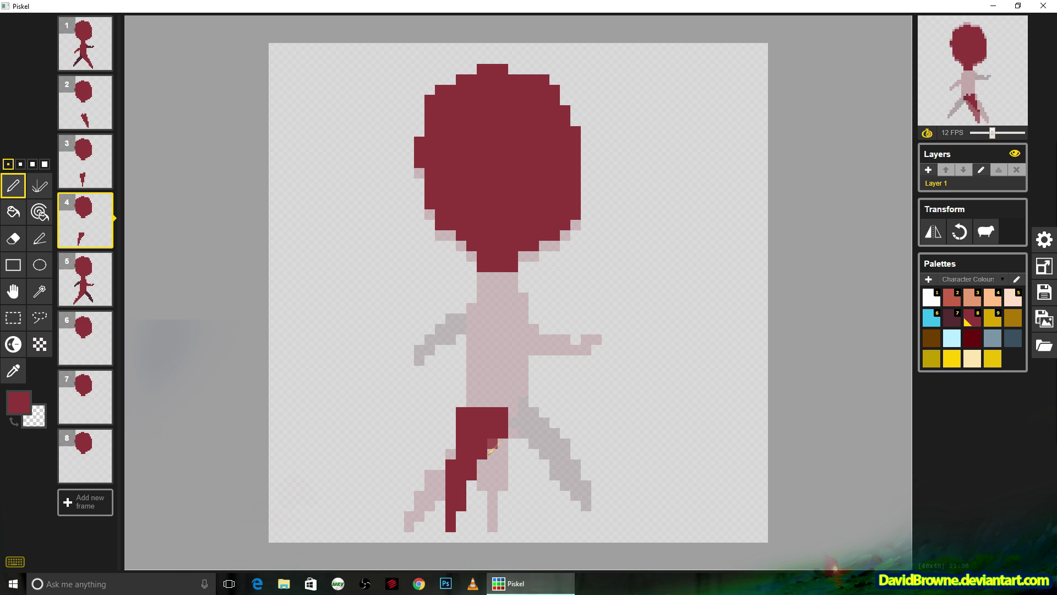
mouse_move(491, 450)
mouse_down()
mouse_move(471, 482)
mouse_move(459, 462)
mouse_move(450, 487)
mouse_up()
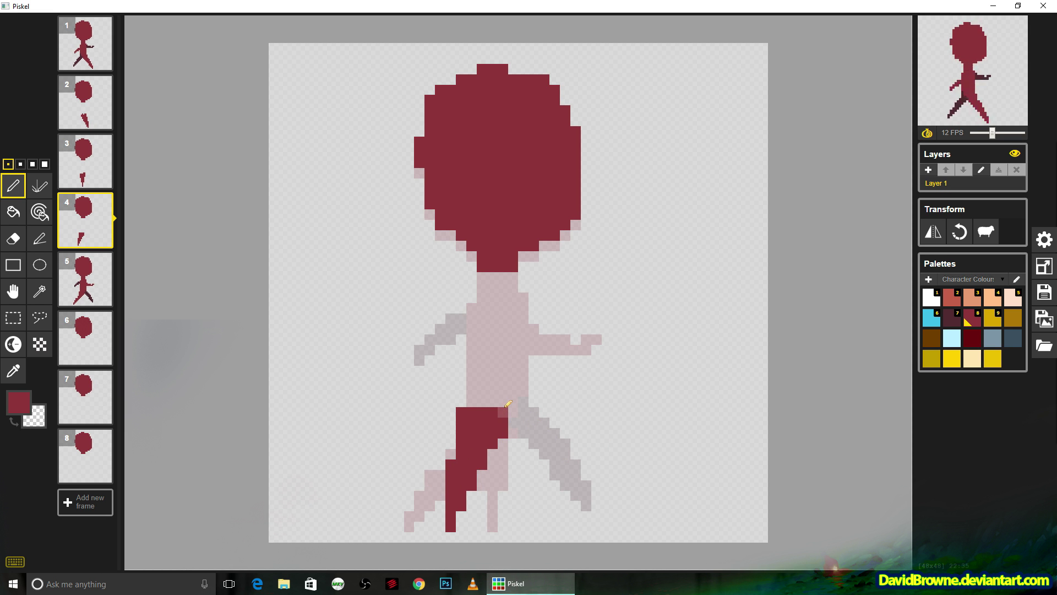
- Draw the torso in frame 2 between the neck and the leg with the Pen tool, using frame 1 as a guide
key(Up)
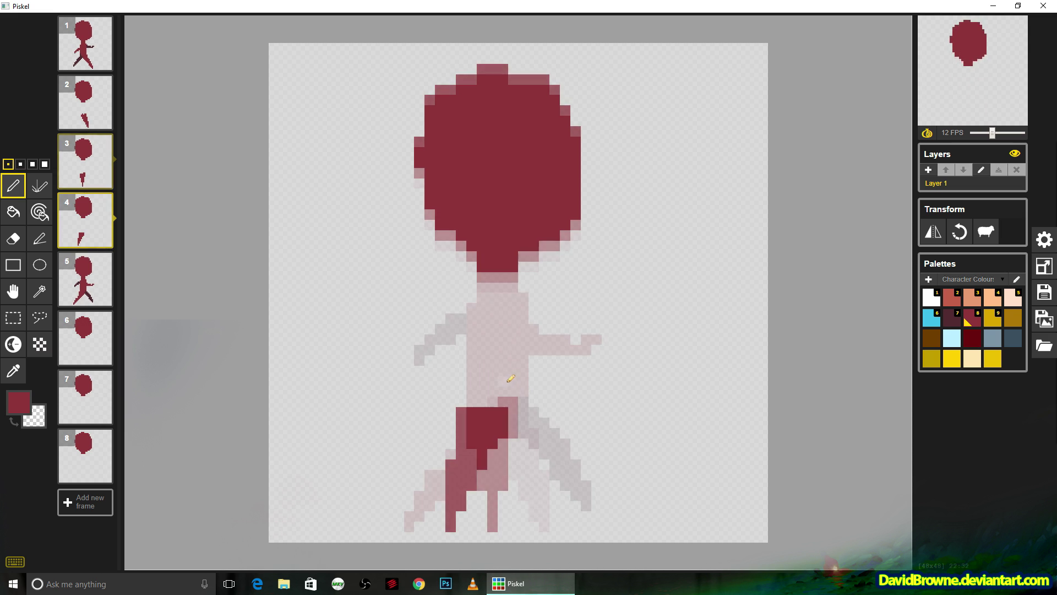
key(Up)
key(Up)
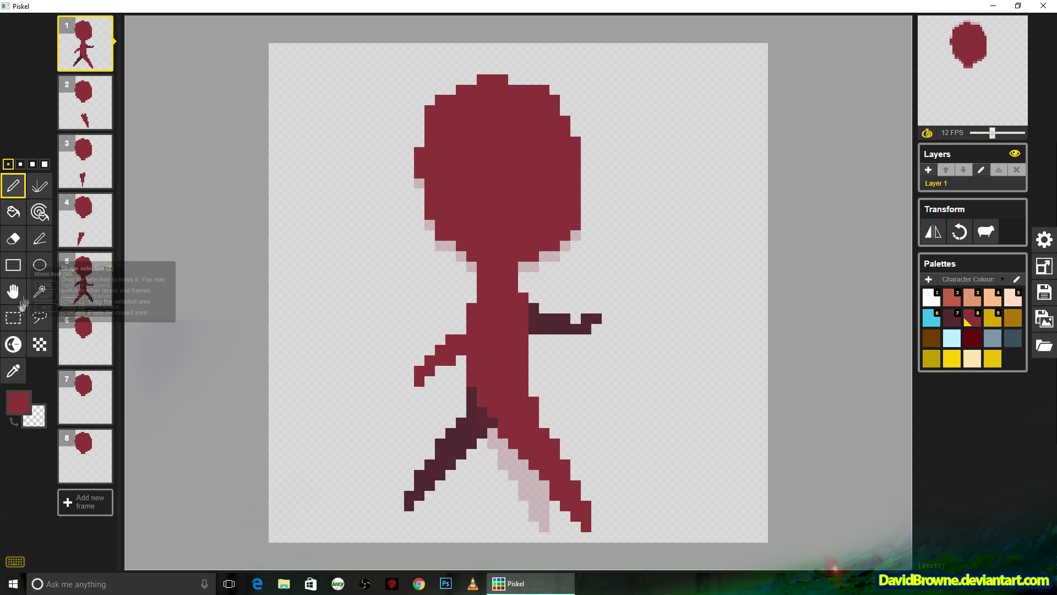
click(20, 315)
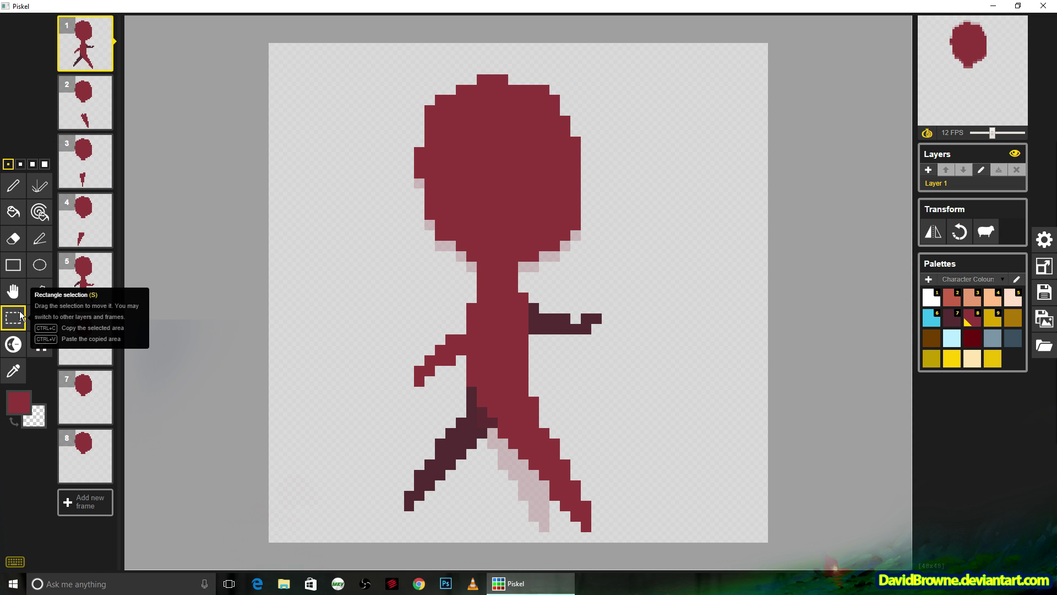
click(13, 186)
key(Down)
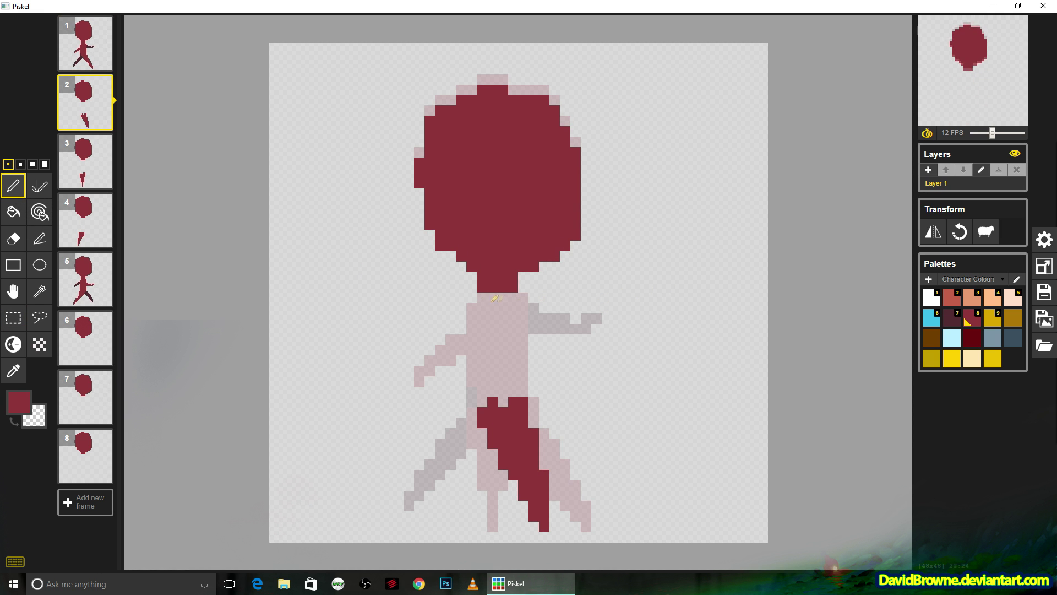
mouse_move(479, 312)
mouse_down()
mouse_move(492, 294)
mouse_move(524, 305)
mouse_move(495, 320)
mouse_move(516, 328)
mouse_move(477, 327)
mouse_move(477, 348)
mouse_move(520, 347)
mouse_move(483, 340)
mouse_move(473, 400)
mouse_move(522, 395)
mouse_move(513, 356)
mouse_move(482, 367)
mouse_move(507, 378)
mouse_up()
- Draw the torsos of frames 3 and 4 from neck to hips, enlarging the pen to two pixels for frame 4's fill
key(Down)
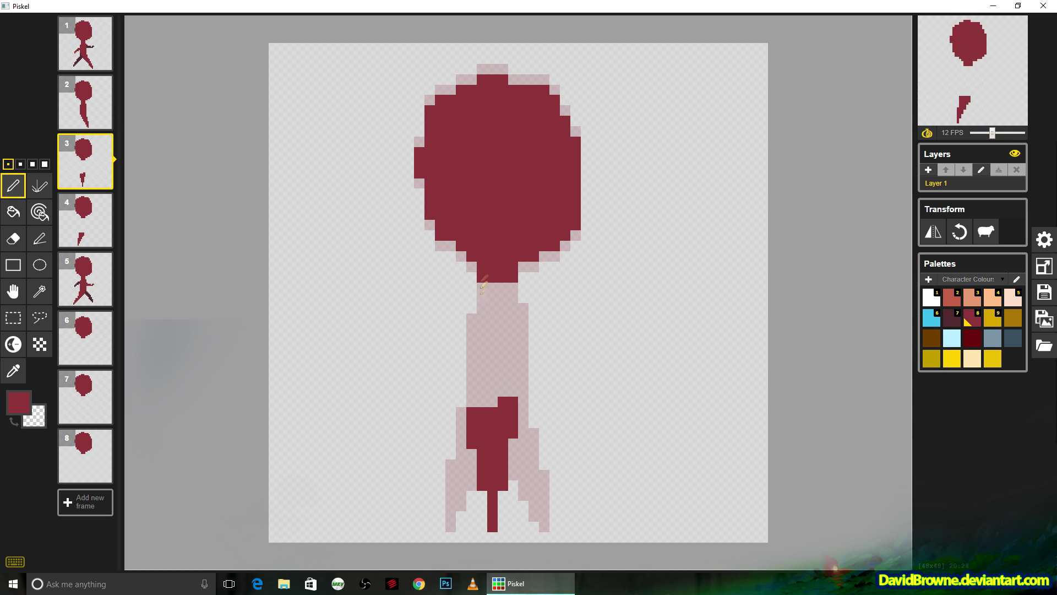
mouse_move(483, 284)
mouse_down()
mouse_move(490, 306)
mouse_move(505, 285)
mouse_move(521, 296)
mouse_move(501, 306)
mouse_move(514, 309)
mouse_move(474, 315)
mouse_move(473, 402)
mouse_move(513, 401)
mouse_move(520, 325)
mouse_move(509, 396)
mouse_move(501, 317)
mouse_move(495, 376)
mouse_move(482, 322)
mouse_up()
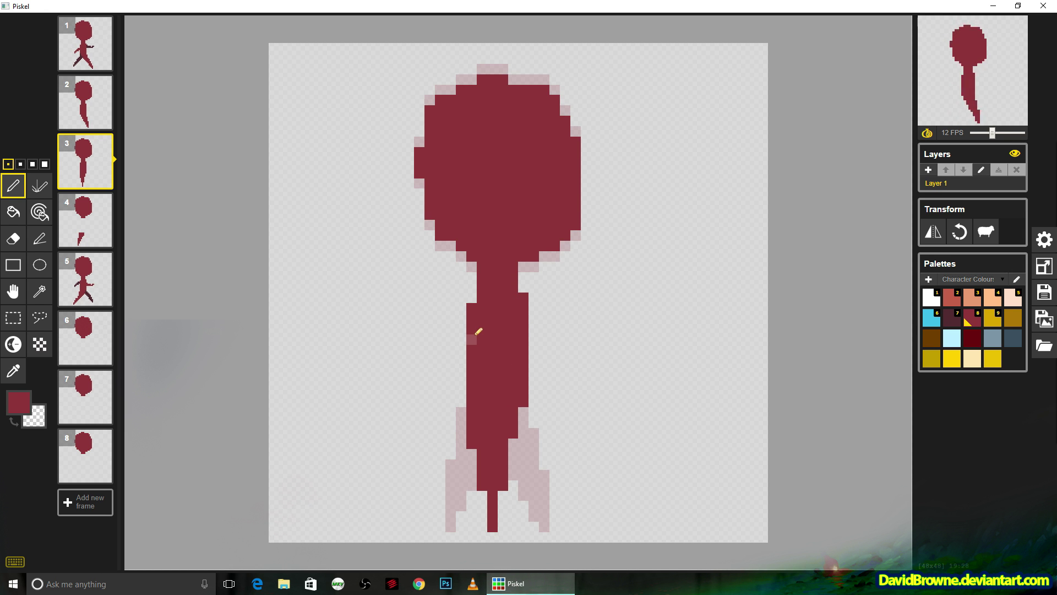
click(473, 338)
key(Down)
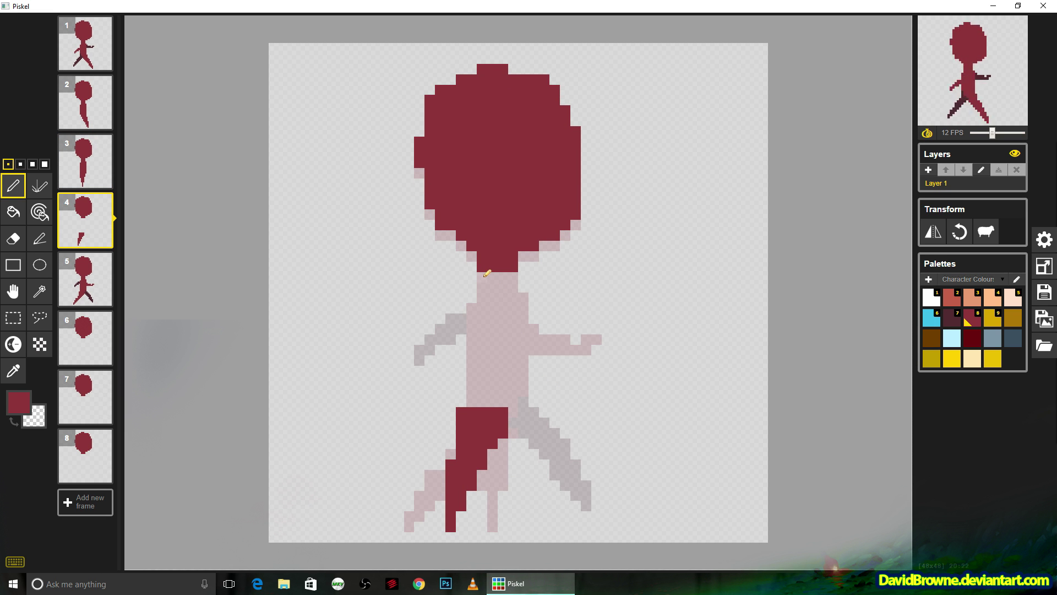
mouse_move(487, 274)
mouse_down()
mouse_move(482, 296)
mouse_move(524, 287)
mouse_move(506, 270)
mouse_move(523, 314)
mouse_move(490, 351)
mouse_move(474, 338)
mouse_move(496, 303)
mouse_up()
click(20, 164)
mouse_move(504, 342)
mouse_down()
mouse_move(498, 307)
mouse_move(517, 372)
mouse_move(503, 405)
mouse_move(512, 413)
mouse_move(479, 365)
mouse_move(487, 377)
mouse_up()
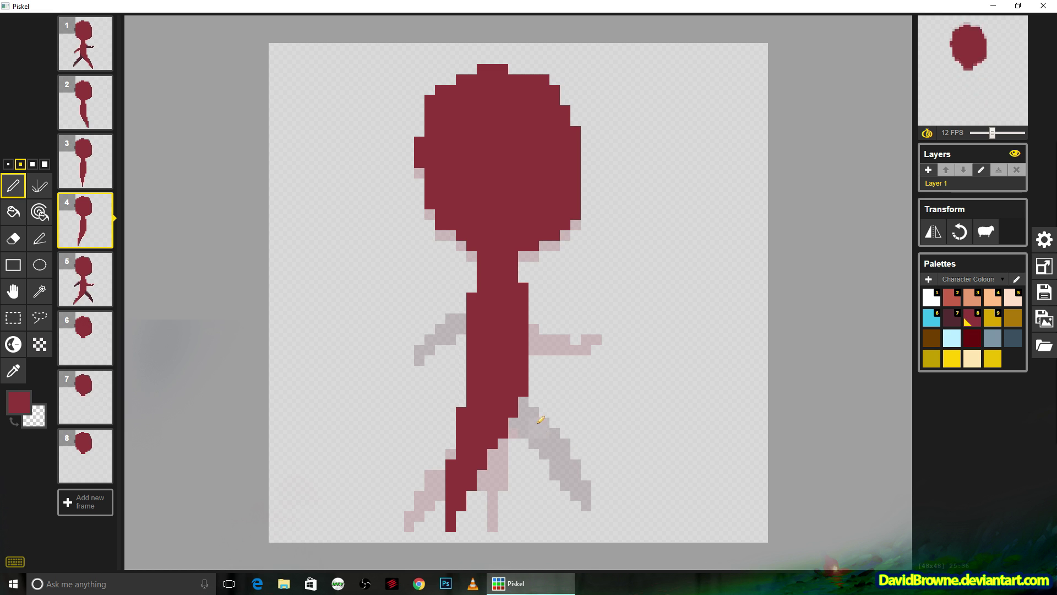
- Block in the upper torso below the neck in frames 6, 7 and 8 with the two-pixel pen
key(Down)
key(Down)
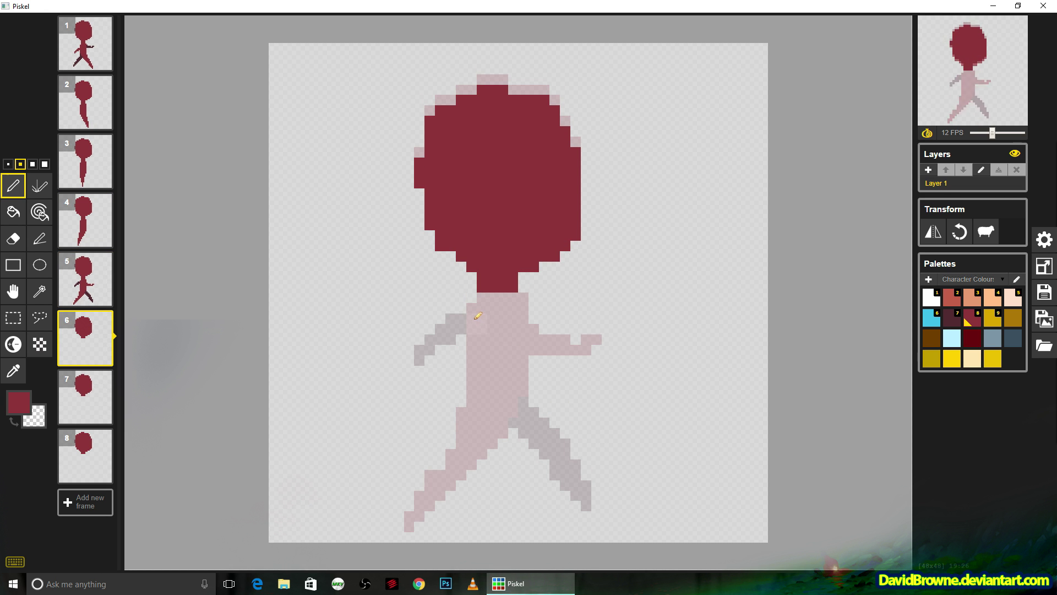
mouse_move(477, 317)
mouse_down()
mouse_move(500, 290)
mouse_move(517, 320)
mouse_move(500, 349)
mouse_move(480, 345)
mouse_move(485, 337)
mouse_move(504, 371)
mouse_up()
key(Down)
mouse_move(470, 318)
mouse_down()
mouse_move(509, 309)
mouse_move(512, 299)
mouse_move(484, 296)
mouse_move(504, 289)
mouse_move(486, 278)
mouse_move(494, 298)
mouse_move(506, 278)
mouse_move(507, 307)
mouse_move(512, 288)
mouse_move(473, 299)
mouse_move(512, 305)
mouse_move(475, 320)
mouse_move(475, 360)
mouse_move(510, 356)
mouse_move(516, 334)
mouse_move(490, 338)
mouse_move(504, 358)
mouse_move(473, 327)
mouse_move(477, 360)
mouse_move(514, 362)
mouse_move(517, 332)
mouse_move(493, 347)
mouse_move(533, 371)
mouse_up()
key(Down)
key(Up)
key(Up)
key(Up)
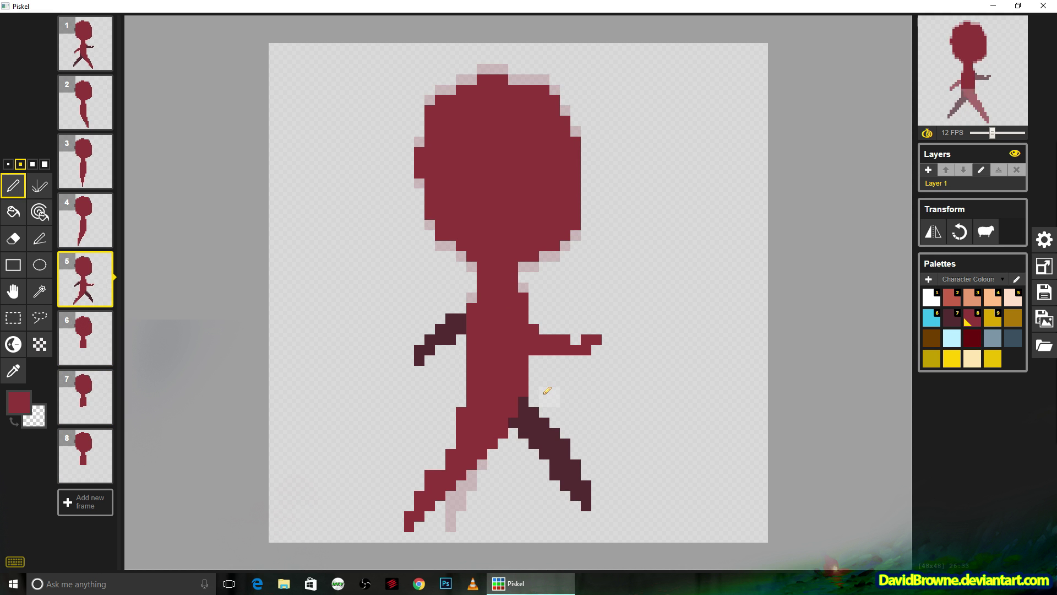
- Set the pen back to one pixel and move frame 1 to the end of the frame sequence
click(8, 164)
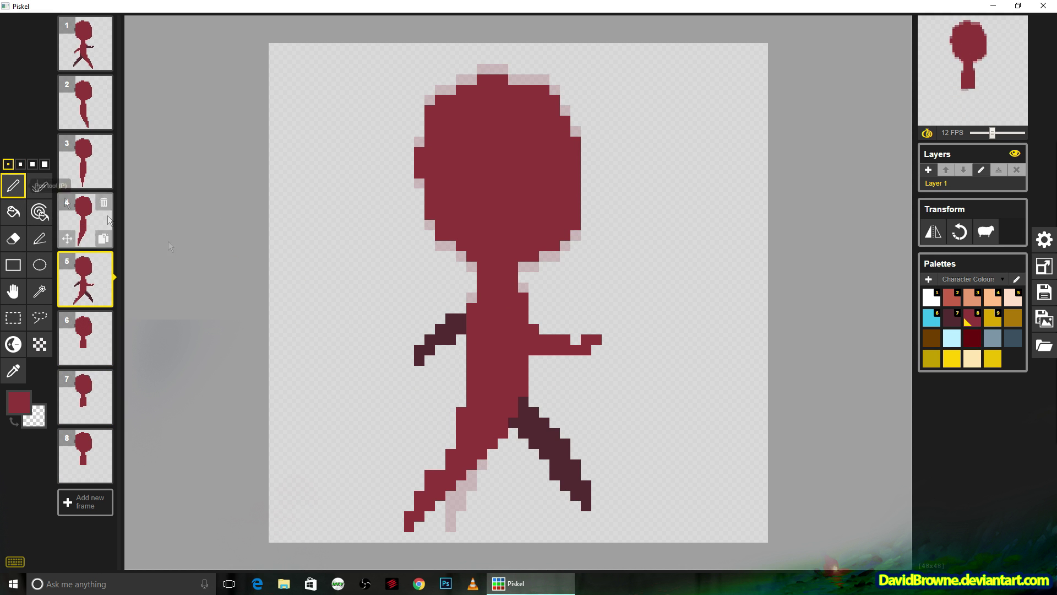
key(Down)
key(Down)
key(Down)
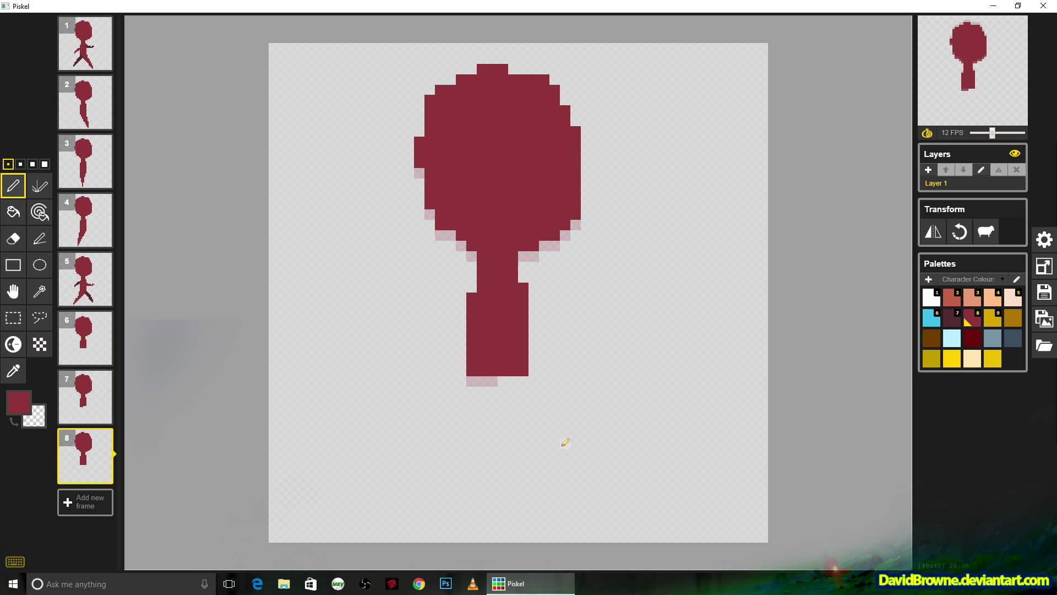
drag(87, 52, 86, 463)
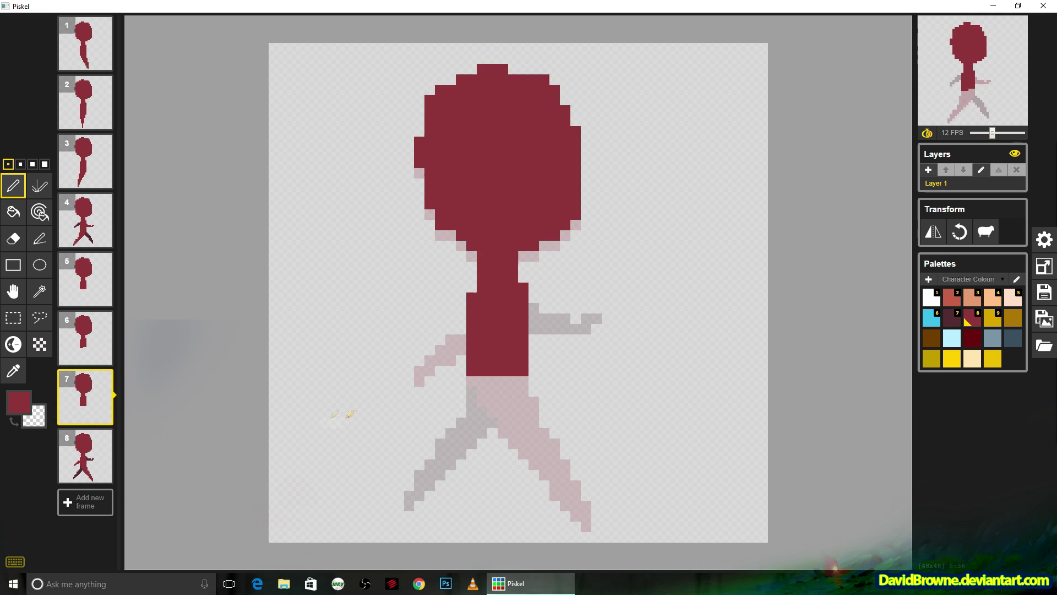
- Mark the lifted foot positions in frames 5, 6 and 7 with single dark red pixels spaced about six pixels apart
key(Down)
key(Up)
key(Up)
key(Up)
key(Up)
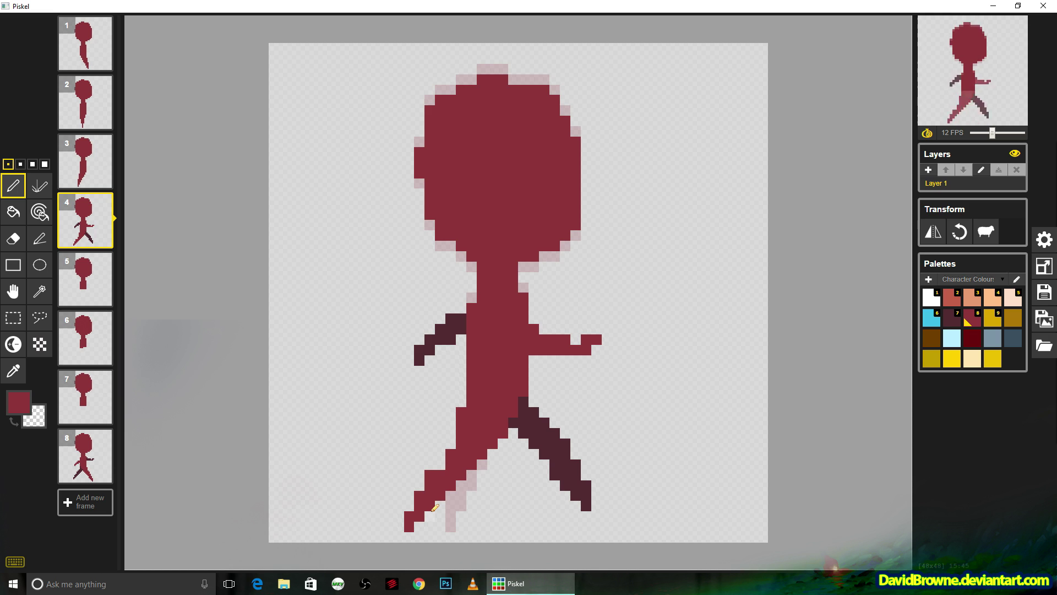
key(Down)
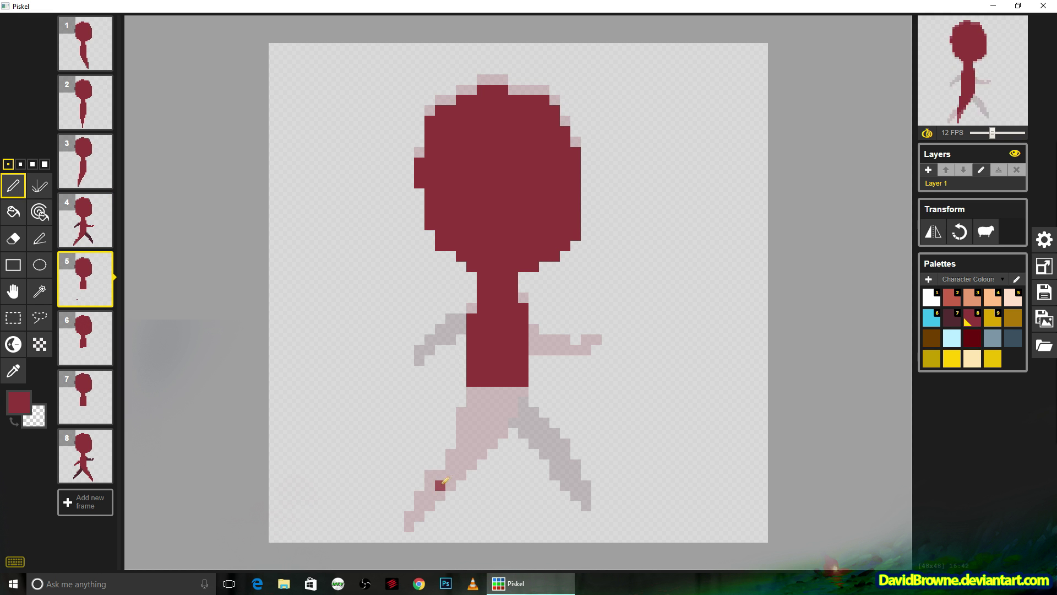
key(Down)
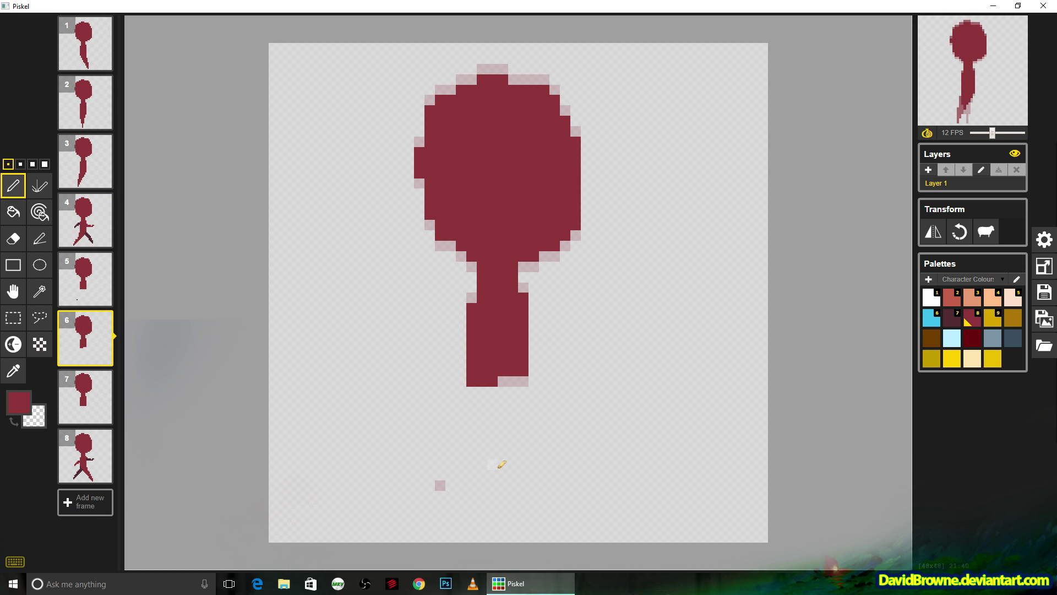
key(Down)
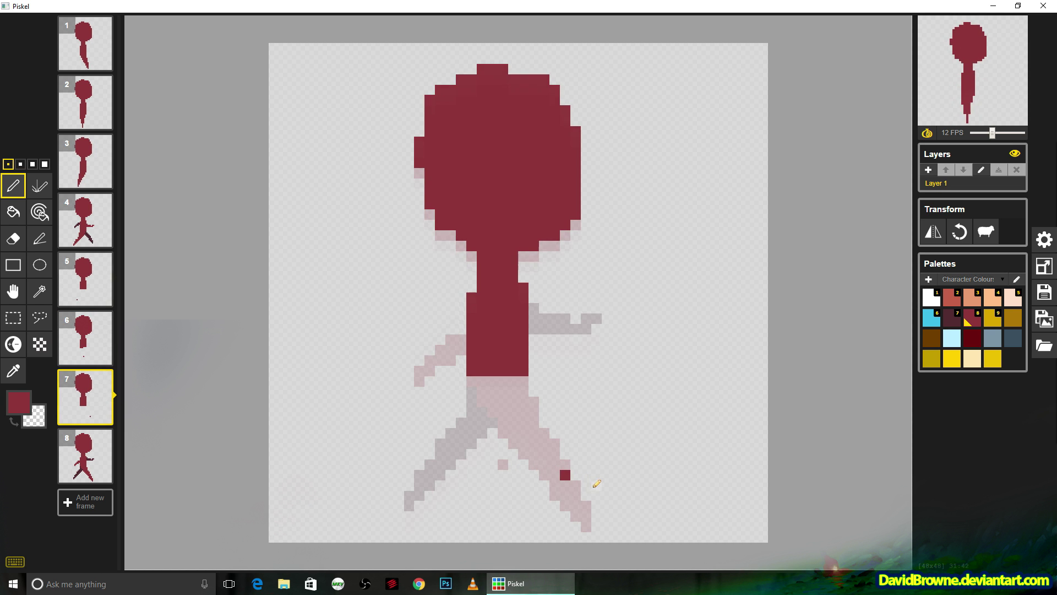
- Draw the lower torso and the lifted, bent near leg down to the foot marks in frames 5 and 6
key(Up)
key(Up)
mouse_move(462, 474)
mouse_down()
mouse_move(507, 462)
mouse_move(515, 400)
mouse_move(524, 400)
mouse_move(506, 463)
mouse_move(446, 482)
mouse_move(493, 459)
mouse_move(481, 399)
mouse_move(503, 431)
mouse_move(503, 408)
mouse_up()
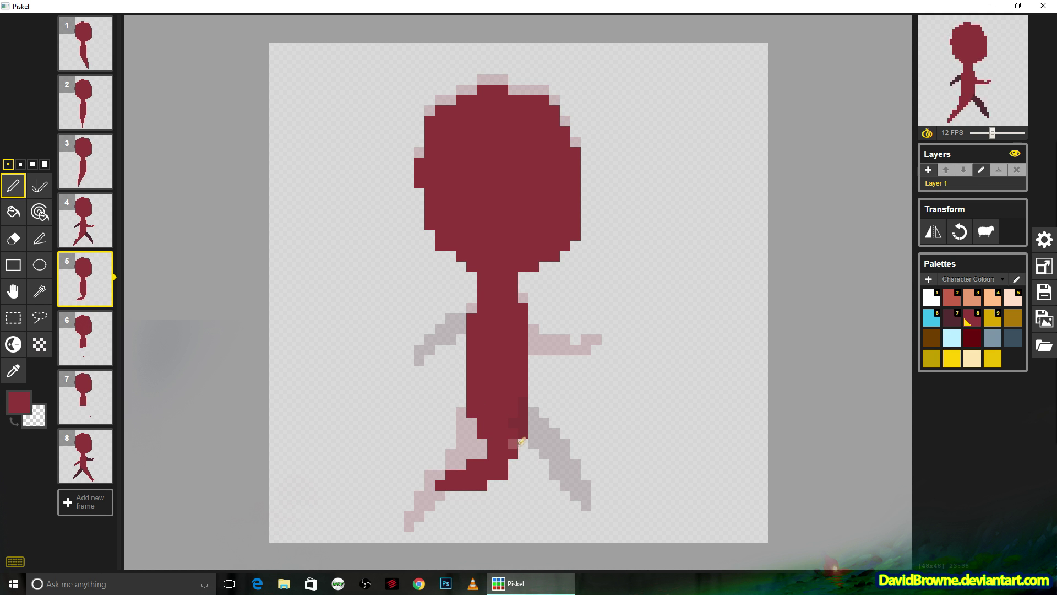
key(Down)
mouse_move(501, 464)
mouse_down()
mouse_move(540, 445)
mouse_move(521, 414)
mouse_move(470, 390)
mouse_move(525, 449)
mouse_move(494, 470)
mouse_move(506, 470)
mouse_move(539, 450)
mouse_move(534, 414)
mouse_move(518, 381)
mouse_up()
- Draw frame 7's lower torso and forward-bent near leg down to its foot mark, thickening the shin
key(Down)
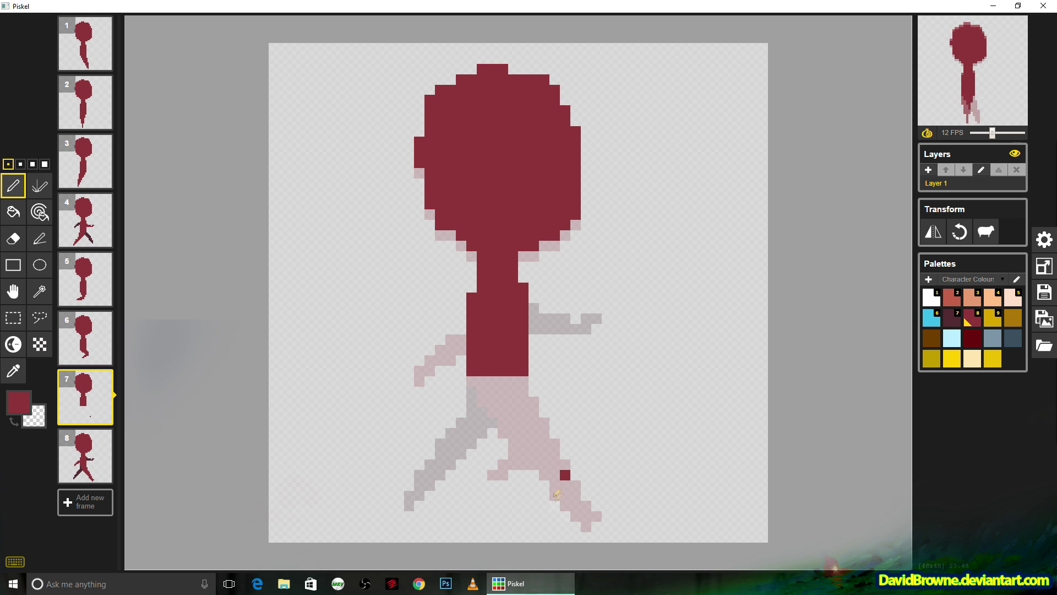
mouse_move(477, 376)
mouse_down()
mouse_move(497, 426)
mouse_move(563, 437)
mouse_move(489, 387)
mouse_move(551, 424)
mouse_move(482, 397)
mouse_move(489, 379)
mouse_move(509, 389)
mouse_up()
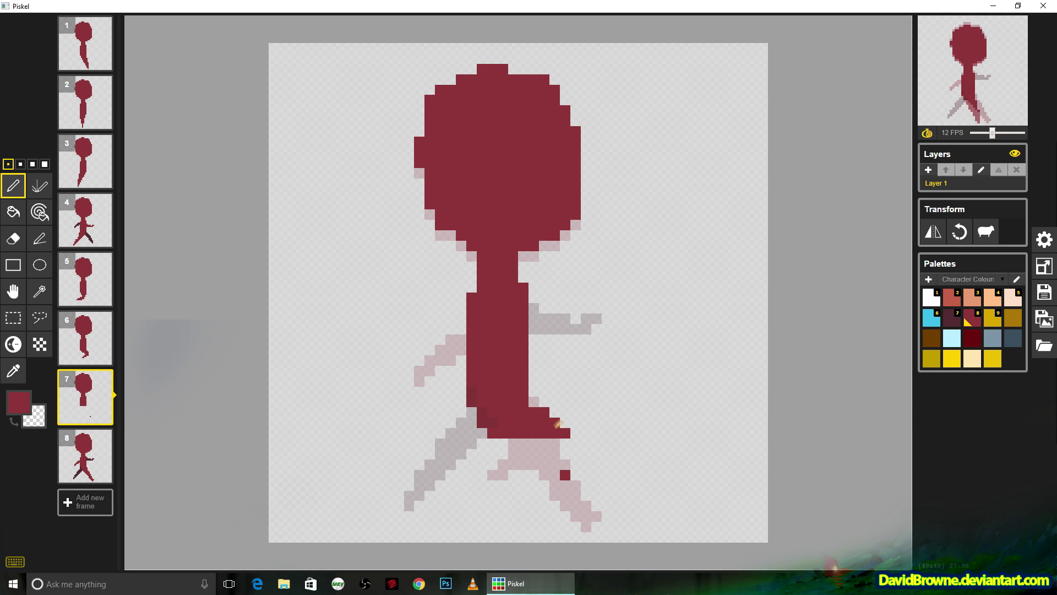
mouse_move(558, 424)
mouse_down()
mouse_move(569, 465)
mouse_move(548, 435)
mouse_up()
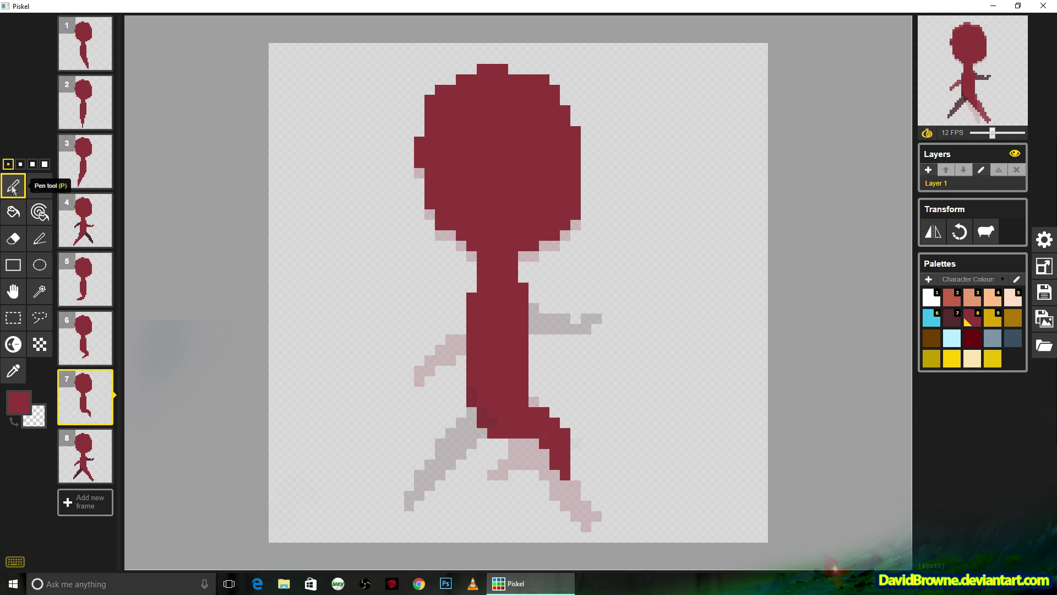
key(Down)
key(Up)
key(Up)
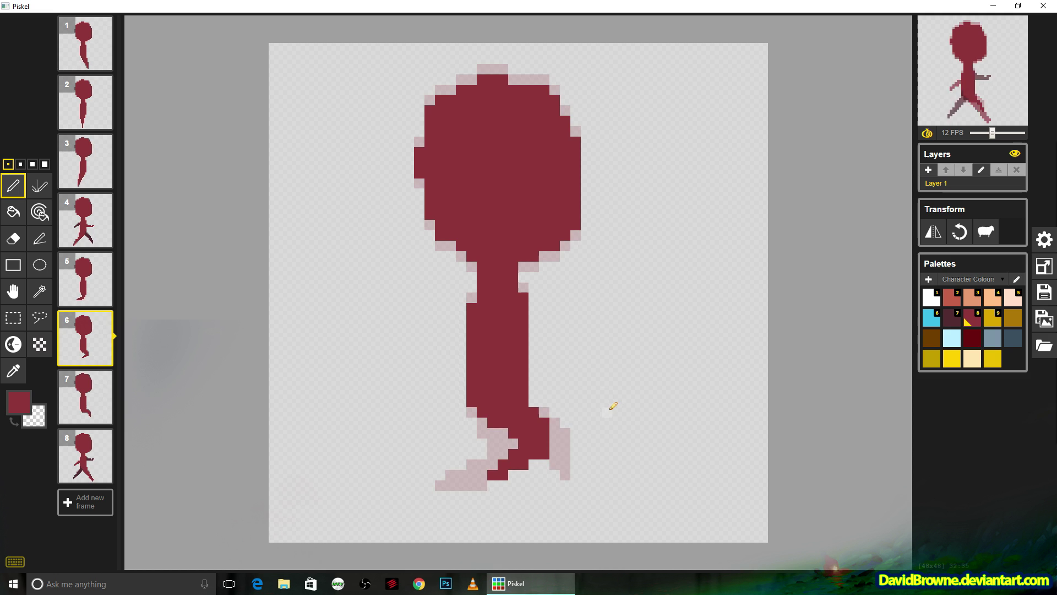
key(Down)
drag(524, 443, 568, 475)
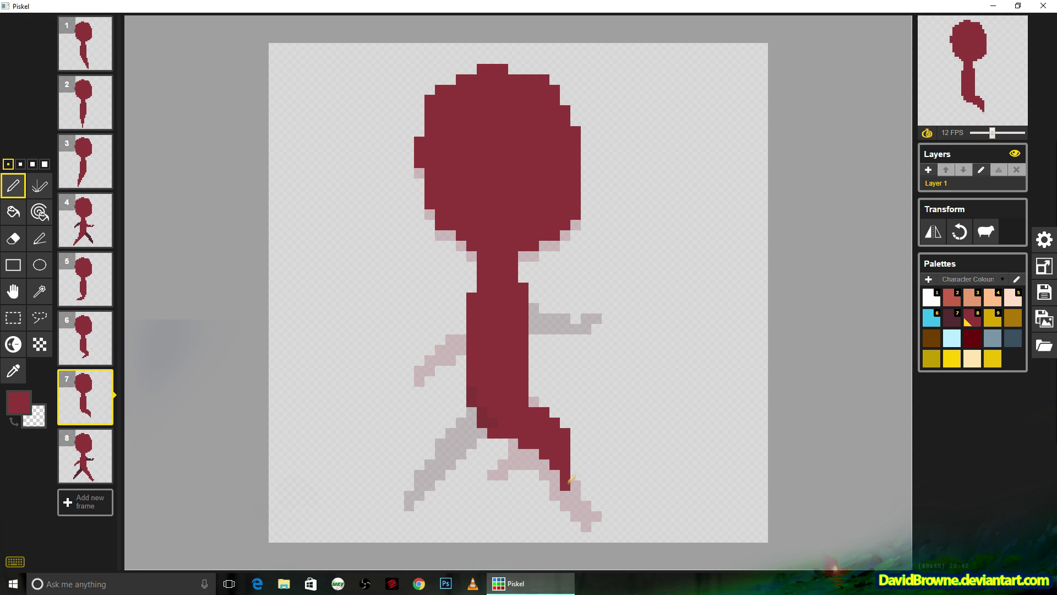
- Return the last frame to the start of the sequence and draw frame 6's forward far leg in dark maroon
key(Up)
key(7)
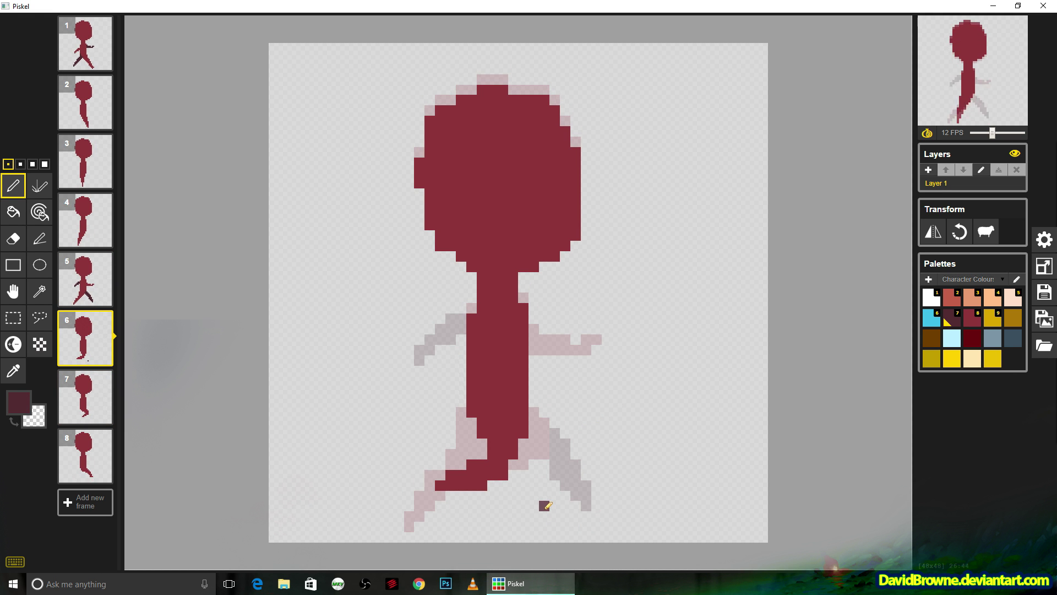
mouse_move(545, 505)
mouse_down()
mouse_move(525, 444)
mouse_move(547, 484)
mouse_up()
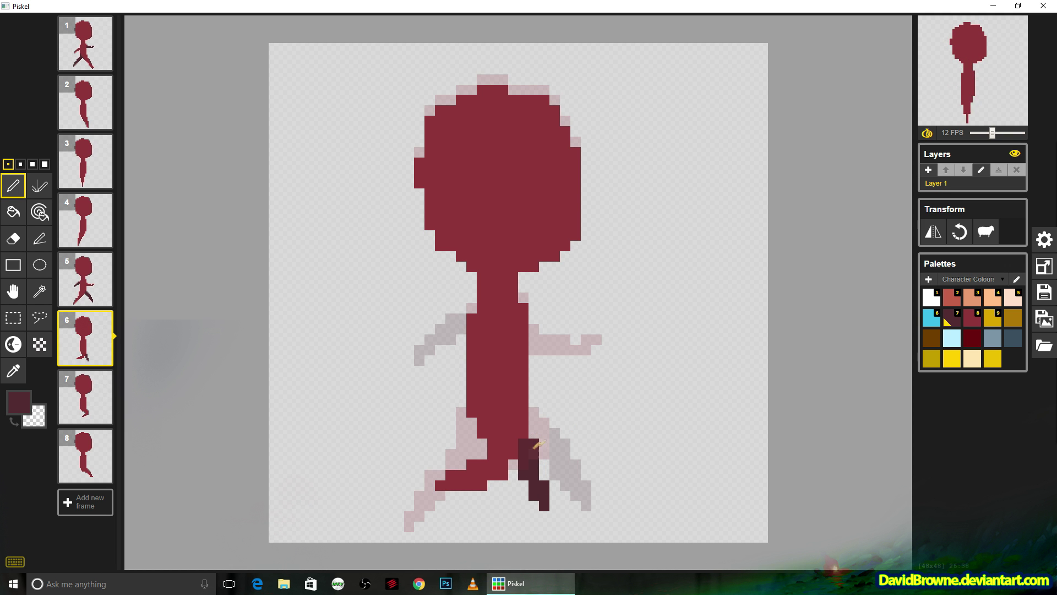
- Draw frame 7's far leg straight down in dark maroon, using the standing leg in frame 3 as reference
key(Up)
key(Up)
key(Up)
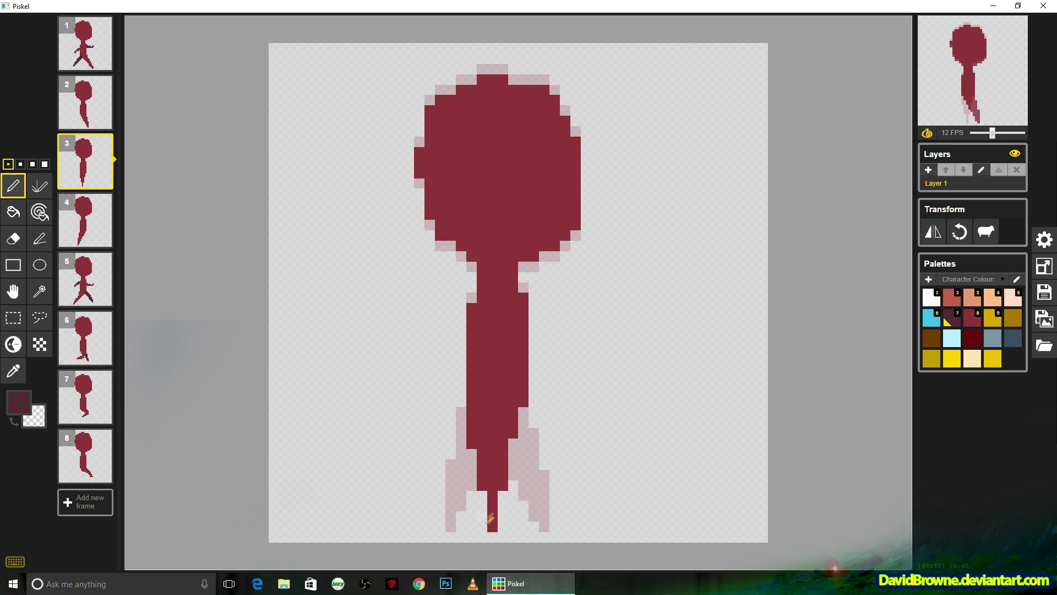
key(Down)
key(Down)
key(Down)
key(Down)
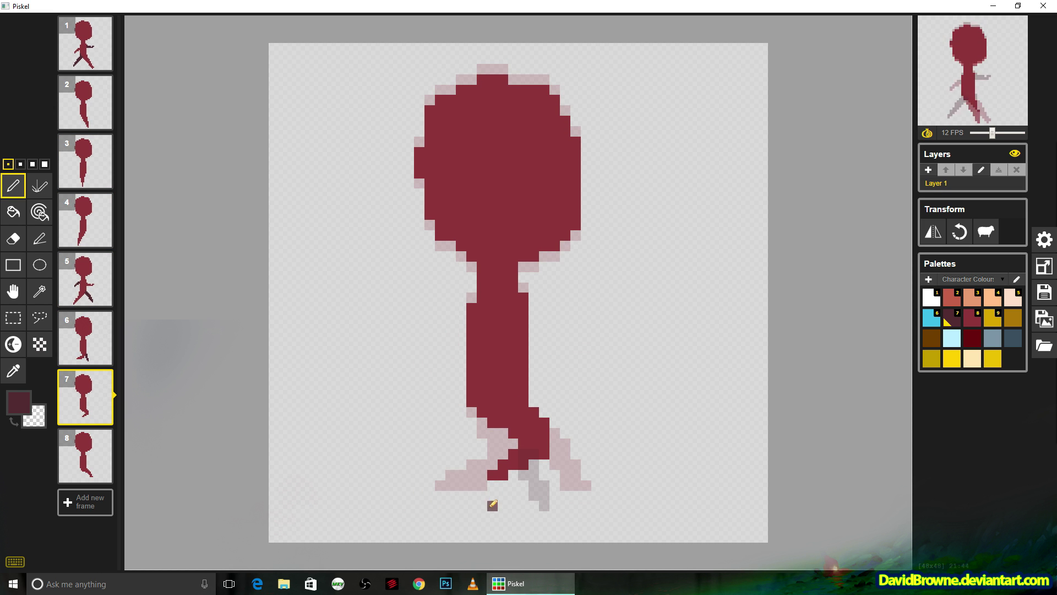
mouse_move(492, 505)
mouse_down()
mouse_move(493, 436)
mouse_move(506, 441)
mouse_up()
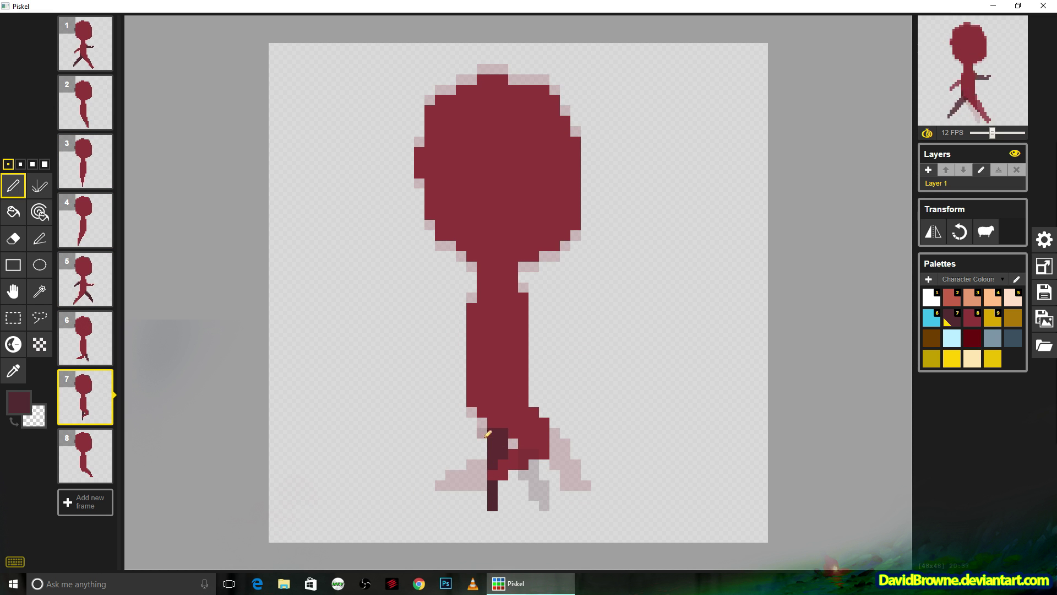
- Draw the dark maroon far leg in the remaining in-between frames, bent behind the body in frame 2 and with a raised thigh in frame 3
key(Up)
key(Up)
key(Up)
key(Up)
key(Up)
mouse_move(439, 474)
mouse_down()
mouse_move(484, 451)
mouse_move(476, 438)
mouse_move(464, 453)
mouse_move(484, 428)
mouse_up()
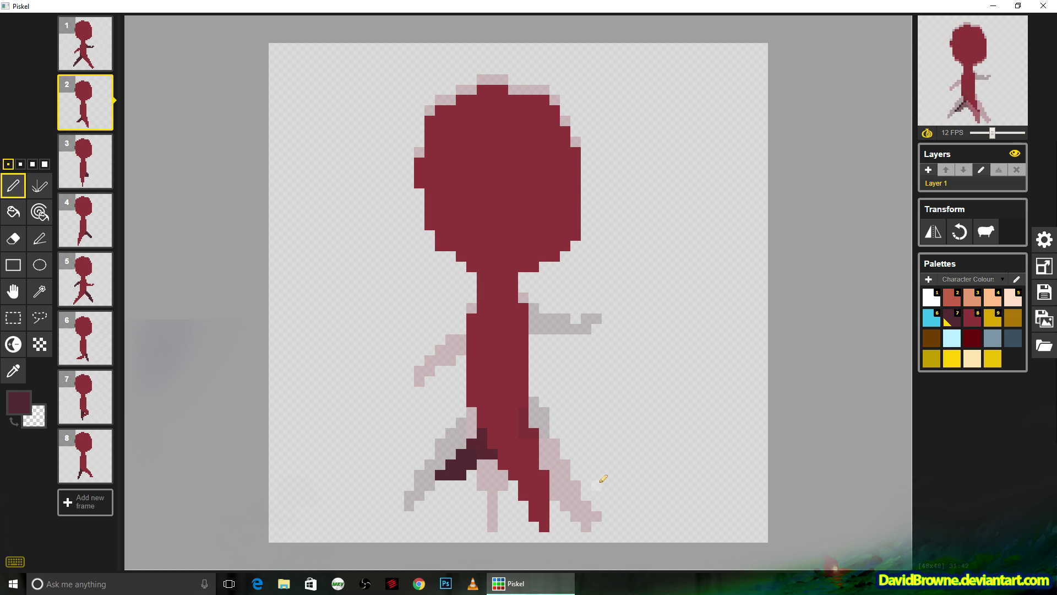
key(Down)
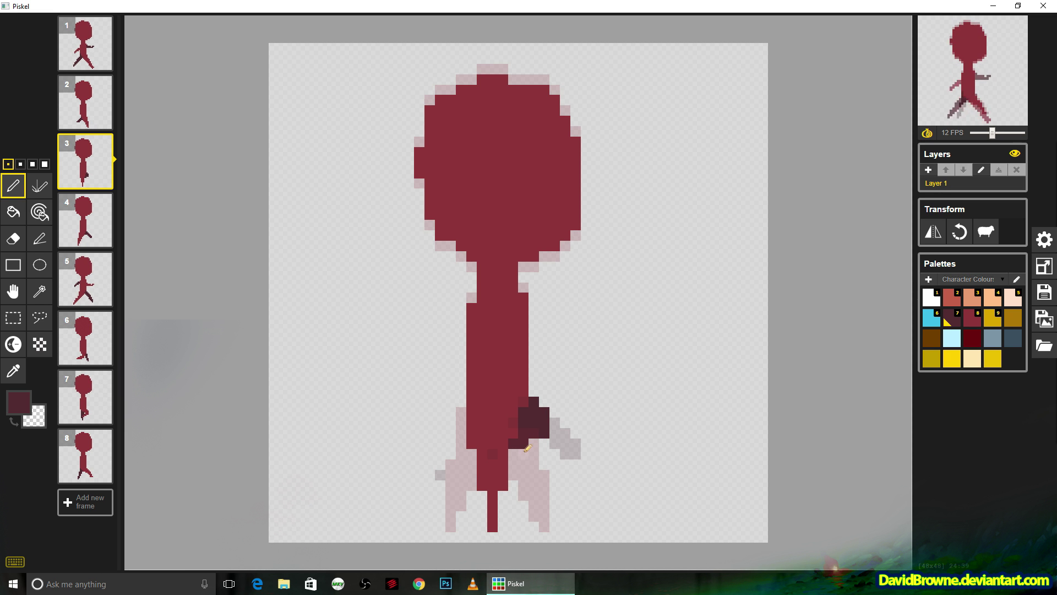
- Review the leg poses frame by frame up to frame 7 and back to frame 1
key(Down)
key(Down)
key(Down)
key(Down)
key(Up)
key(Up)
key(Up)
key(Up)
key(Up)
key(Up)
- Repaint frame 1's backward-swung near arm in light red, carrying it up onto the shoulder
key(8)
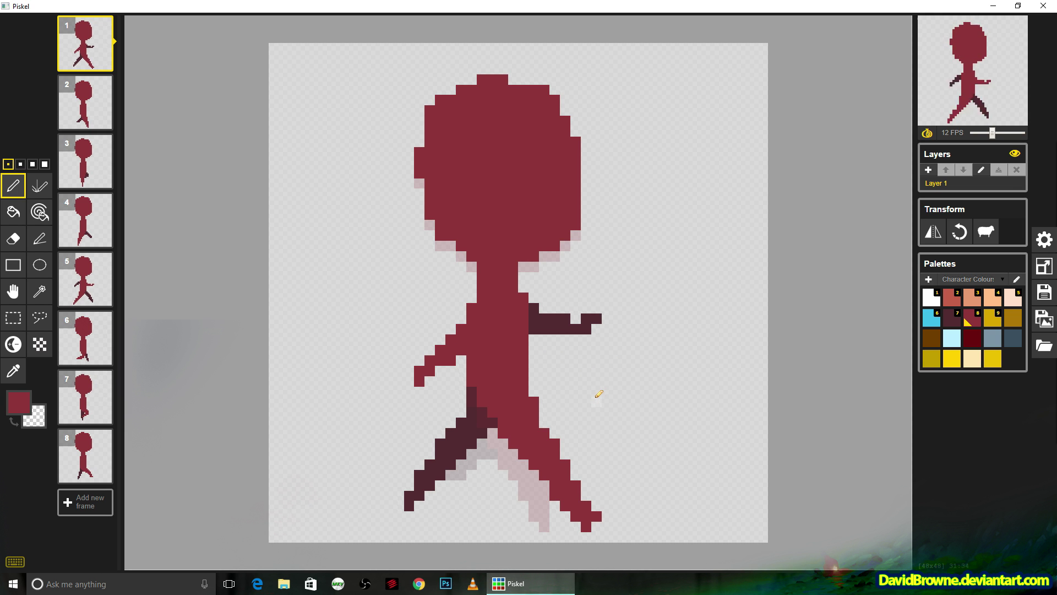
click(953, 298)
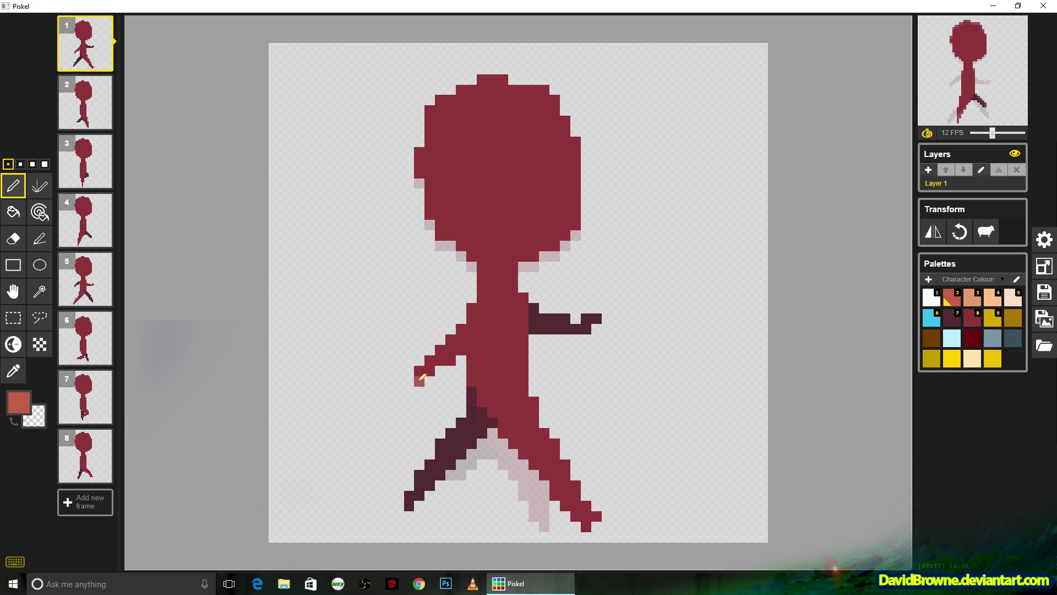
mouse_move(434, 361)
mouse_down()
mouse_move(492, 310)
mouse_move(471, 336)
mouse_move(532, 323)
mouse_up()
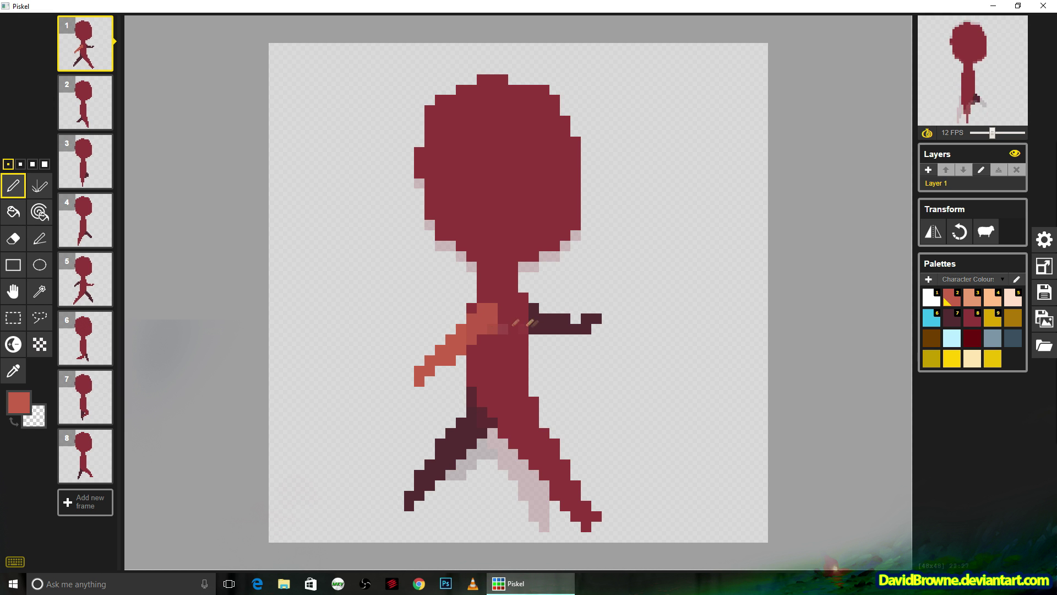
- Repaint frame 5's forward near arm and shoulder in light red
key(Down)
key(Down)
key(Down)
key(Down)
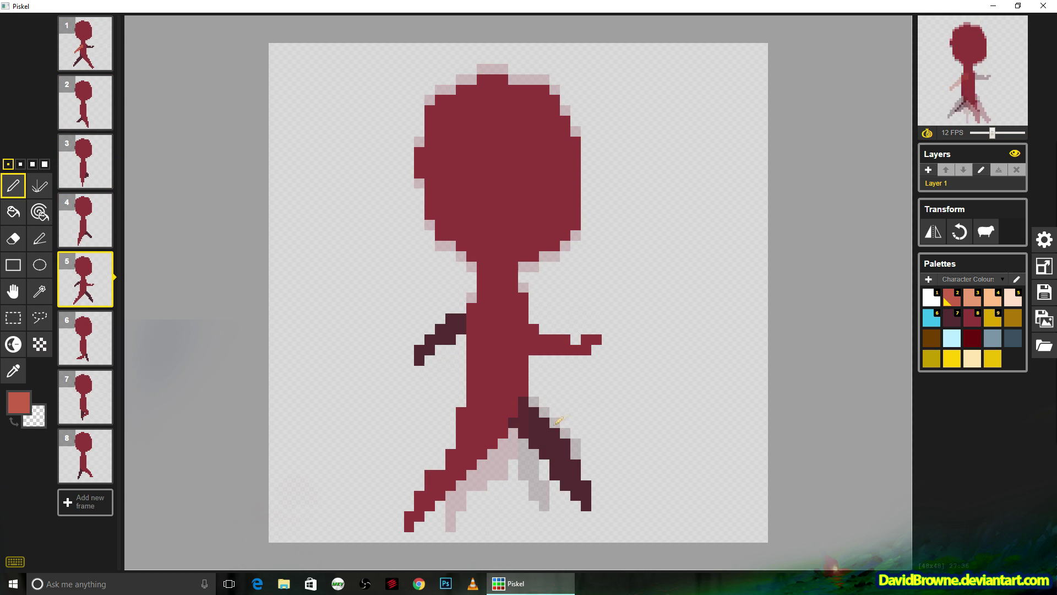
mouse_move(518, 315)
mouse_down()
mouse_move(491, 307)
mouse_move(530, 339)
mouse_move(584, 348)
mouse_up()
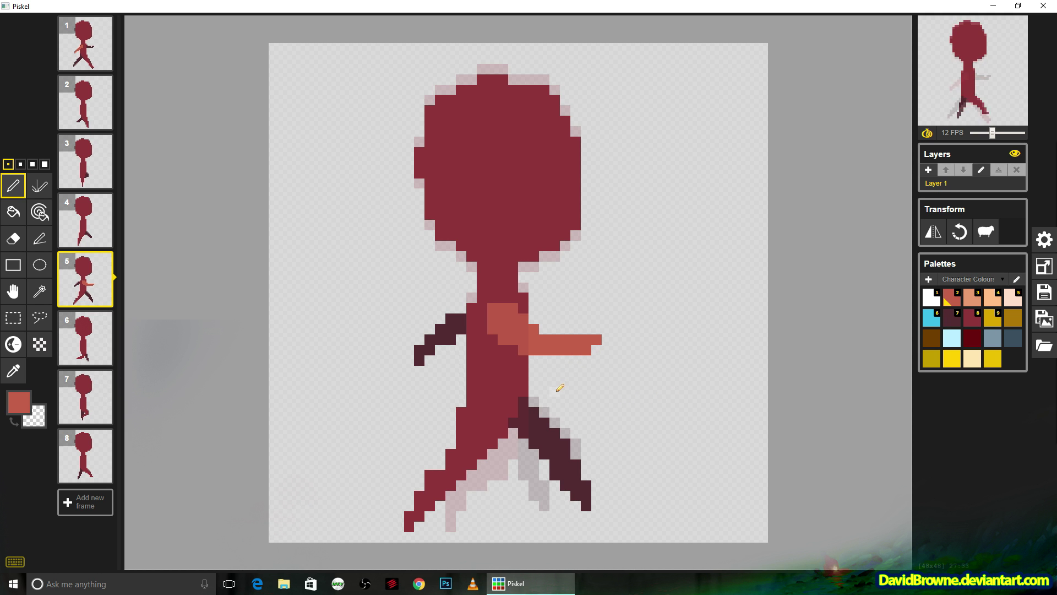
- Widen the light red shoulder in frame 1 by one pixel column toward the chest
key(Up)
key(Up)
key(Up)
key(Up)
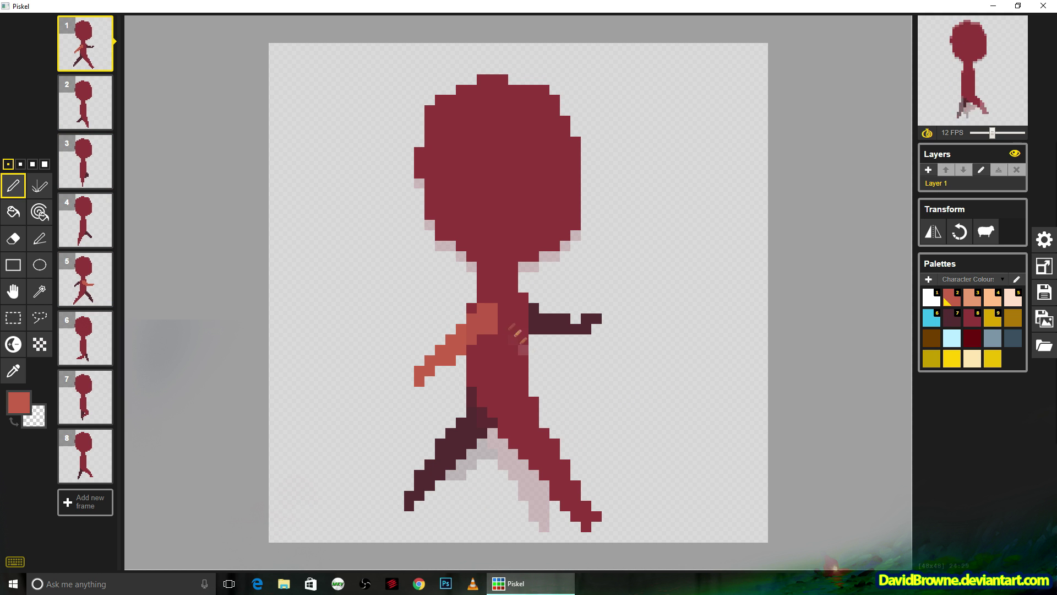
drag(503, 308, 507, 326)
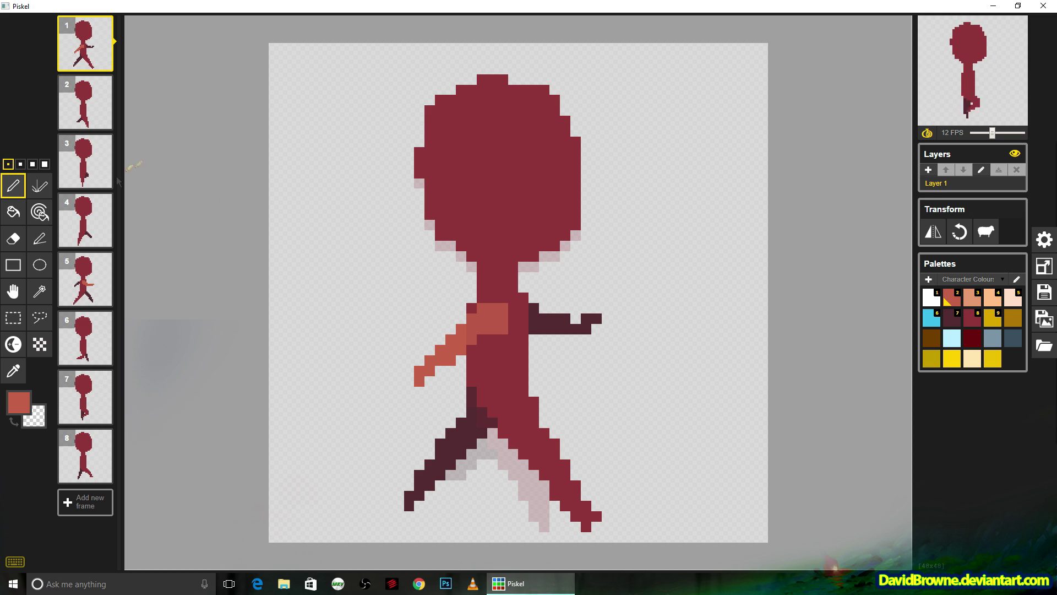
- Set the pen size to 3 pixels and compare the shoulder placement in frames 1 and 5
key(Down)
click(94, 196)
key(Down)
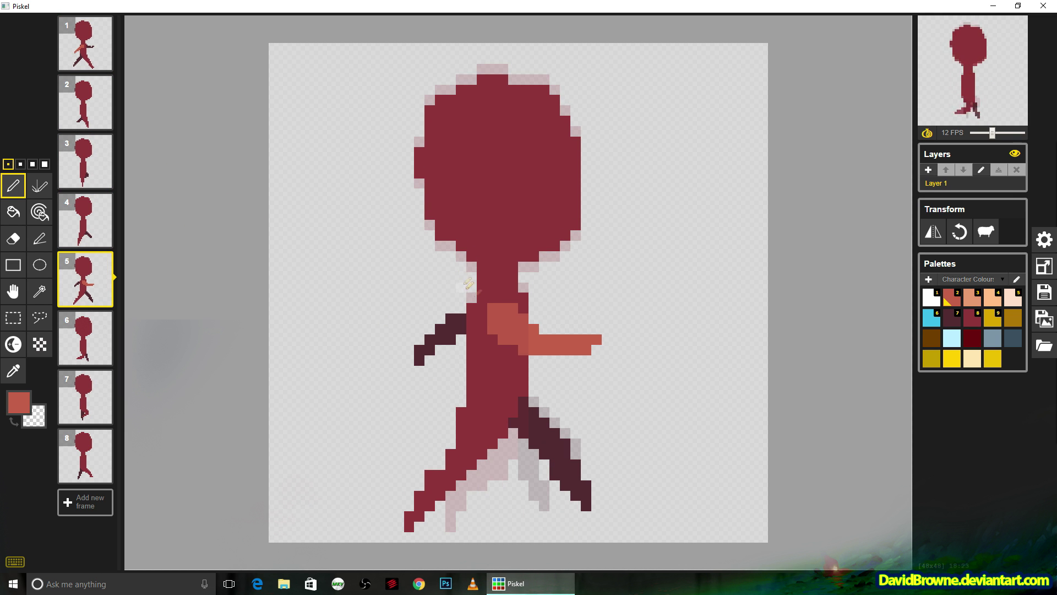
click(32, 164)
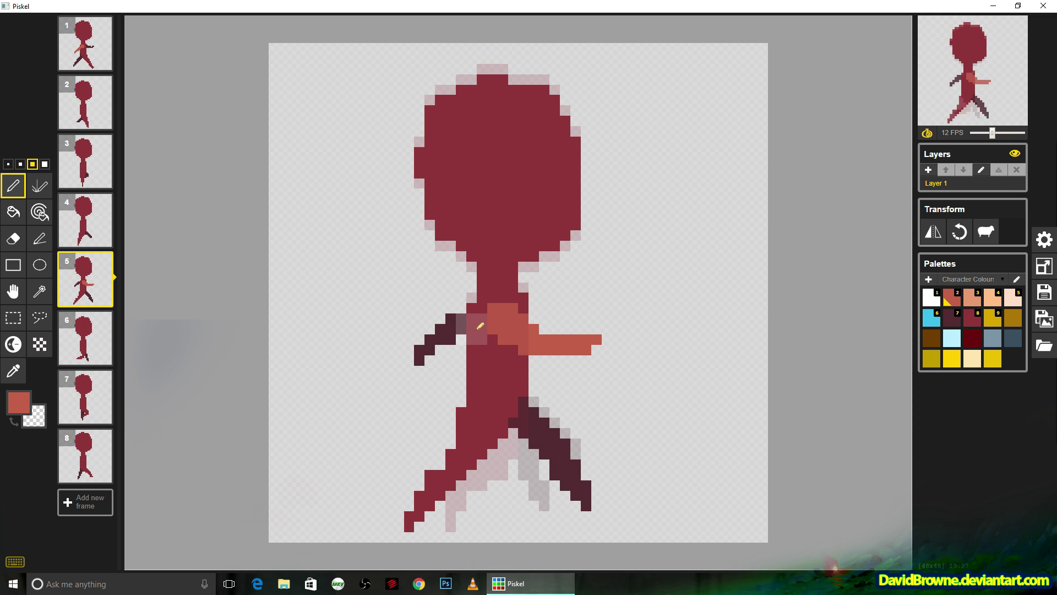
key(Up)
key(Up)
key(Up)
key(Up)
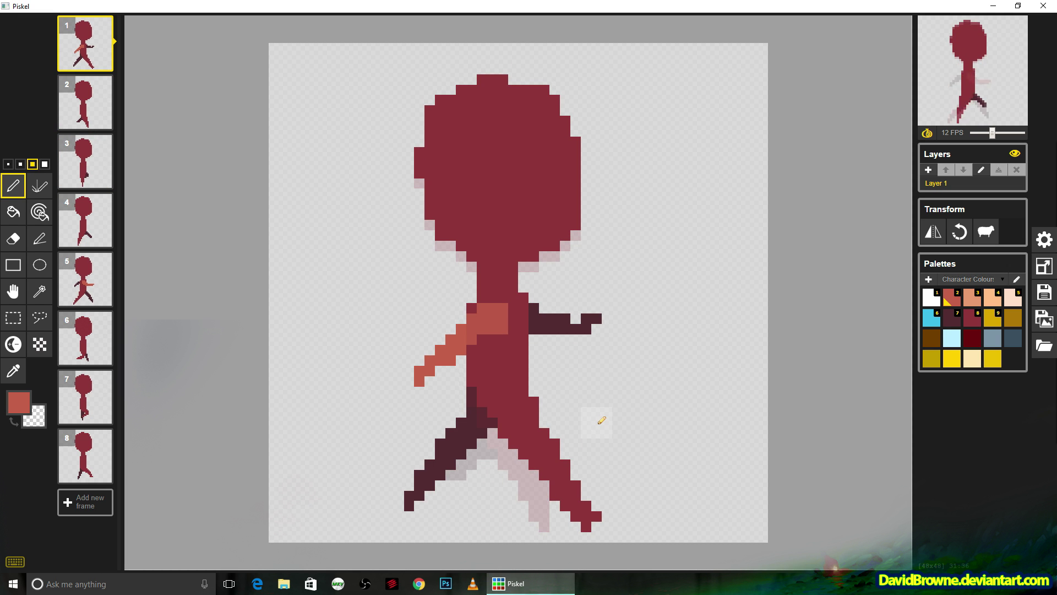
key(Down)
key(Up)
key(Down)
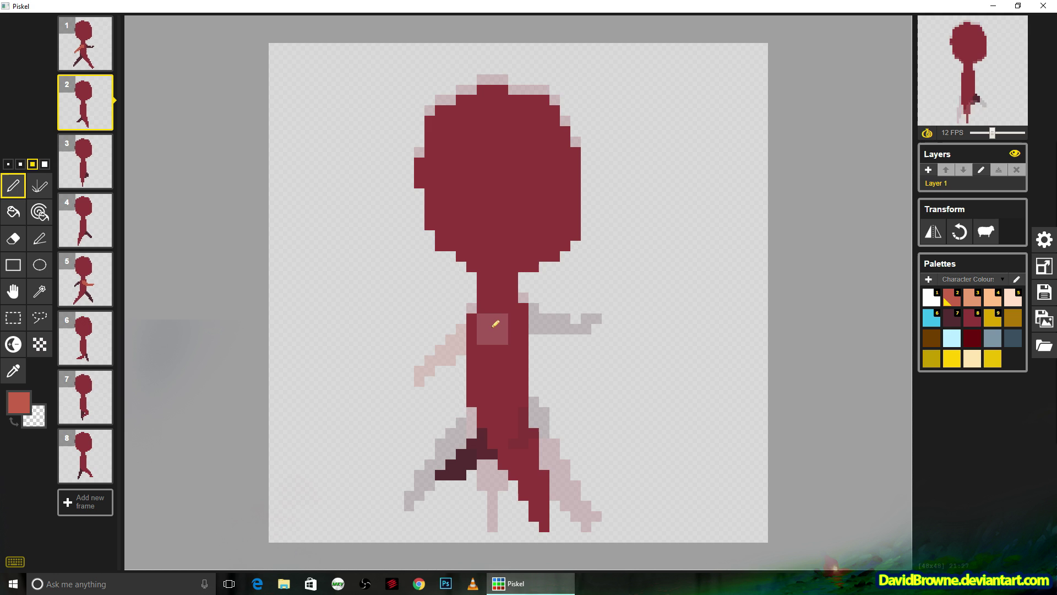
- Stamp a 3-pixel light red shoulder block on the torso in each of the in-between frames
click(495, 324)
key(Down)
click(496, 313)
mouse_move(490, 339)
mouse_down()
mouse_move(493, 313)
mouse_move(529, 396)
mouse_move(494, 309)
mouse_move(556, 377)
mouse_move(540, 362)
mouse_move(458, 399)
mouse_move(485, 351)
mouse_up()
key(Down)
key(Down)
key(Down)
key(Down)
key(Down)
click(495, 314)
- Draw the light red near arm with a 1-pixel pen, bent slightly behind the body in frame 2 and hanging down in frame 3
key(Up)
key(Up)
key(Up)
key(Up)
key(Up)
key(Up)
key([)
key([)
click(461, 392)
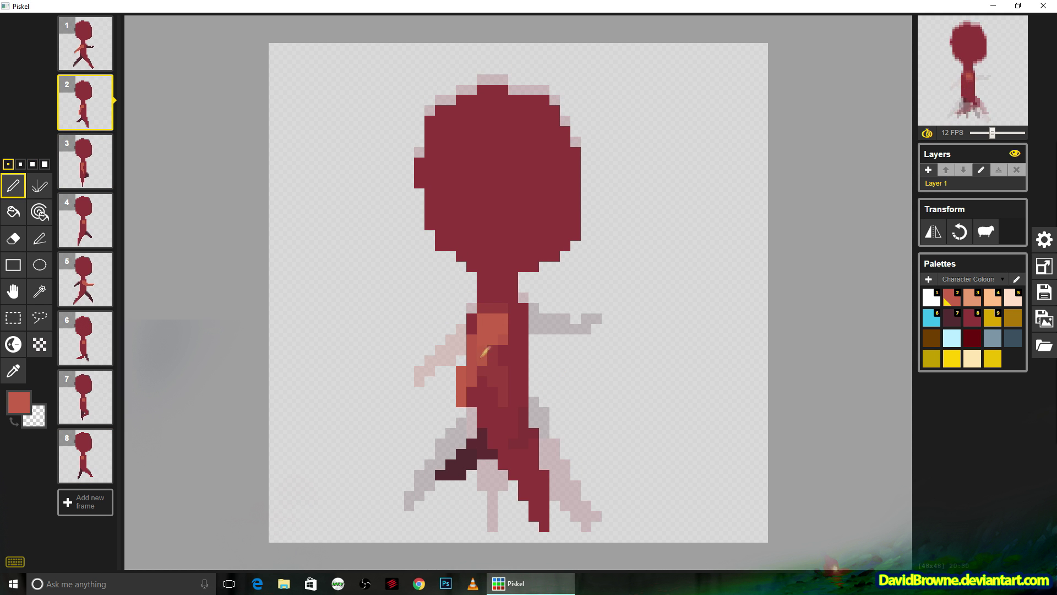
key(Down)
- Draw frame 4's near arm in light red, angled down and forward from the shoulder, and tidy its edges
key(Down)
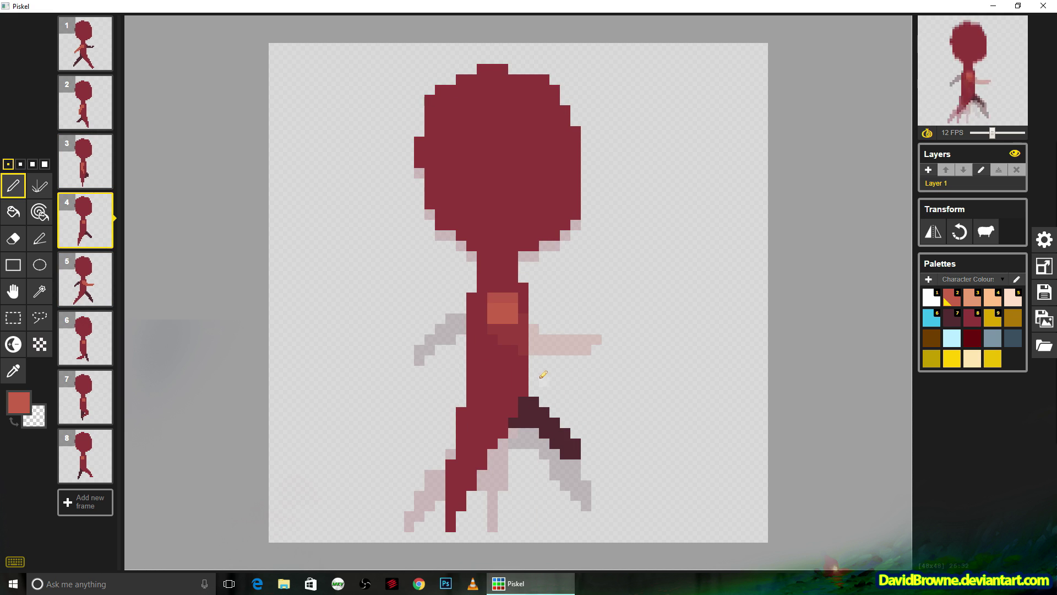
mouse_move(541, 370)
mouse_down()
mouse_move(513, 332)
mouse_move(558, 379)
mouse_move(533, 337)
mouse_move(531, 348)
mouse_move(659, 369)
mouse_move(532, 373)
mouse_move(642, 398)
mouse_move(555, 360)
mouse_up()
click(555, 371)
key(8)
key(e)
click(534, 370)
click(952, 299)
key(p)
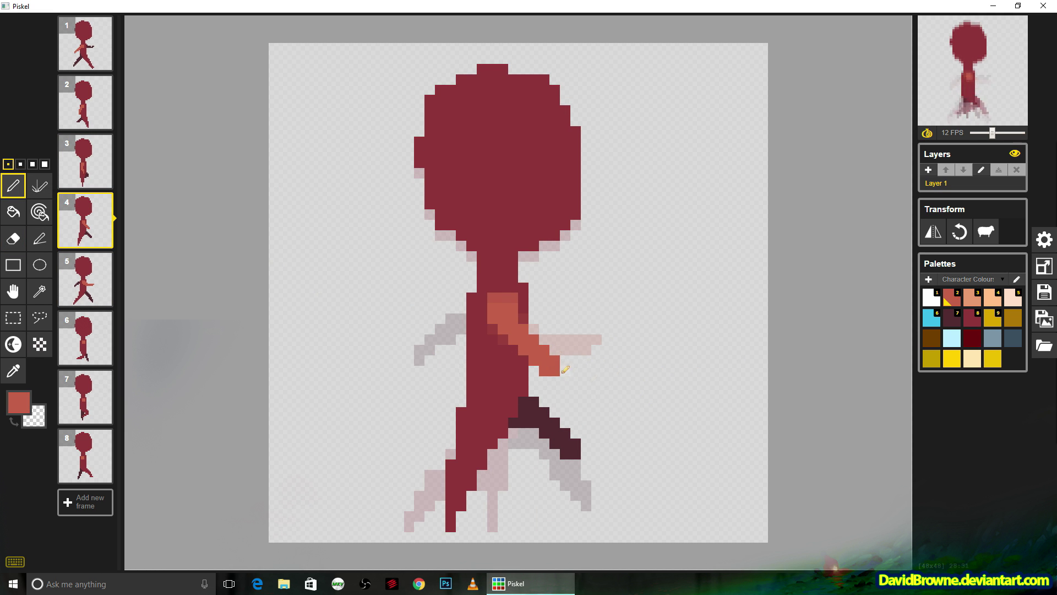
- Draw frame 6's near arm in light red with the forearm extended forward, slightly lower than in frame 5
key(Down)
key(Down)
key(Up)
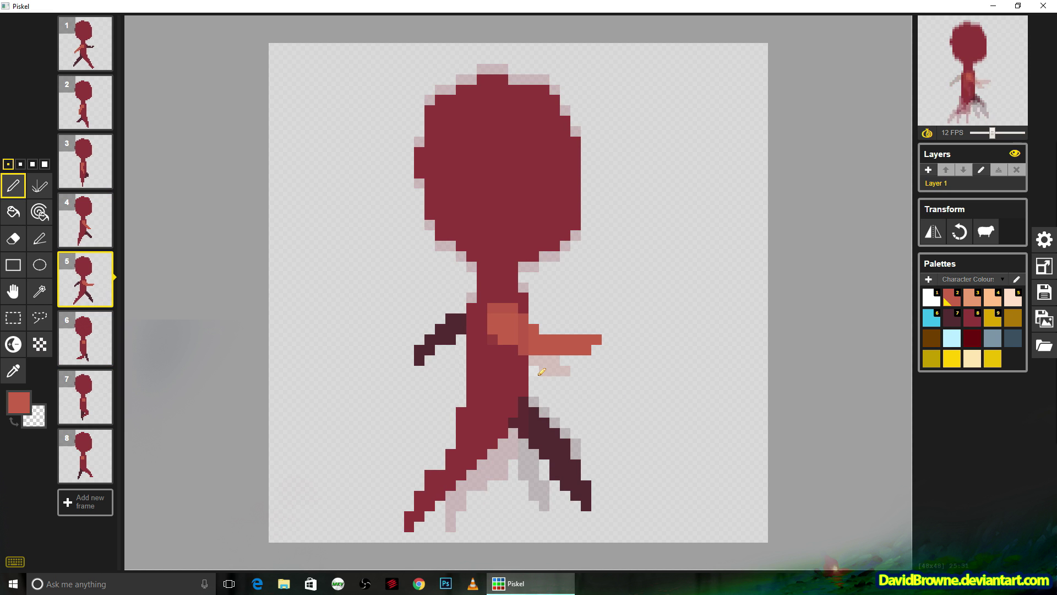
key(Down)
mouse_move(522, 331)
mouse_down()
mouse_move(585, 348)
mouse_move(523, 360)
mouse_up()
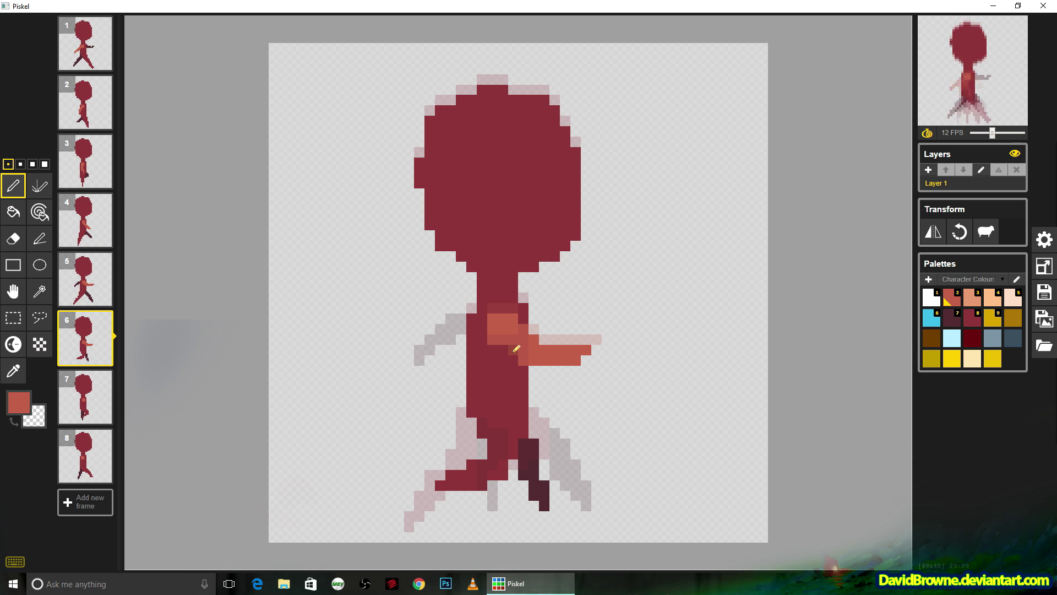
- Draw the light red near arm hanging across the torso in frame 7 and bent slightly behind the body in frame 8
key(Down)
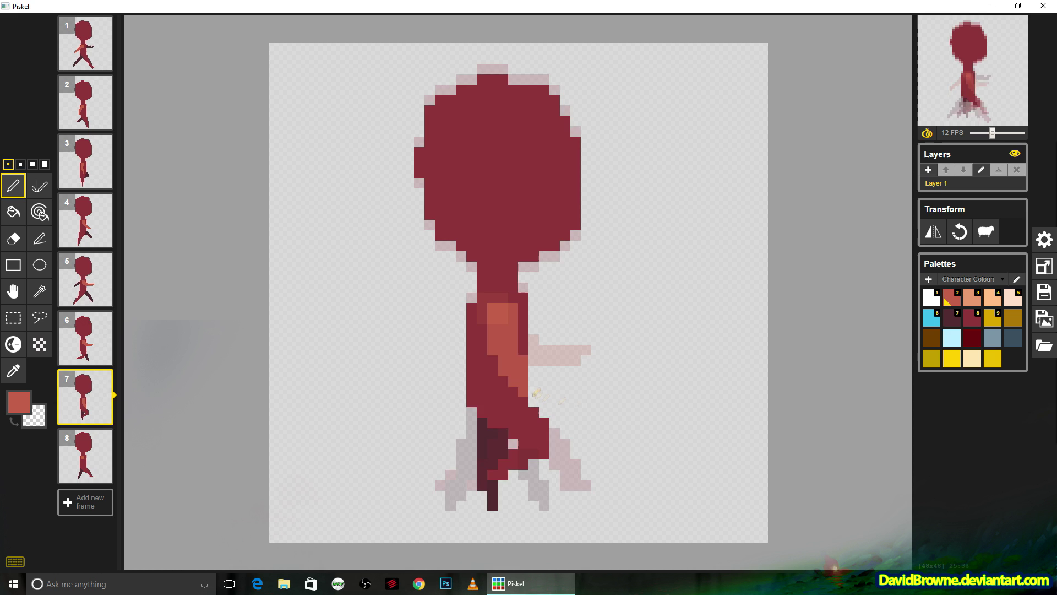
key(Down)
mouse_move(474, 385)
mouse_down()
mouse_move(462, 352)
mouse_move(493, 314)
mouse_up()
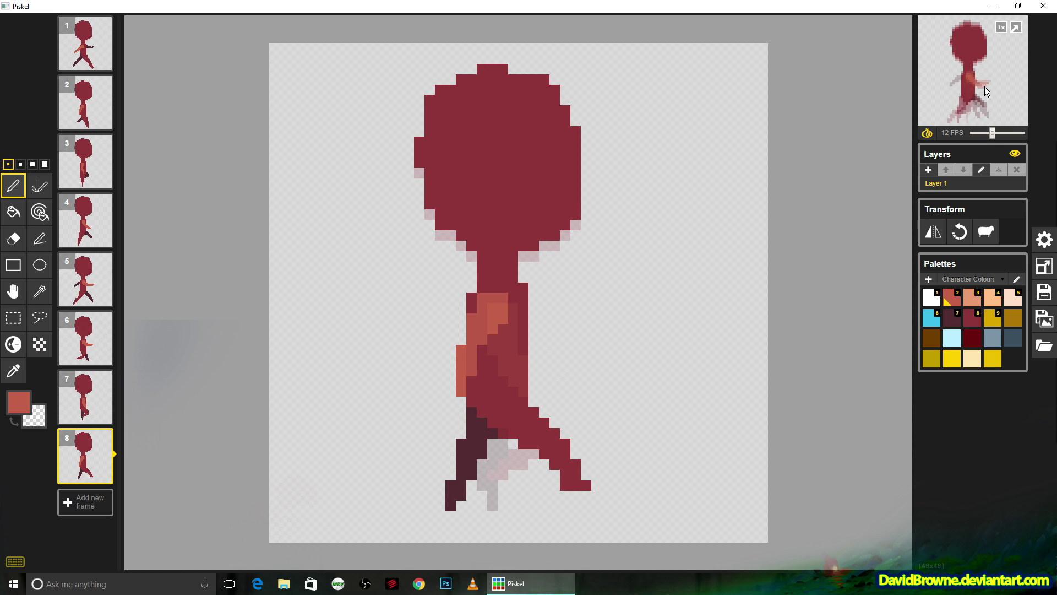
- Fill the gap in frame 1's far arm and draw frame 2's forward far arm in dark maroon
click(957, 322)
key(Down)
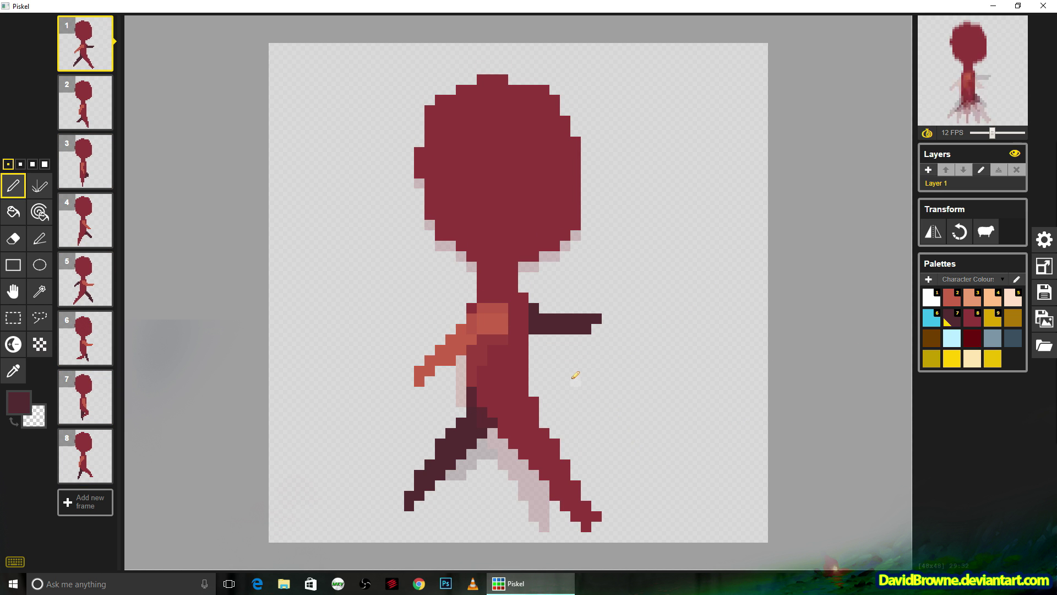
key(Down)
key(Down)
key(Up)
key(Up)
key(Down)
mouse_move(586, 329)
mouse_down()
mouse_move(543, 329)
mouse_move(534, 352)
mouse_up()
- Draw the dark maroon far arm in the remaining in-between frames, behind the body in frames 4 and 6 and bent forward in frame 8
key(Down)
key(Down)
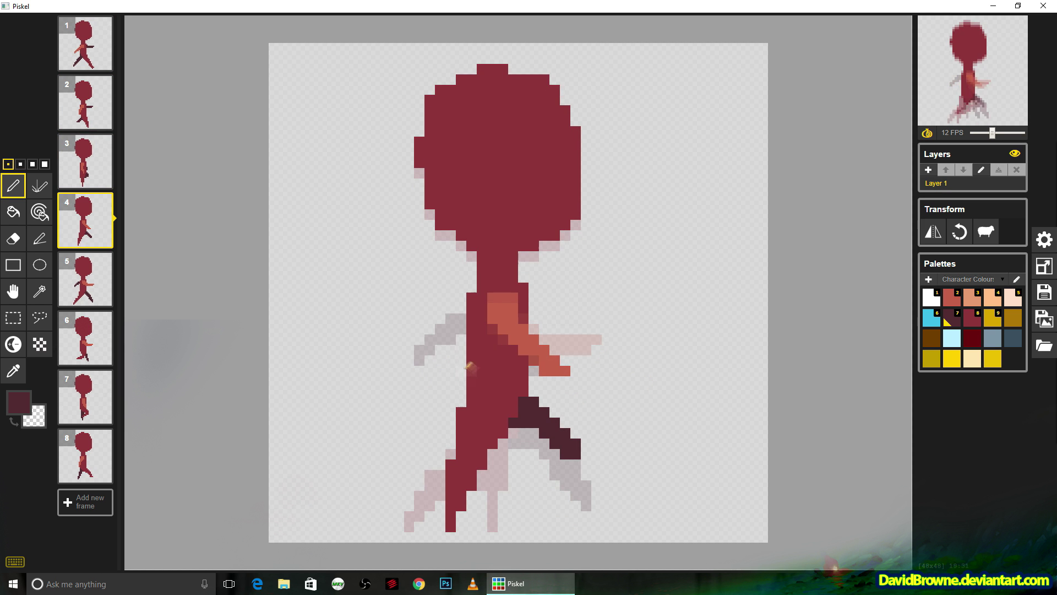
drag(463, 370, 461, 356)
key(Down)
key(Down)
key(Down)
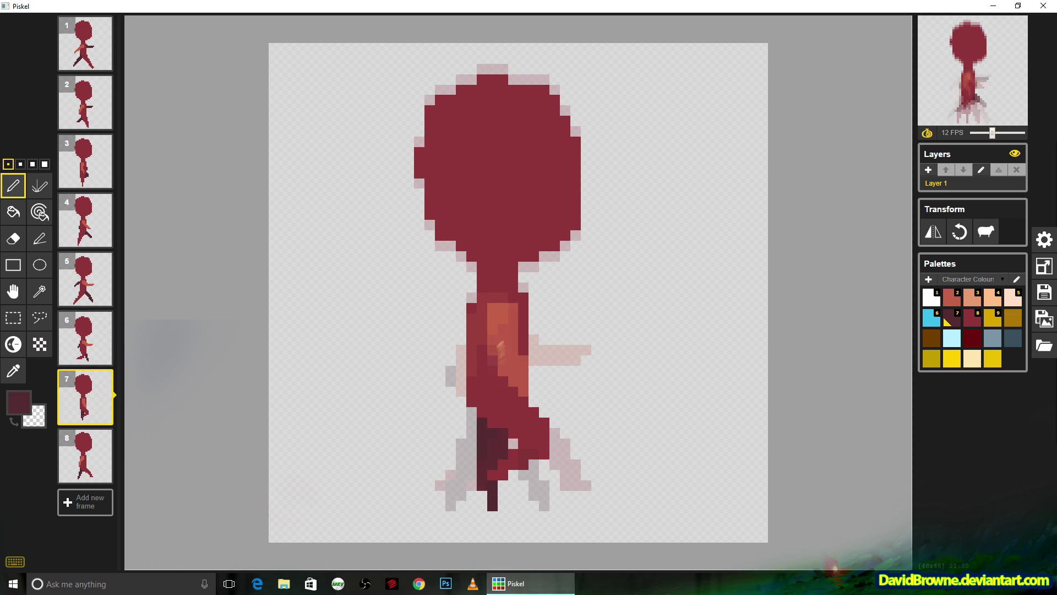
key(Down)
drag(533, 329, 555, 360)
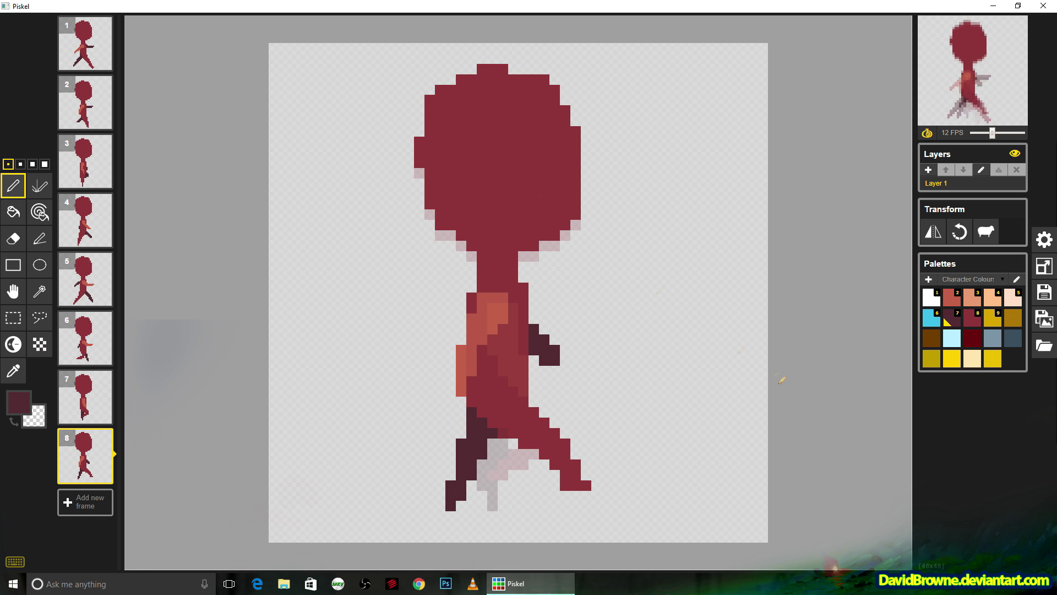
- Rename the layer base and recolour all frames with light peach near arms, a tan body and brick red far limbs
click(981, 170)
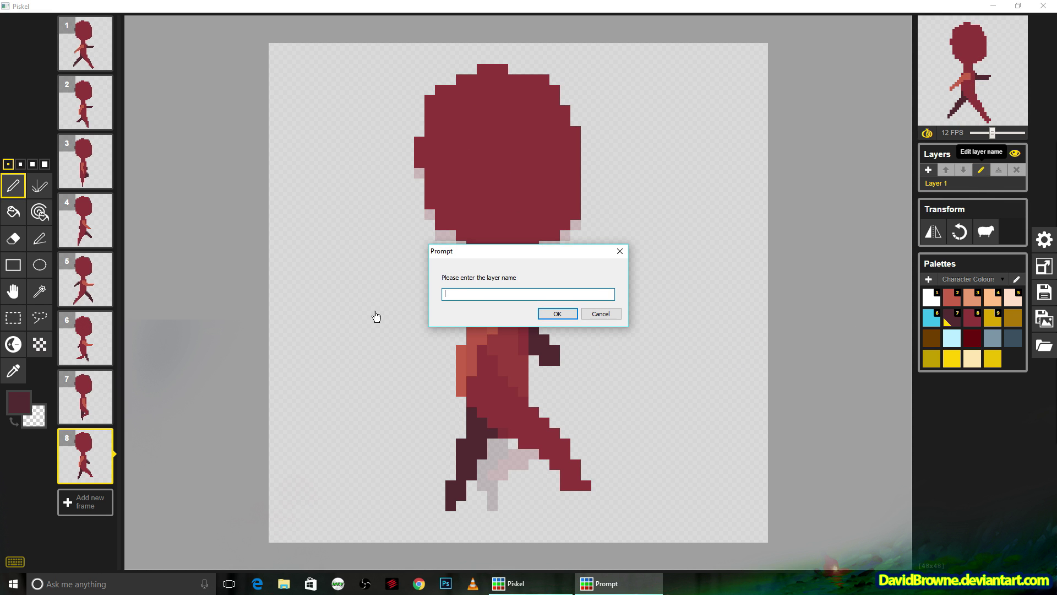
key(Return)
click(992, 302)
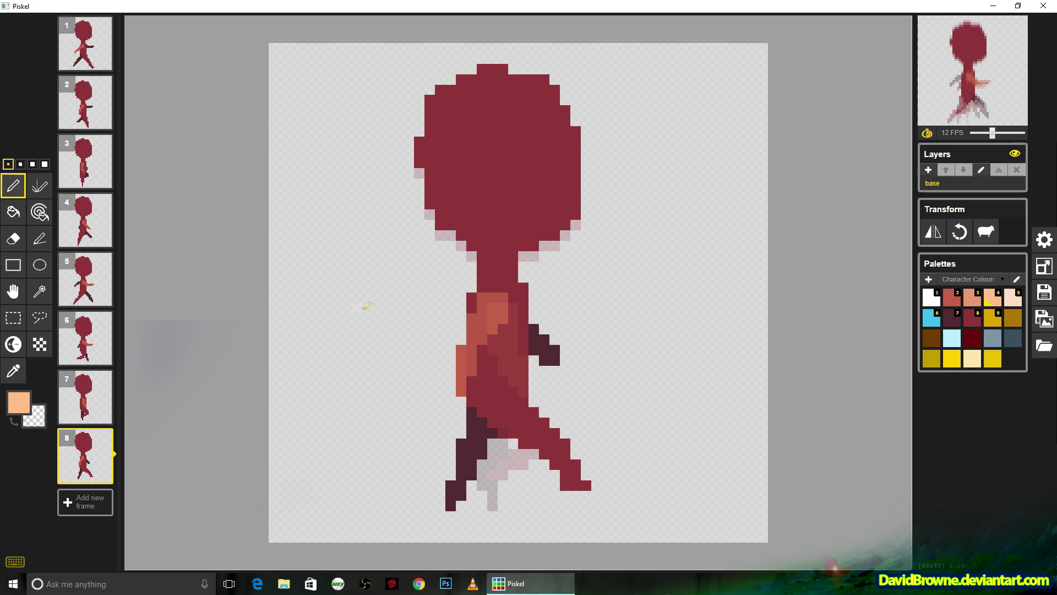
click(40, 212)
click(488, 314)
key(3)
click(515, 314)
key(2)
click(544, 347)
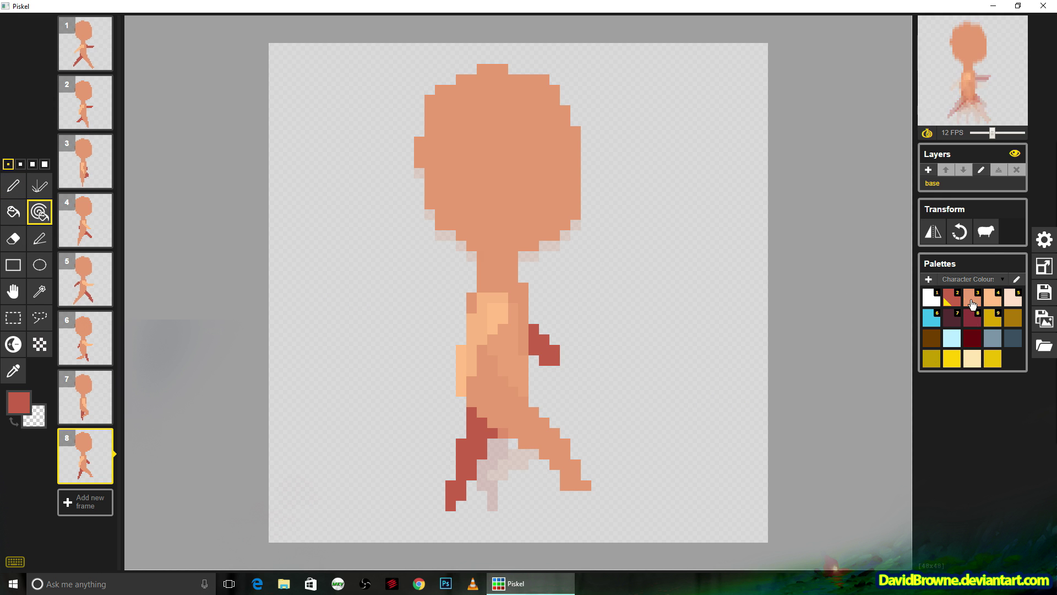
- Add a new layer above base and return to frame 1 with the pen
click(972, 305)
click(14, 186)
click(928, 170)
key(Up)
key(Up)
key(Up)
key(Up)
key(Up)
key(Up)
key(Up)
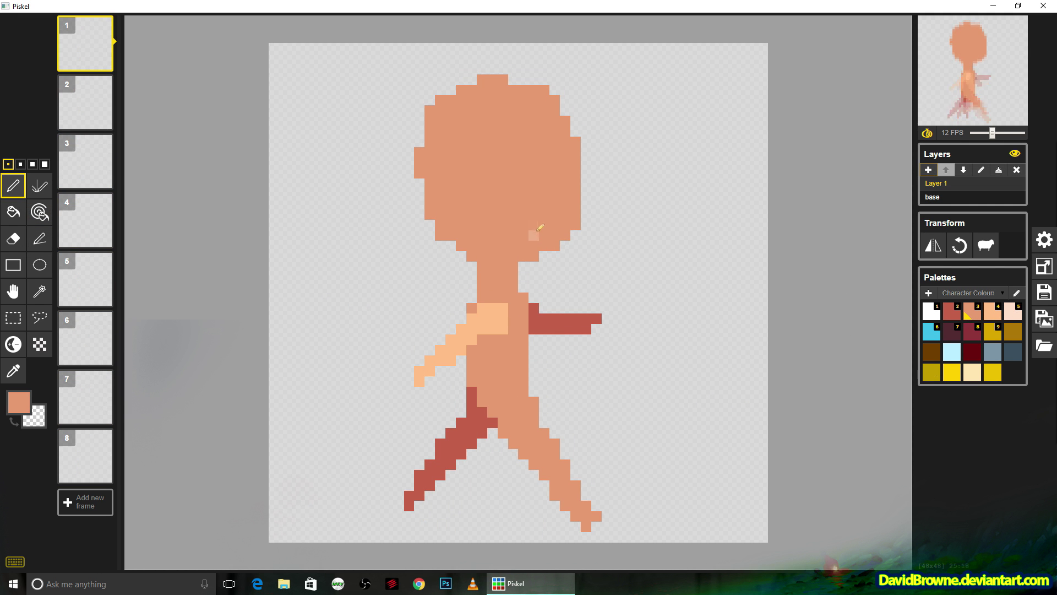
- Draw the dark maroon vertical part of the eye on the face in every frame, following the head's height
key(7)
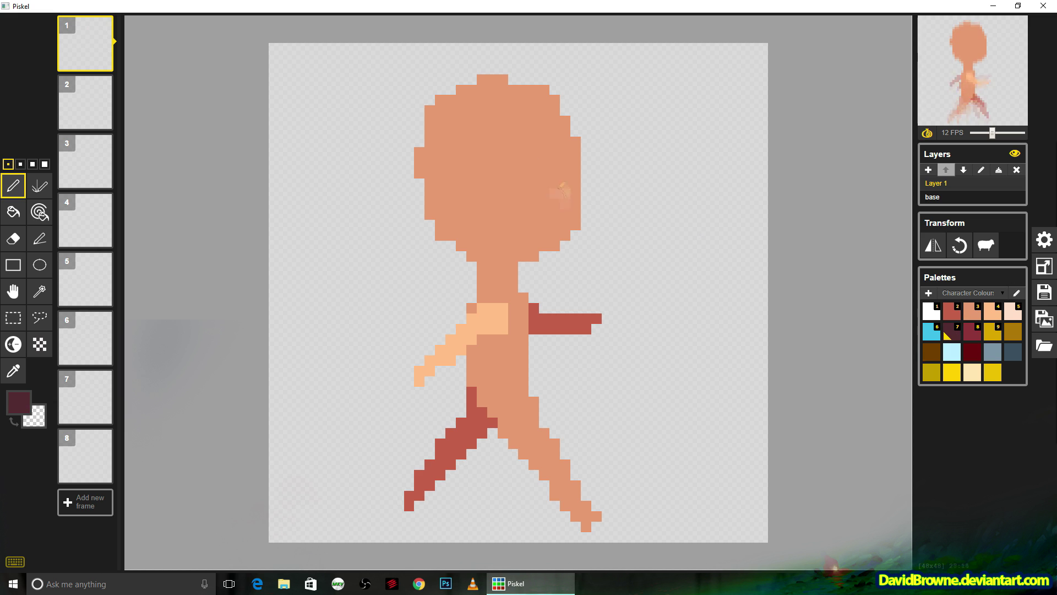
mouse_move(544, 163)
mouse_down()
mouse_move(544, 184)
mouse_move(544, 173)
mouse_up()
key(Down)
key(Down)
key(Down)
drag(545, 152, 544, 163)
key(Down)
mouse_move(544, 163)
mouse_down()
mouse_move(553, 212)
mouse_move(527, 154)
mouse_move(571, 157)
mouse_move(521, 174)
mouse_move(544, 152)
mouse_up()
- Add the white of the eye behind the dark pupil in every frame
click(932, 311)
key(Up)
key(Up)
key(Up)
key(Up)
key(Up)
key(Up)
key(Up)
- Draw the dark maroon upper lash line above and behind the eye in every frame
click(951, 331)
key(Down)
key(Down)
key(Down)
drag(523, 152, 545, 141)
key(Down)
click(523, 152)
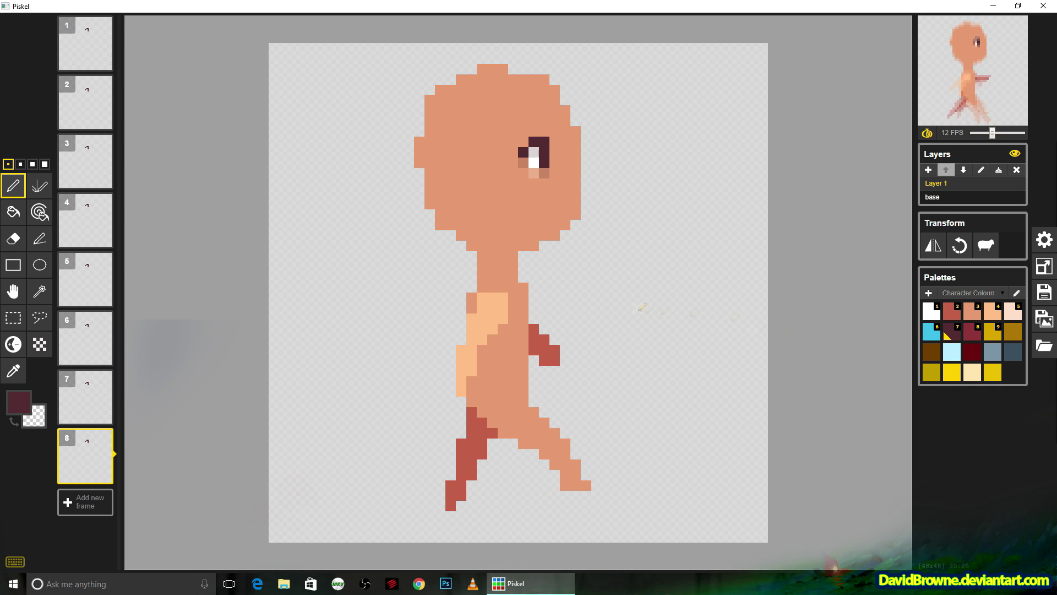
- Erase the front edge of the head beside the eye on the base layer in every frame to shape the face profile
click(944, 196)
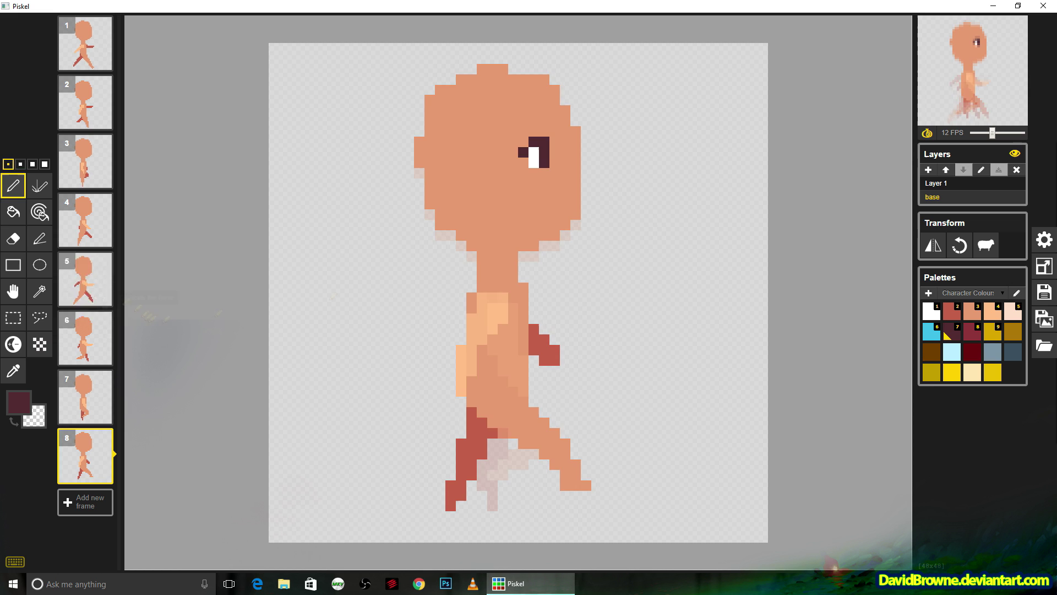
key(Up)
key(Up)
key(Up)
key(Up)
key(Up)
key(Up)
key(Up)
key(e)
click(927, 133)
key(Down)
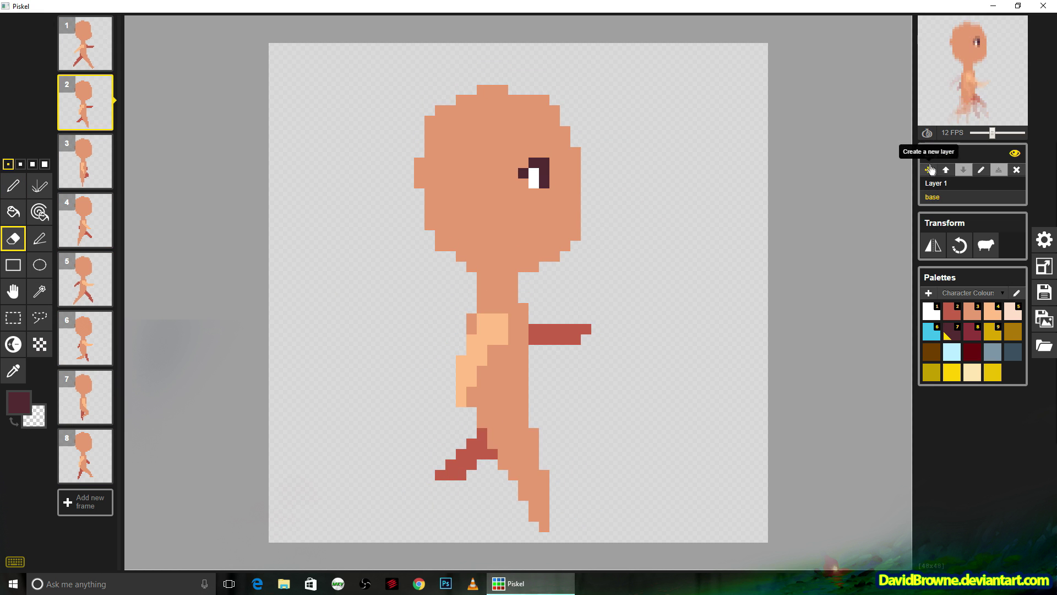
click(927, 133)
key(Up)
key(Down)
key(Down)
key(Down)
key(Down)
key(Down)
key(Down)
key(Down)
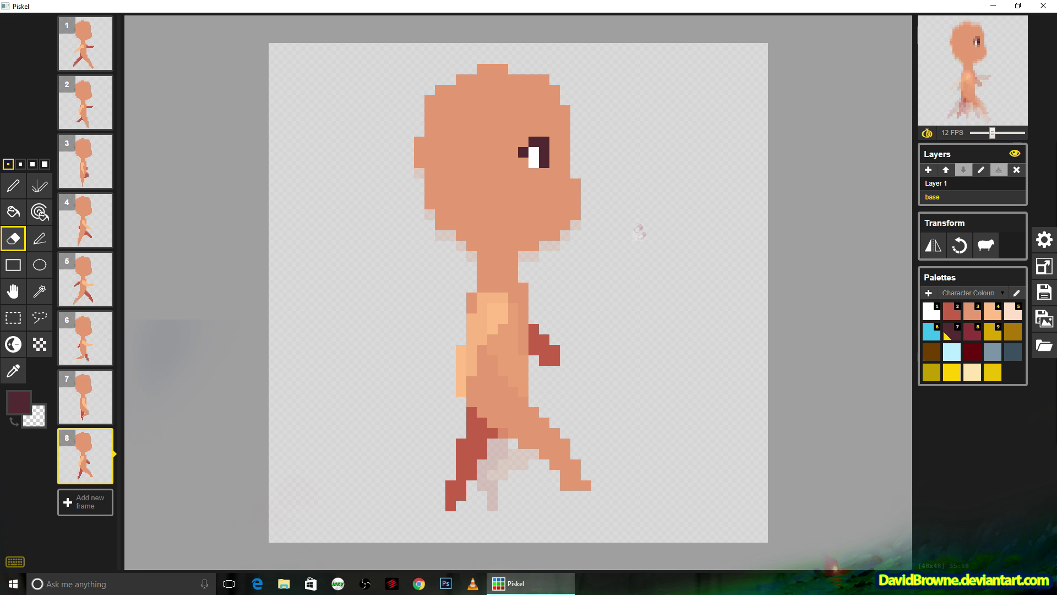
- Turn off onion skinning and add a brick-red pixel below the lash behind the white of the eye on Layer 1 in every frame
click(13, 186)
click(972, 335)
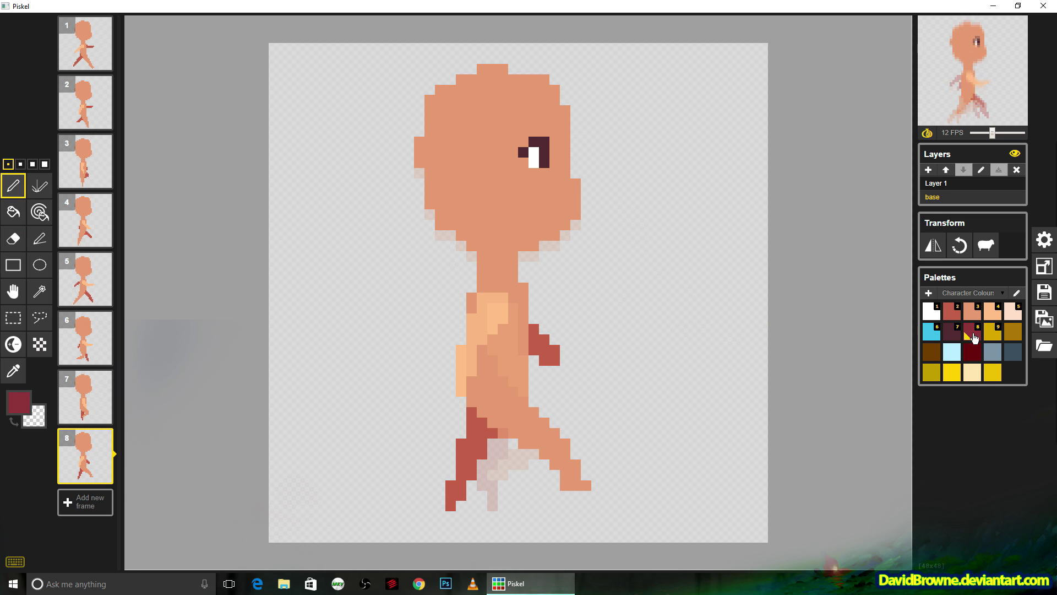
click(953, 319)
click(944, 183)
key(Up)
key(Up)
key(Up)
key(Up)
key(Up)
key(Up)
key(Up)
click(576, 225)
key(3)
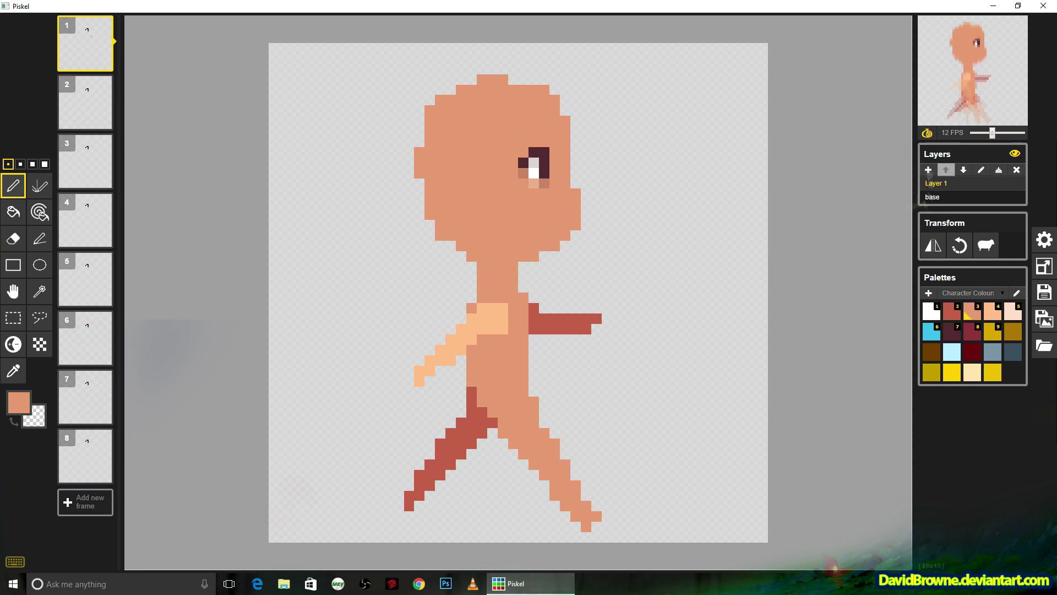
key(alt+o)
key(2)
click(565, 236)
click(554, 245)
key(Down)
key(Down)
key(Down)
key(Down)
key(Down)
key(Down)
key(Down)
- Shade the underside of the jaw and the upper neck in brick red on the base layer in every frame
key(alt+Down)
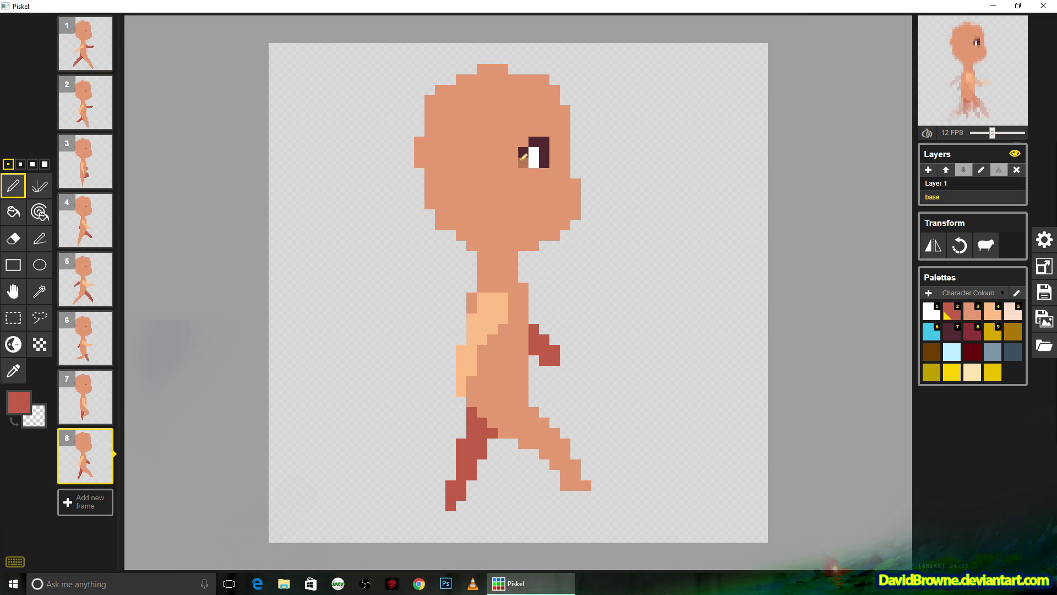
mouse_move(575, 214)
mouse_down()
mouse_move(559, 235)
mouse_move(445, 223)
mouse_move(513, 267)
mouse_up()
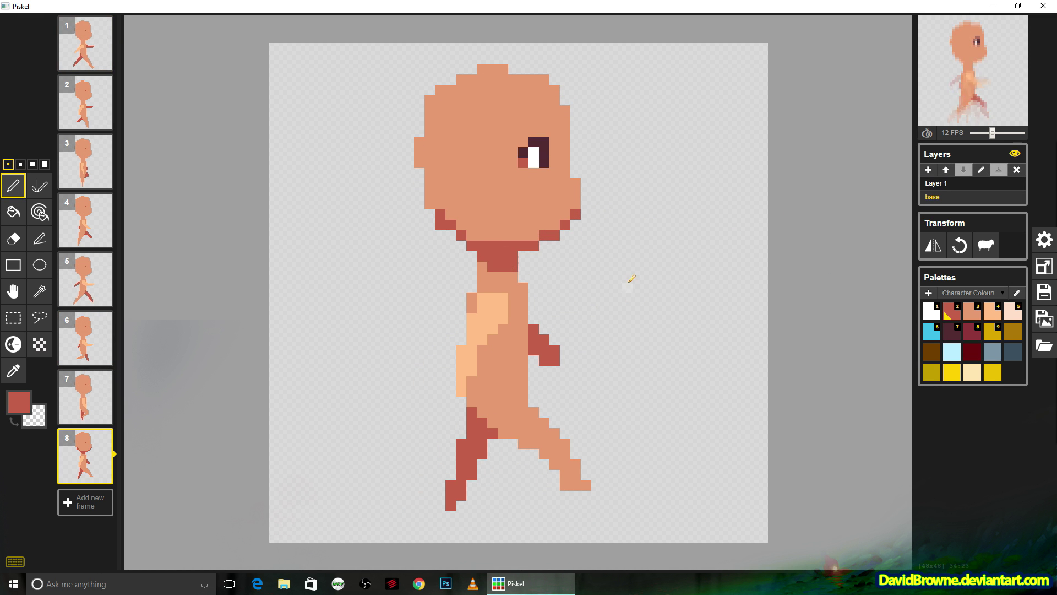
key(Up)
mouse_move(575, 225)
mouse_down()
mouse_move(531, 250)
mouse_move(479, 255)
mouse_move(441, 225)
mouse_up()
key(Down)
key(Up)
mouse_move(513, 266)
mouse_down()
mouse_move(492, 277)
mouse_move(508, 282)
mouse_move(565, 245)
mouse_up()
key(Up)
mouse_move(461, 256)
mouse_down()
mouse_move(501, 265)
mouse_move(485, 256)
mouse_move(534, 253)
mouse_move(565, 235)
mouse_up()
key(Up)
key(Up)
mouse_move(440, 214)
mouse_down()
mouse_move(505, 266)
mouse_move(462, 231)
mouse_move(554, 234)
mouse_move(489, 253)
mouse_move(510, 261)
mouse_move(441, 231)
mouse_move(471, 253)
mouse_move(548, 244)
mouse_move(490, 263)
mouse_move(506, 274)
mouse_move(441, 245)
mouse_move(547, 254)
mouse_move(497, 274)
mouse_move(505, 282)
mouse_move(458, 234)
mouse_move(473, 250)
mouse_move(534, 250)
mouse_move(506, 278)
mouse_up()
key(Up)
key(Up)
key(Up)
- Add brick-red shadows on the torso beneath the near arm and along the shaded edge of the near leg in every frame
mouse_move(494, 339)
mouse_down()
mouse_move(472, 361)
mouse_move(472, 402)
mouse_up()
key(Down)
key(Down)
mouse_move(503, 340)
mouse_down()
mouse_move(493, 394)
mouse_move(502, 419)
mouse_up()
key(Down)
drag(496, 330, 523, 380)
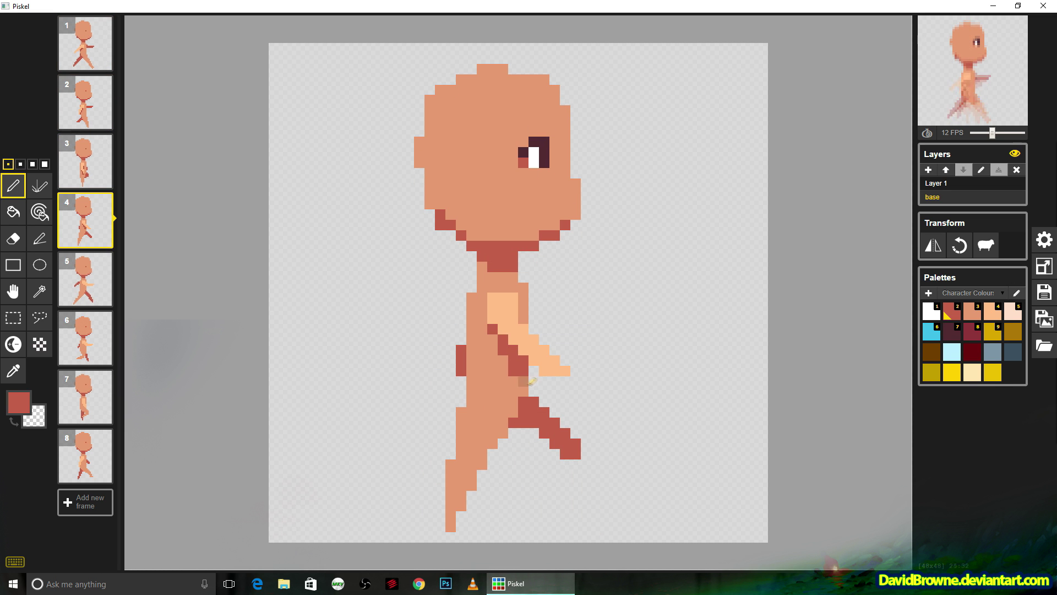
key(Down)
key(Up)
alt+click(492, 328)
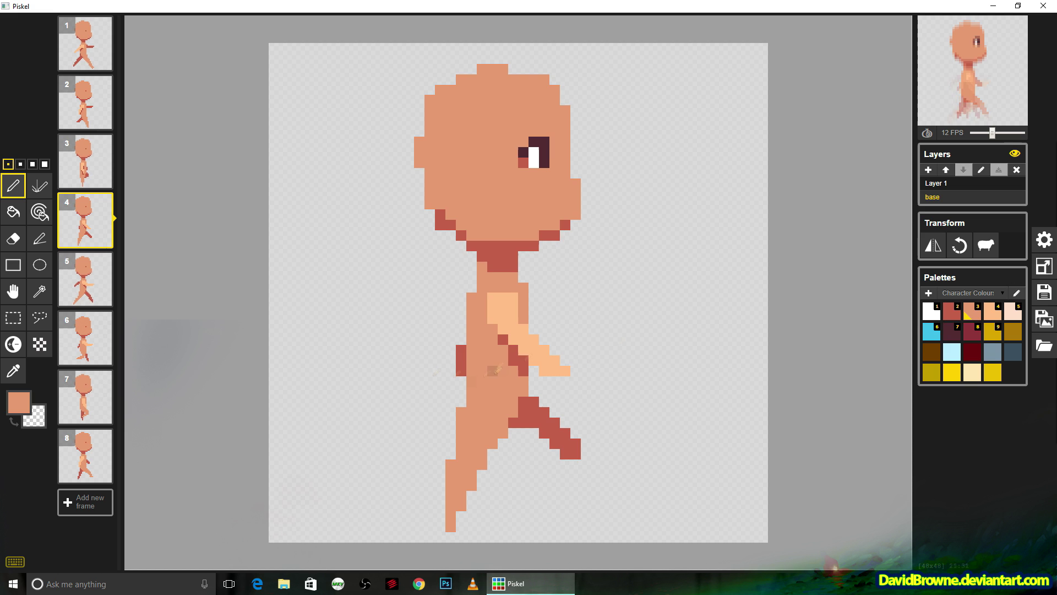
key(Up)
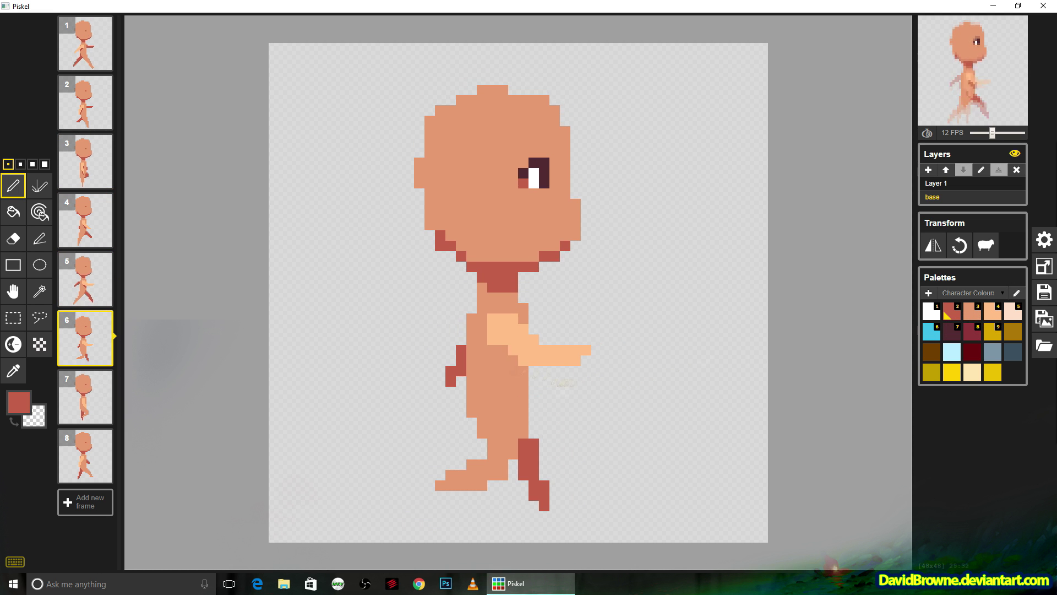
key(Down)
key(Down)
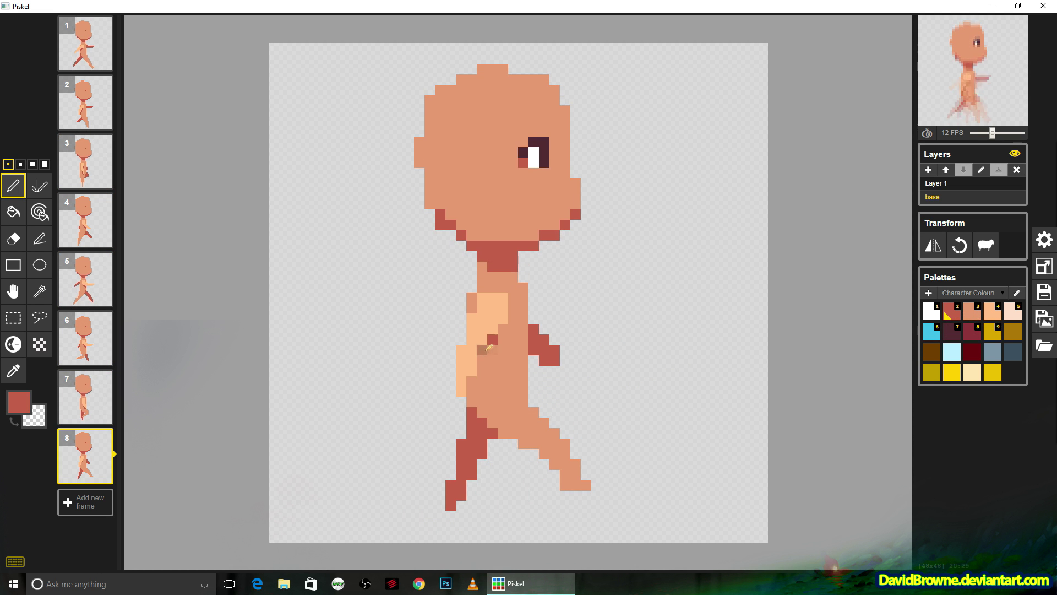
- Mix and sample a darker orange skin tone, and blend it along the red shadows on the body, neck and jaw in frame 8
click(13, 344)
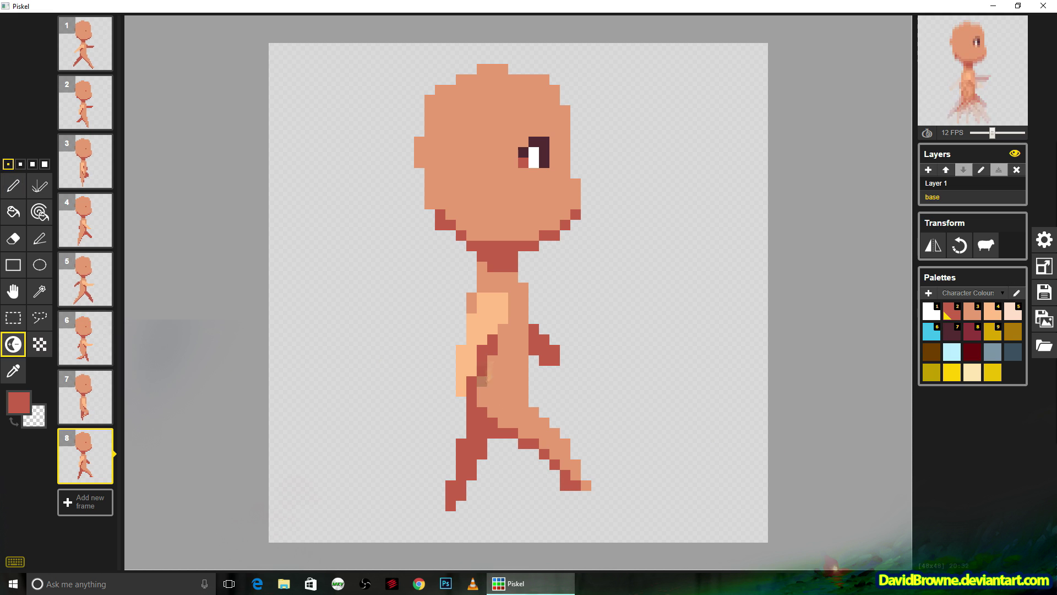
click(13, 371)
click(493, 360)
key(p)
drag(482, 381, 483, 397)
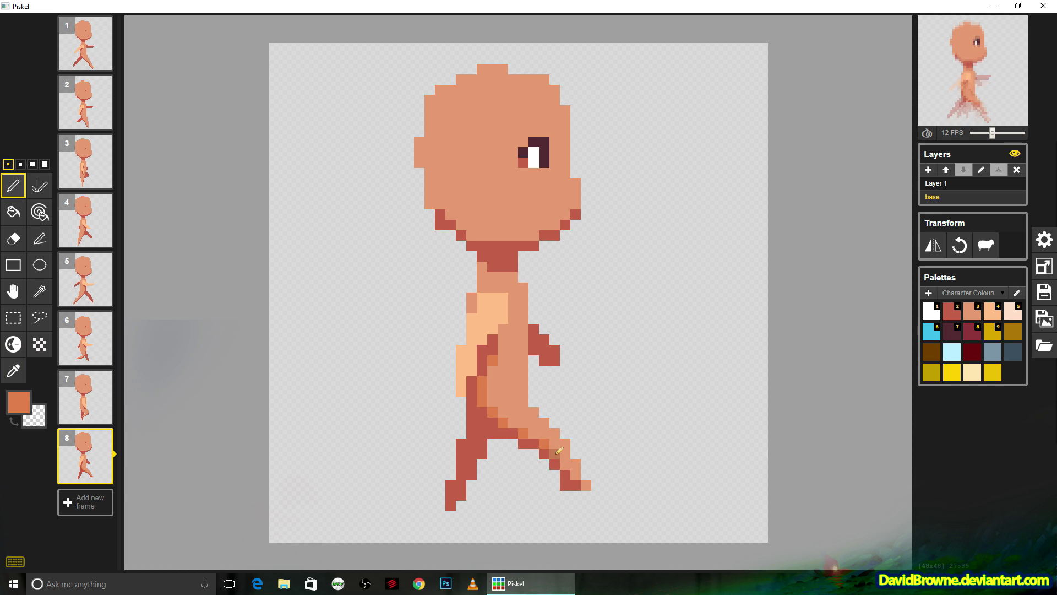
click(508, 276)
click(534, 236)
click(565, 214)
click(554, 225)
click(477, 234)
- Blend the darker orange tone along the red shadows of the jaw, neck, torso and near leg in the remaining frames
key(Up)
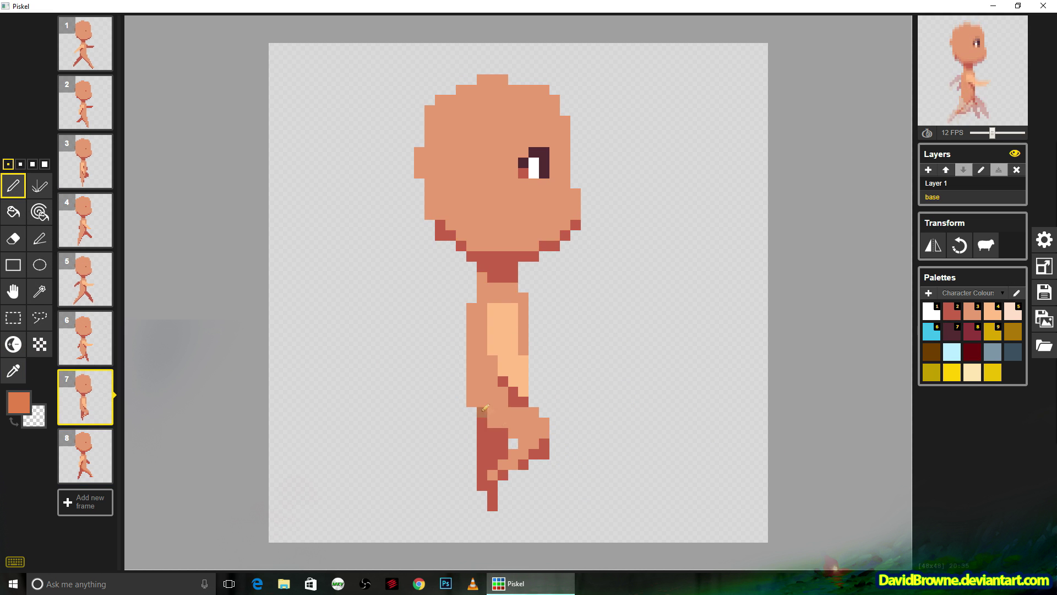
drag(482, 412, 492, 423)
drag(513, 464, 544, 422)
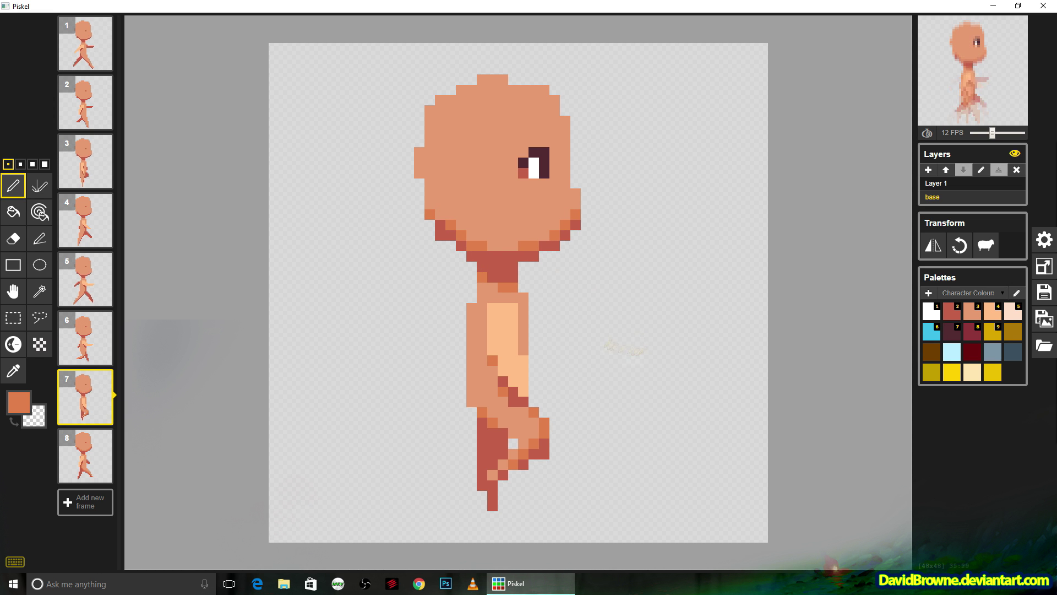
key(Up)
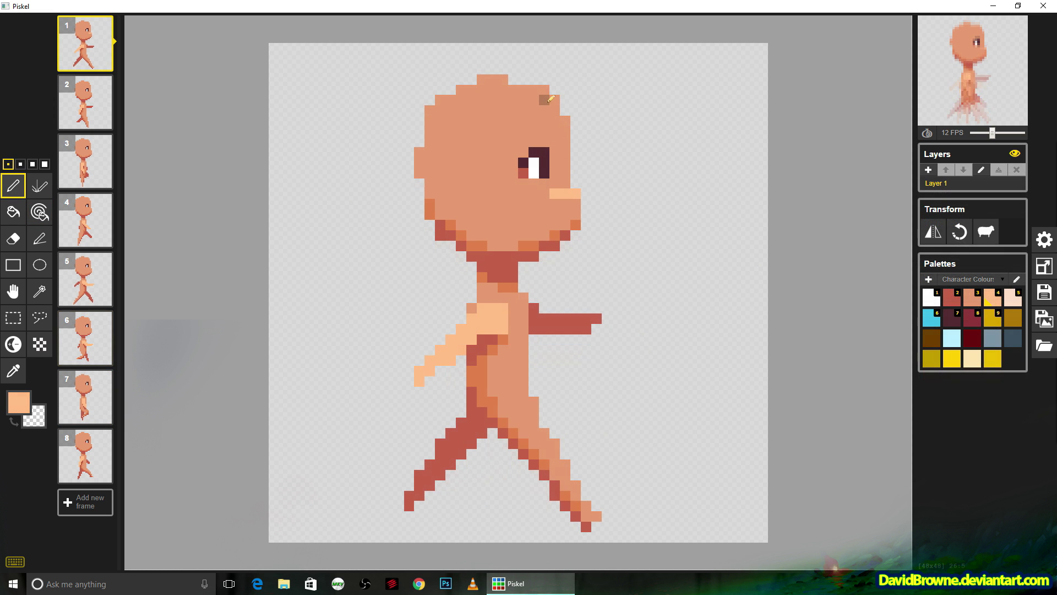
- Paint a light peach highlight over the crown of the head and the nose in frame 1, using a new layer
mouse_move(539, 91)
mouse_down()
mouse_move(503, 119)
mouse_move(458, 101)
mouse_move(513, 88)
mouse_move(504, 79)
mouse_move(509, 93)
mouse_move(468, 117)
mouse_up()
mouse_move(561, 118)
mouse_down()
mouse_move(460, 133)
mouse_move(430, 110)
mouse_up()
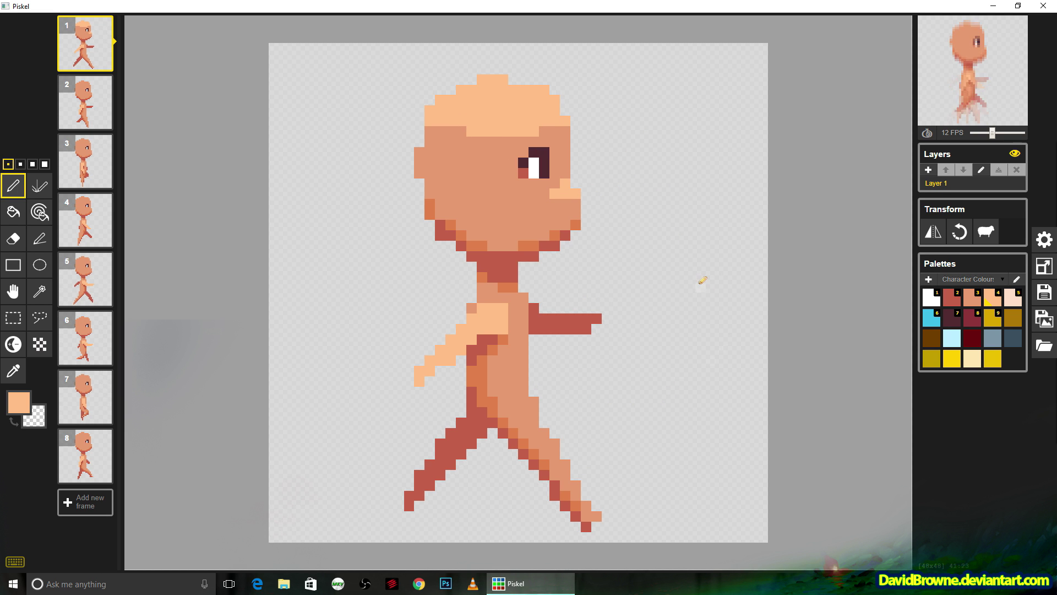
click(929, 169)
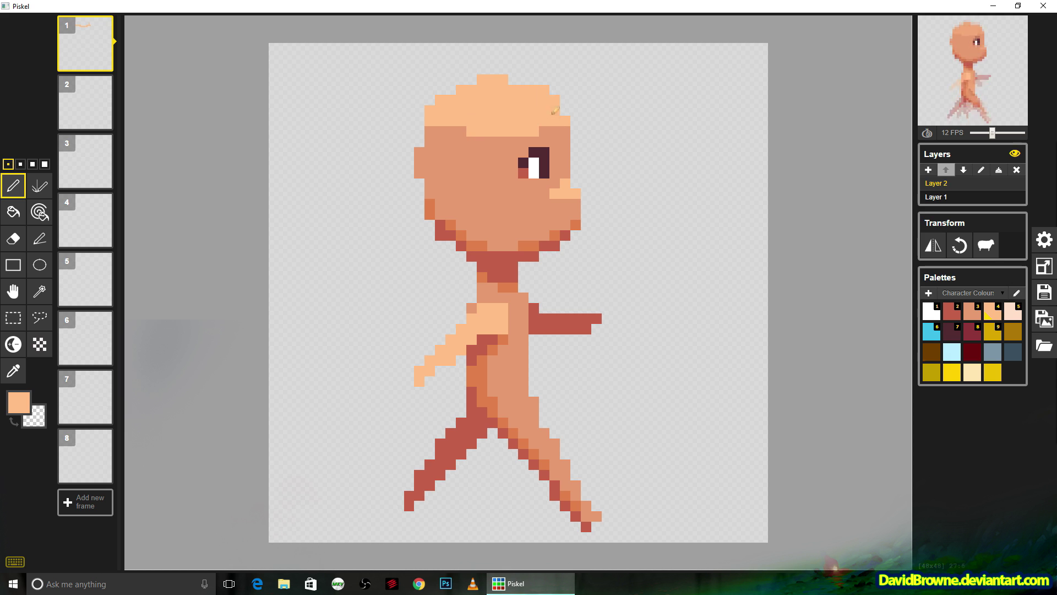
- Copy the crown and nose highlight from frame 1 into all other frames, shifting it to match the head's height
click(14, 317)
drag(627, 66, 367, 246)
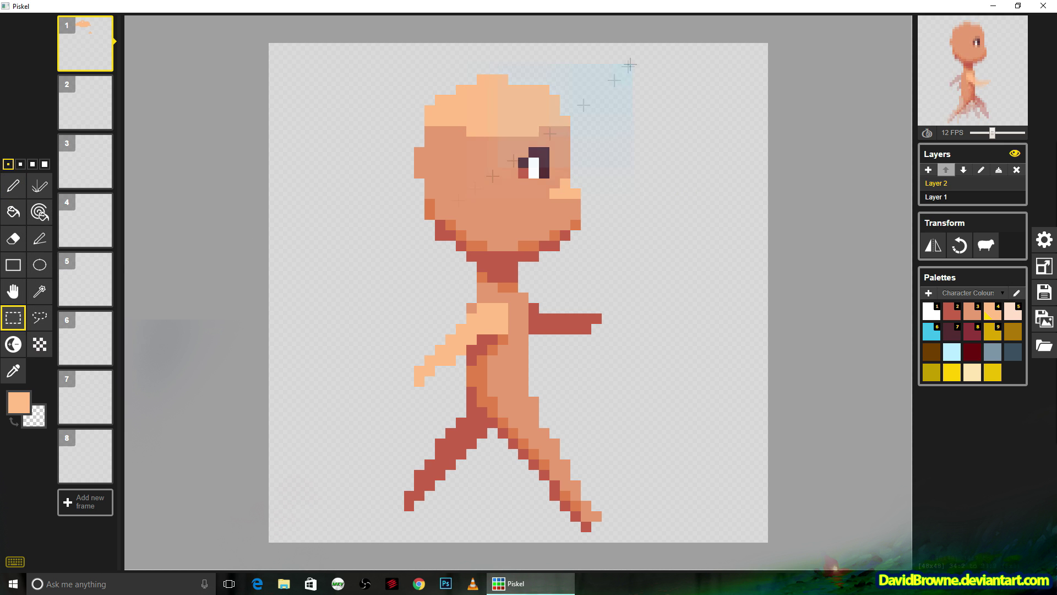
key(Down)
drag(580, 154, 581, 164)
key(ctrl+v)
click(13, 185)
click(13, 318)
drag(615, 68, 368, 235)
key(ctrl+c)
key(Down)
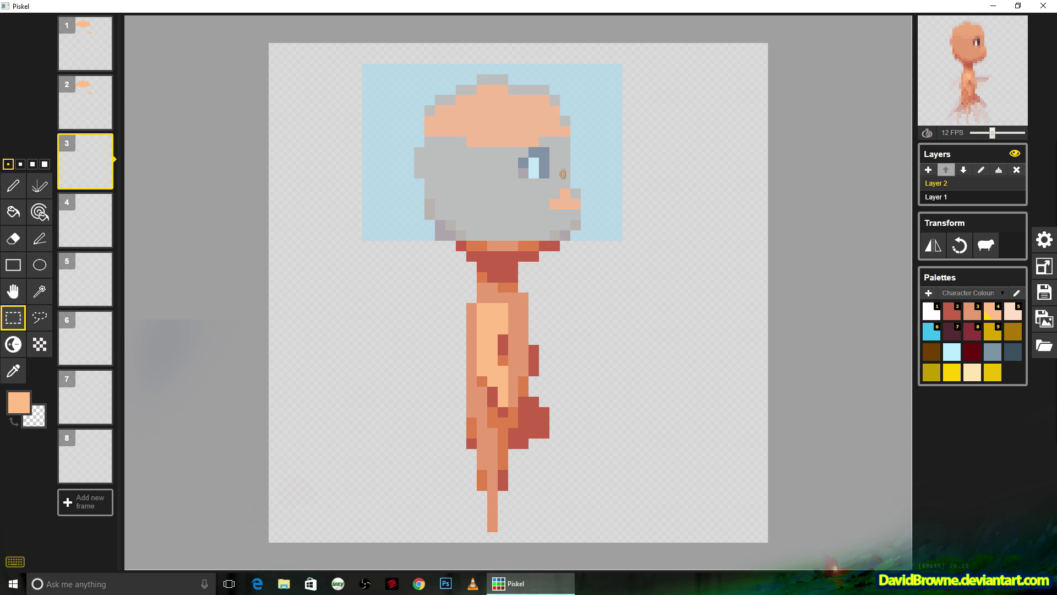
key(ctrl+v)
key(Down)
drag(573, 181, 568, 149)
key(ctrl+v)
key(Down)
key(ctrl+v)
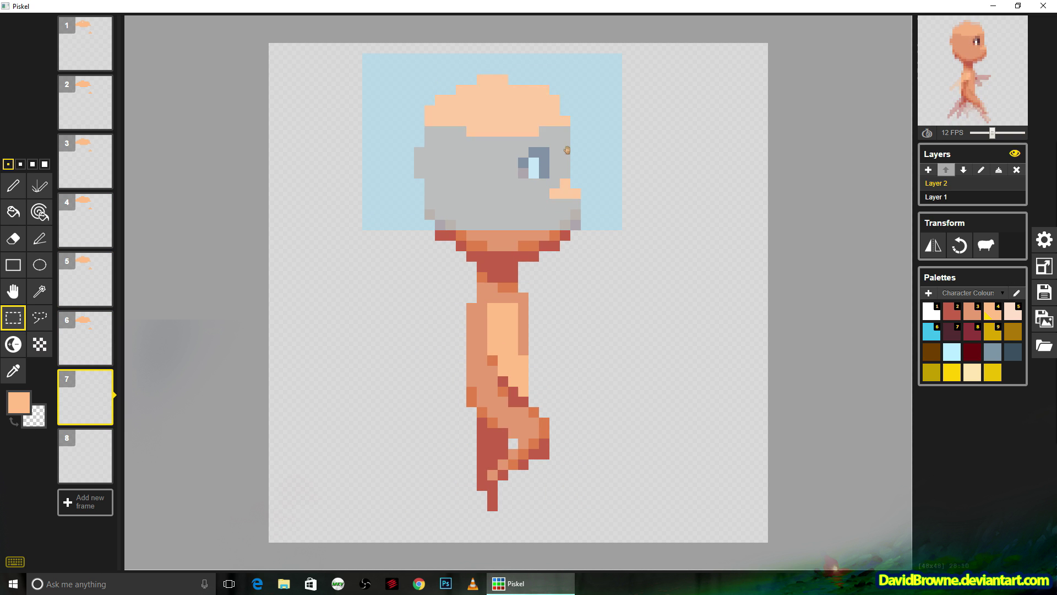
key(Down)
key(ctrl+v)
- Merge the highlight layer down and add an intermediate orange-peach tone to the colour palette
click(13, 344)
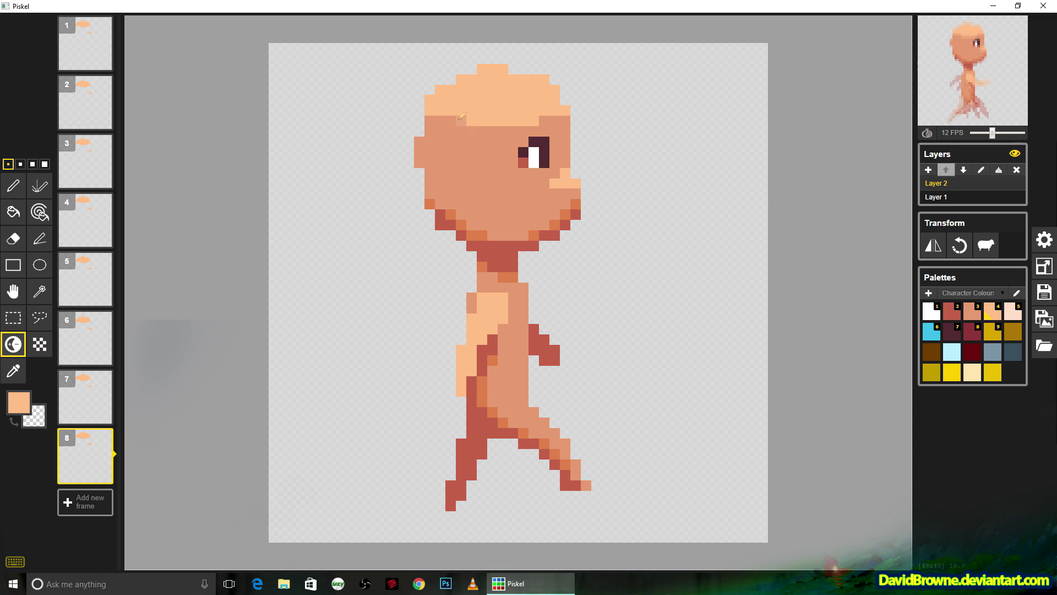
click(998, 170)
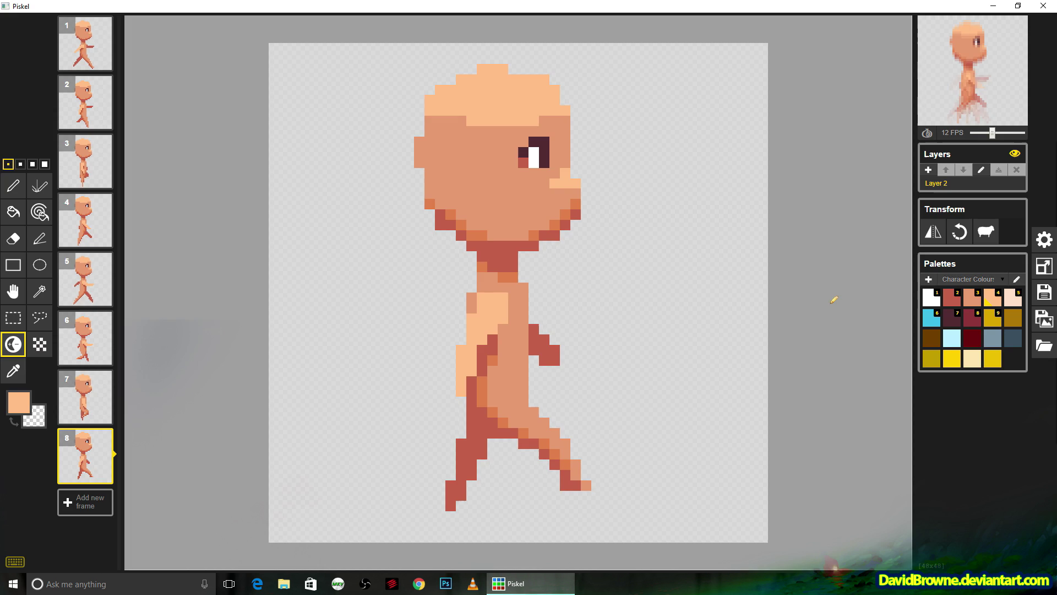
click(1016, 279)
click(505, 199)
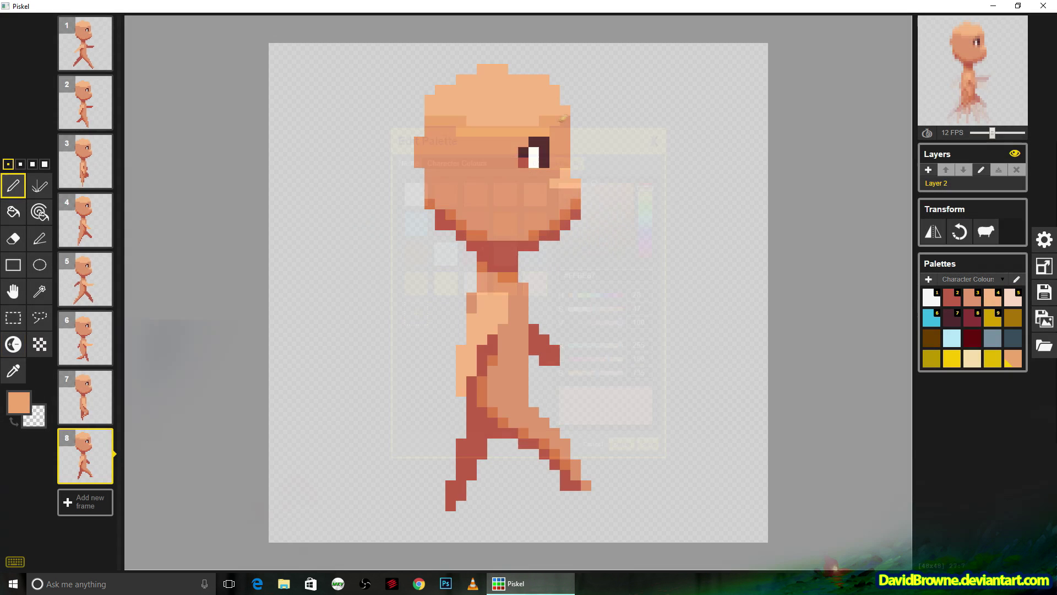
- Blend the intermediate tone along the lower edge of the crown highlight in every frame
key(Up)
key(Up)
key(Up)
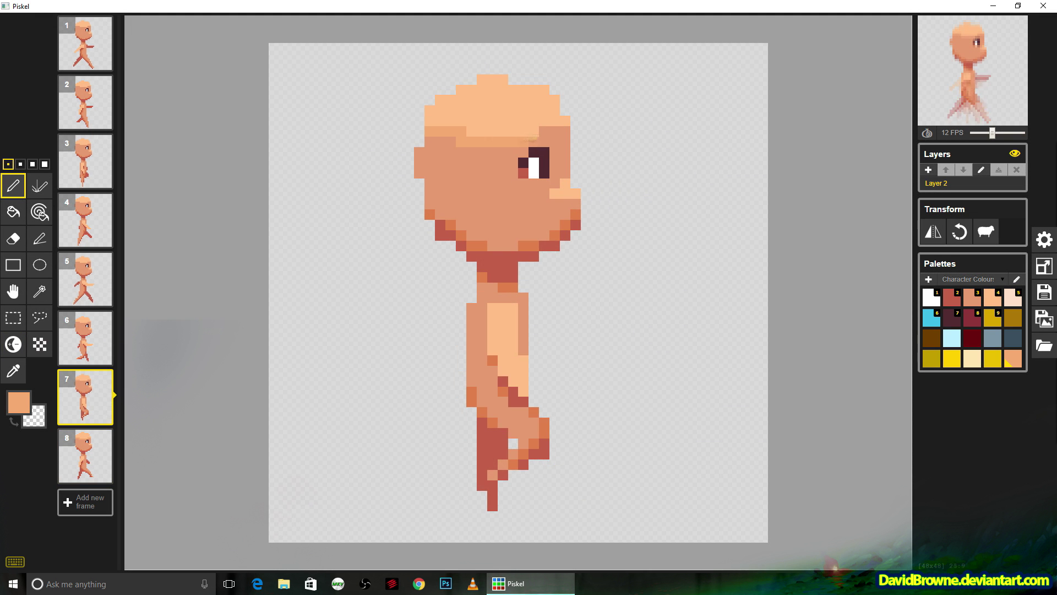
key(Up)
key(Up)
key(Up)
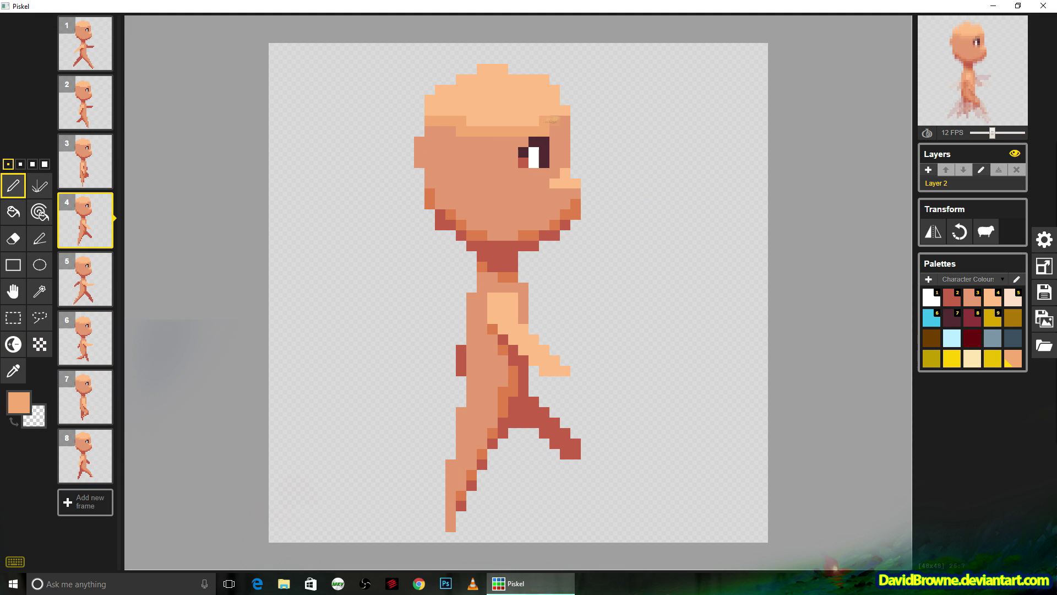
key(Up)
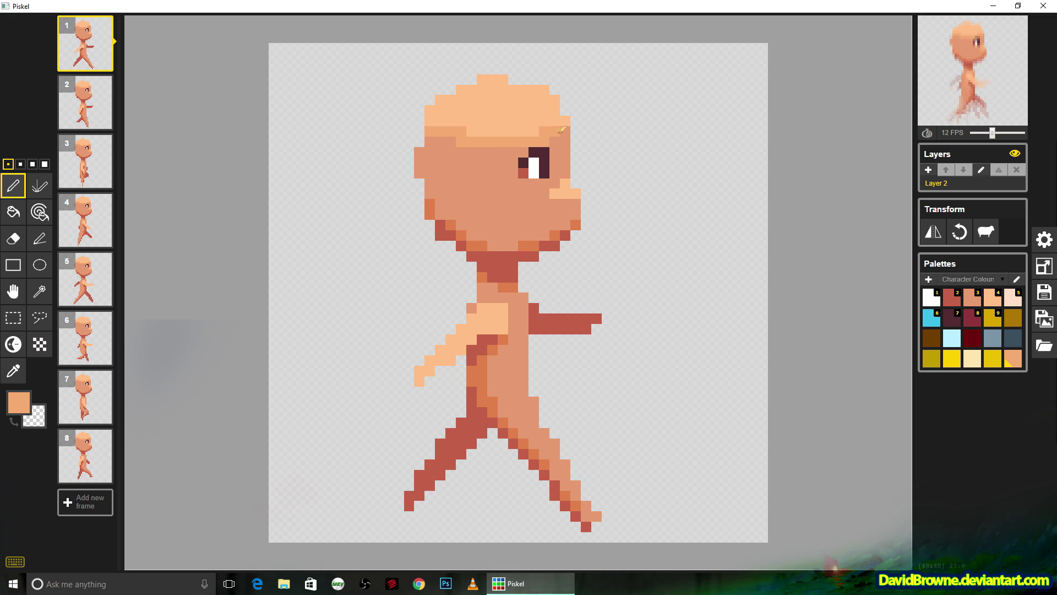
- Shade the lower edge of the near arm with the intermediate orange-peach tone in every frame
key(Down)
key(Down)
key(Down)
key(Down)
key(Down)
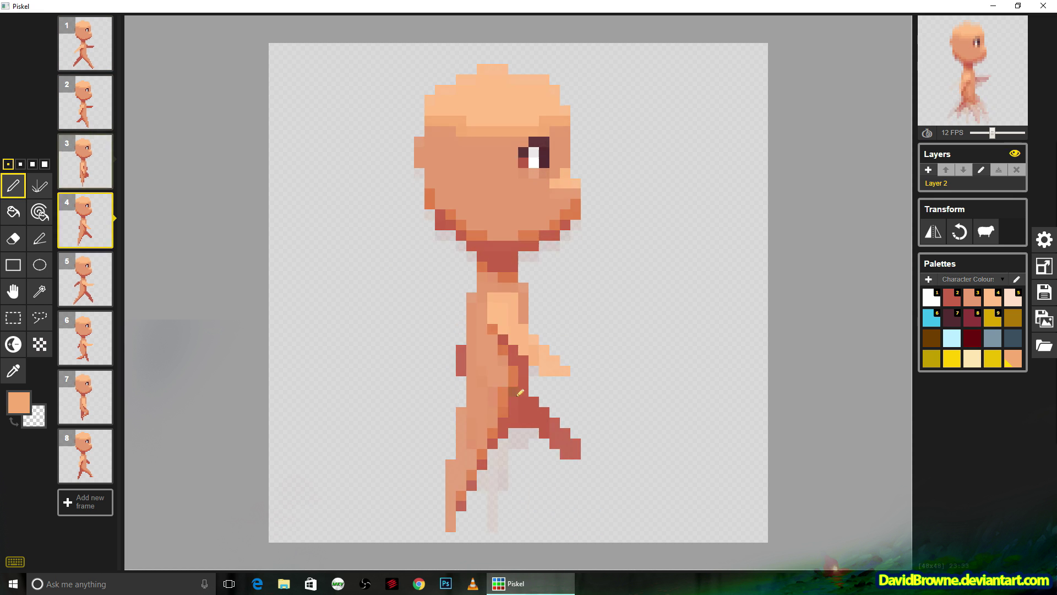
key(Down)
key(Down)
key(Down)
key(Down)
key(Down)
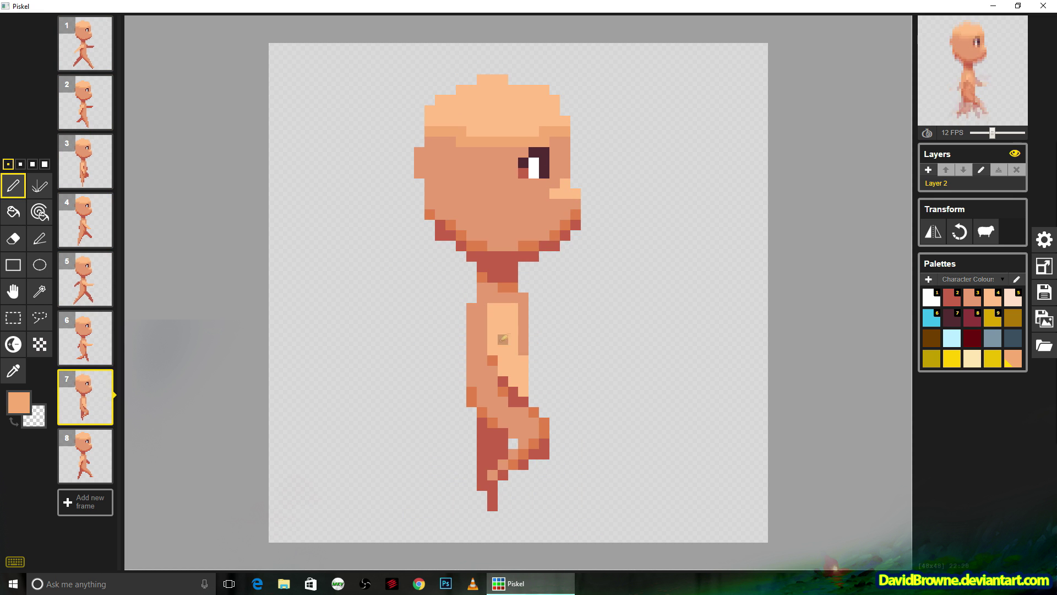
key(Down)
key(Down)
key(Down)
key(Down)
key(Down)
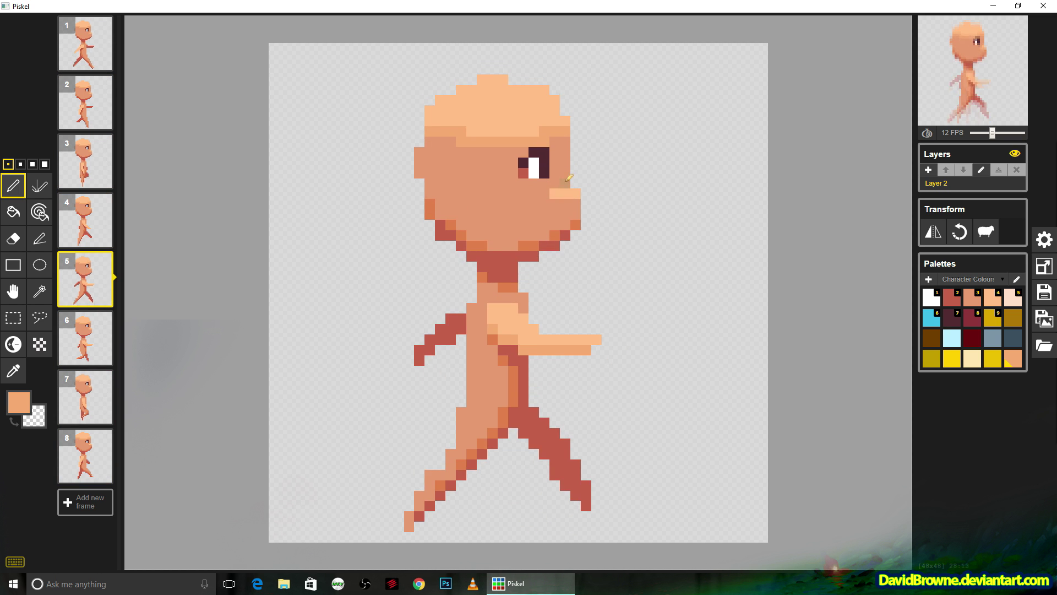
- Soften the nose highlight with intermediate-tone pixels in every frame
key(Up)
key(Up)
key(Up)
key(Up)
key(Up)
key(Up)
key(Up)
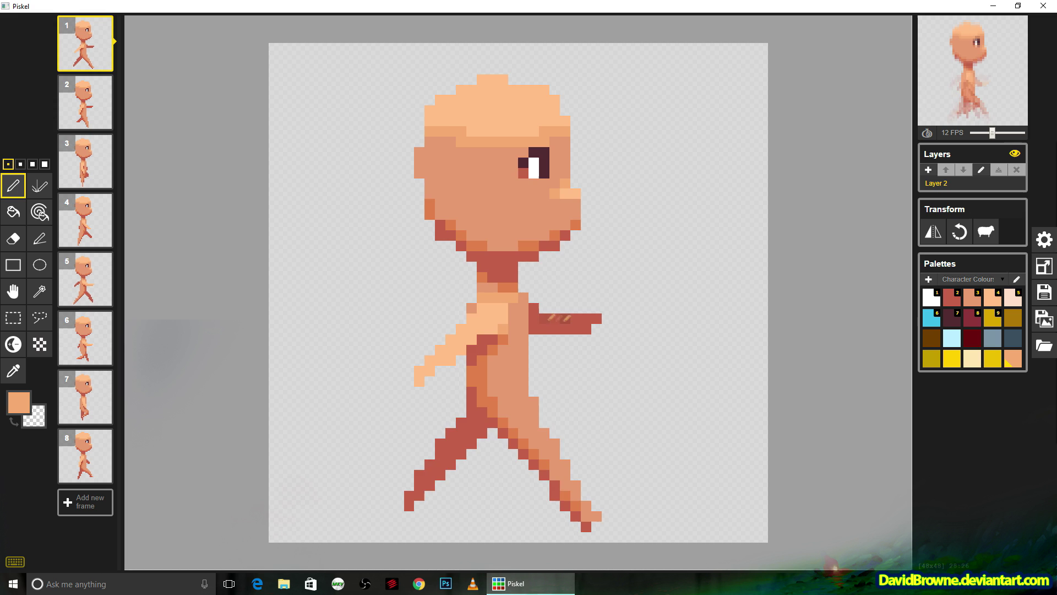
- Add the intermediate tone across the top of the shoulder and chest below the neck in every frame
key(Down)
key(Down)
key(Down)
key(Down)
key(Down)
key(Down)
key(Down)
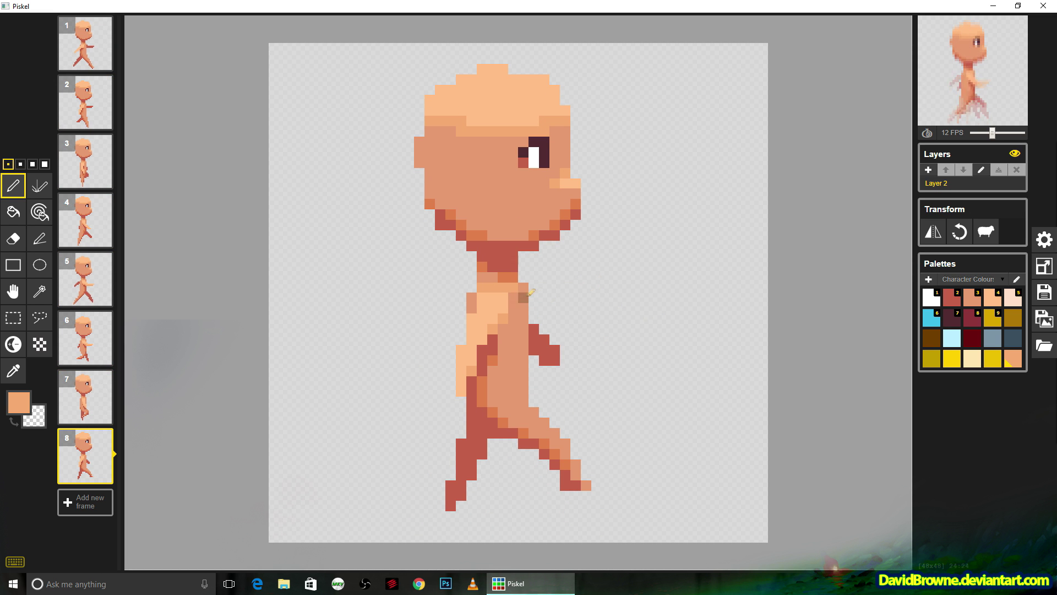
key(Up)
key(Up)
key(Up)
key(Up)
key(Up)
key(Up)
key(Up)
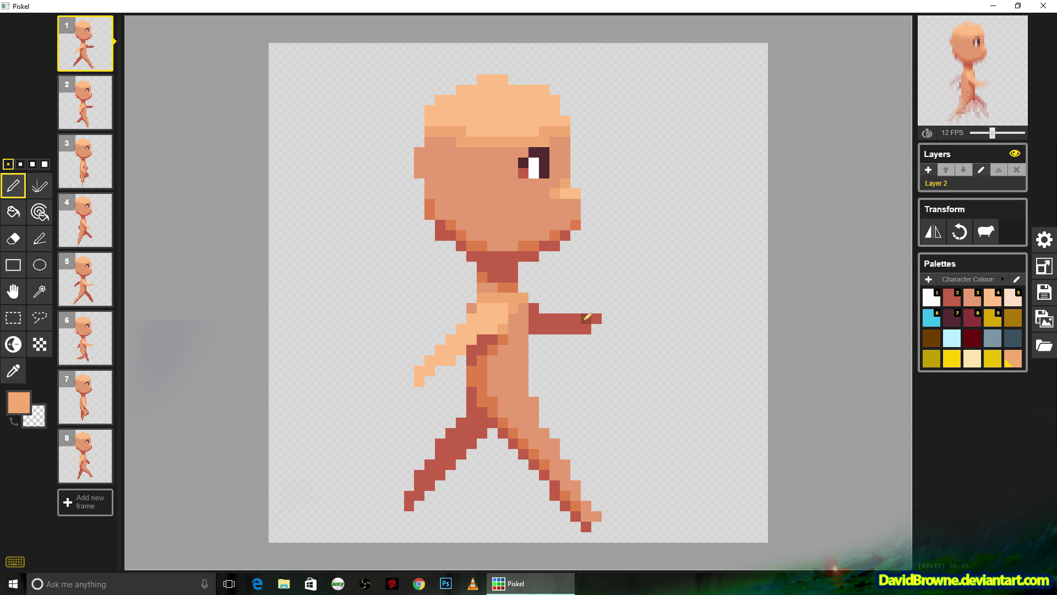
- Outline the whole figure in dark maroon on a new layer in frame 1
click(952, 319)
click(929, 170)
mouse_move(420, 142)
mouse_down()
mouse_move(443, 88)
mouse_move(482, 70)
mouse_move(544, 76)
mouse_move(575, 118)
mouse_move(588, 217)
mouse_move(529, 266)
mouse_move(543, 304)
mouse_move(608, 315)
mouse_move(537, 347)
mouse_move(546, 401)
mouse_move(598, 503)
mouse_move(586, 533)
mouse_move(514, 456)
mouse_move(481, 446)
mouse_move(409, 514)
mouse_move(408, 473)
mouse_move(463, 404)
mouse_move(452, 369)
mouse_move(416, 382)
mouse_move(421, 357)
mouse_move(481, 266)
mouse_move(418, 202)
mouse_up()
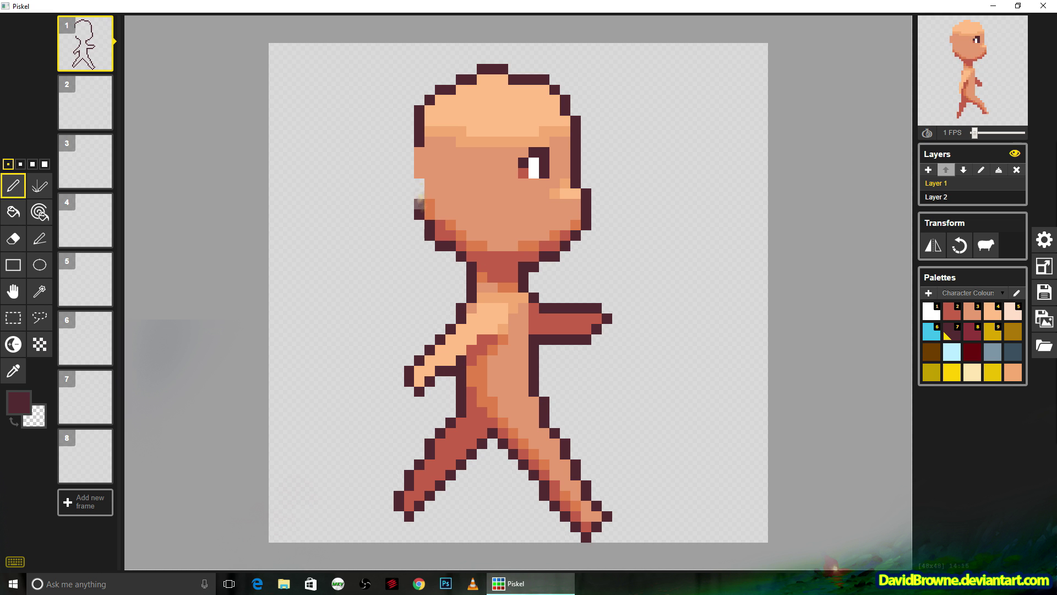
- Outline the head and neck in dark maroon in frame 2 and copy that outline
key(Down)
mouse_move(418, 157)
mouse_down()
mouse_move(457, 89)
mouse_move(551, 88)
mouse_move(591, 201)
mouse_move(542, 273)
mouse_move(471, 273)
mouse_move(411, 185)
mouse_up()
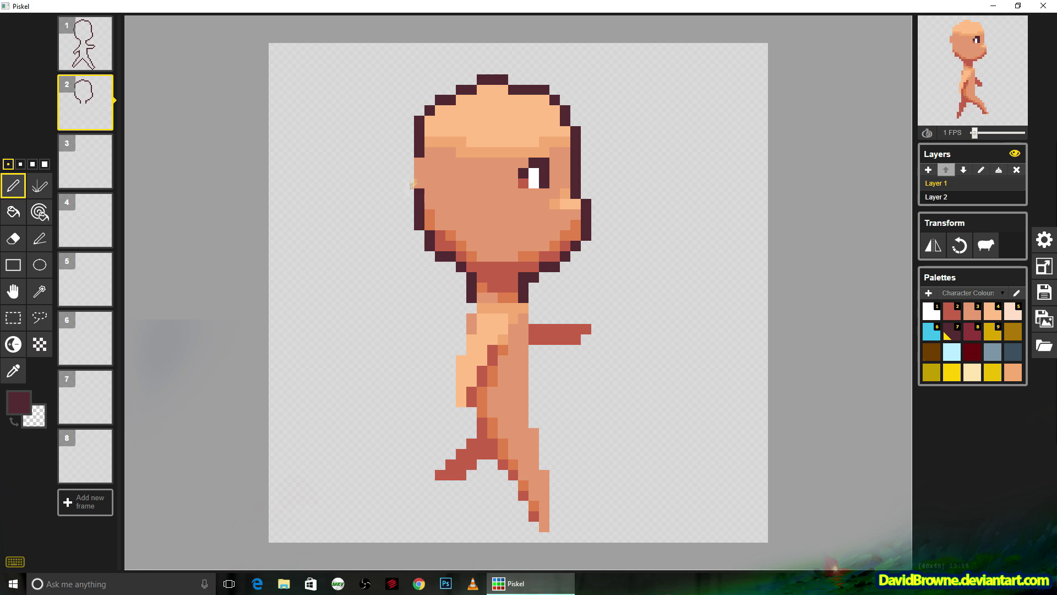
key(s)
drag(629, 72, 368, 318)
key(ctrl+c)
- Paste the head and neck outline into frames 3 to 8, shifting it to follow the head's height
key(Down)
key(ctrl+v)
drag(567, 219, 559, 197)
key(Down)
key(ctrl+v)
key(Down)
key(ctrl+v)
key(Down)
key(ctrl+v)
key(Down)
key(ctrl+v)
key(Down)
key(ctrl+v)
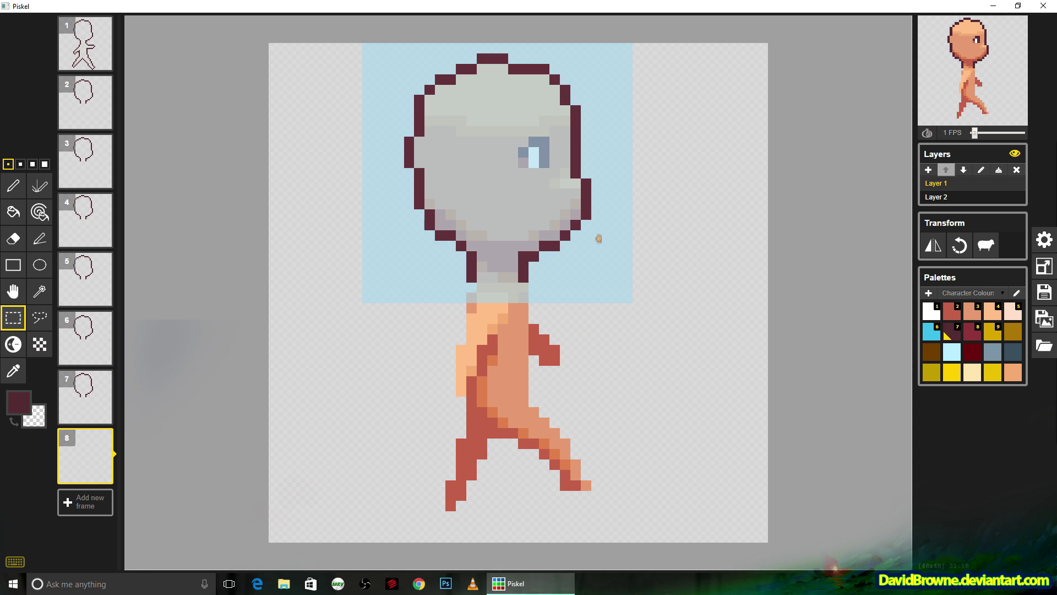
- Outline the torso, arms and legs in dark maroon with the Pen tool in frames 2 to 8
key(p)
key(Up)
key(Up)
key(Up)
key(Up)
key(Up)
key(Up)
mouse_move(467, 297)
mouse_down()
mouse_move(438, 391)
mouse_move(449, 381)
mouse_move(470, 417)
mouse_move(442, 461)
mouse_move(461, 478)
mouse_move(515, 477)
mouse_move(522, 503)
mouse_move(552, 527)
mouse_move(534, 361)
mouse_move(576, 348)
mouse_move(551, 319)
mouse_move(590, 357)
mouse_move(462, 360)
mouse_move(482, 521)
mouse_move(508, 498)
mouse_move(519, 453)
mouse_move(504, 531)
mouse_up()
key(Down)
mouse_move(555, 445)
mouse_down()
mouse_move(536, 384)
mouse_move(535, 305)
mouse_up()
key(Down)
mouse_move(470, 284)
mouse_down()
mouse_move(438, 466)
mouse_move(438, 499)
mouse_move(457, 527)
mouse_move(492, 454)
mouse_move(537, 443)
mouse_move(570, 463)
mouse_move(577, 433)
mouse_move(537, 390)
mouse_move(567, 382)
mouse_move(559, 349)
mouse_move(533, 330)
mouse_move(440, 313)
mouse_move(412, 352)
mouse_move(441, 352)
mouse_move(462, 380)
mouse_move(452, 440)
mouse_up()
key(Down)
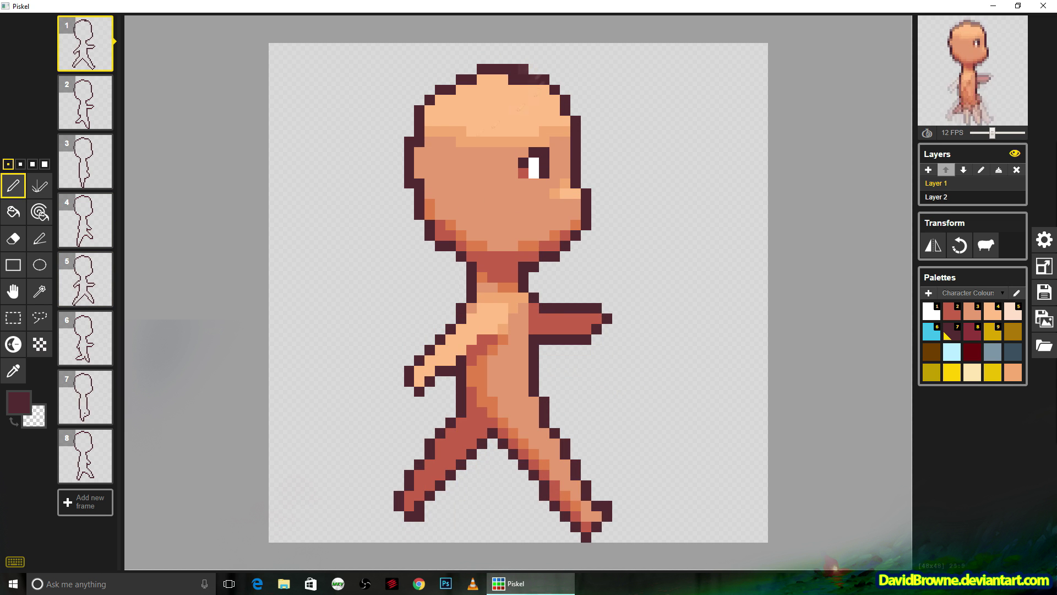
key(Down)
key(Down)
key(Down)
key(Down)
key(Down)
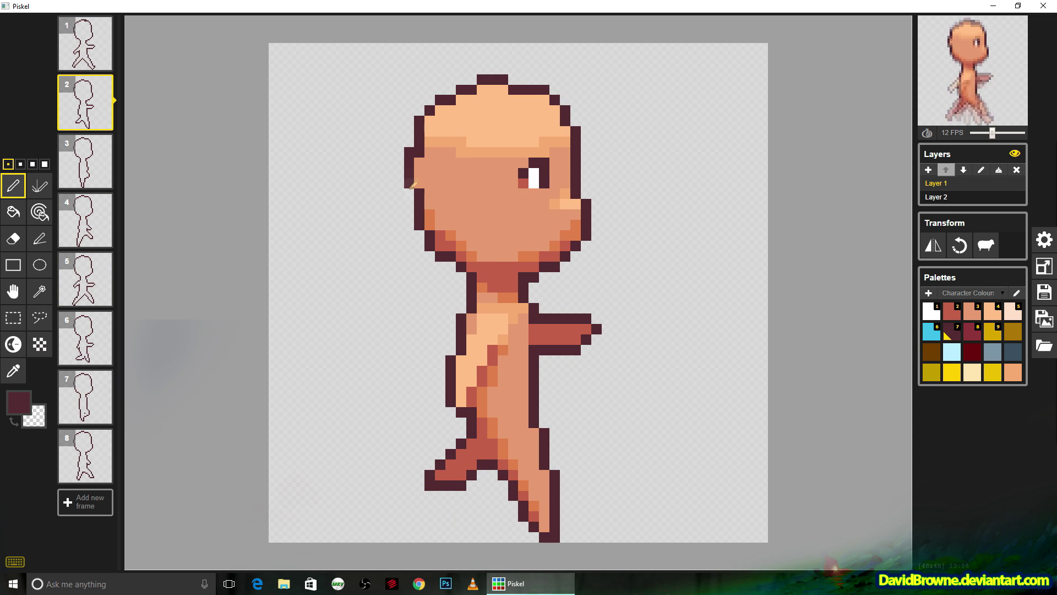
key(Down)
key(Down)
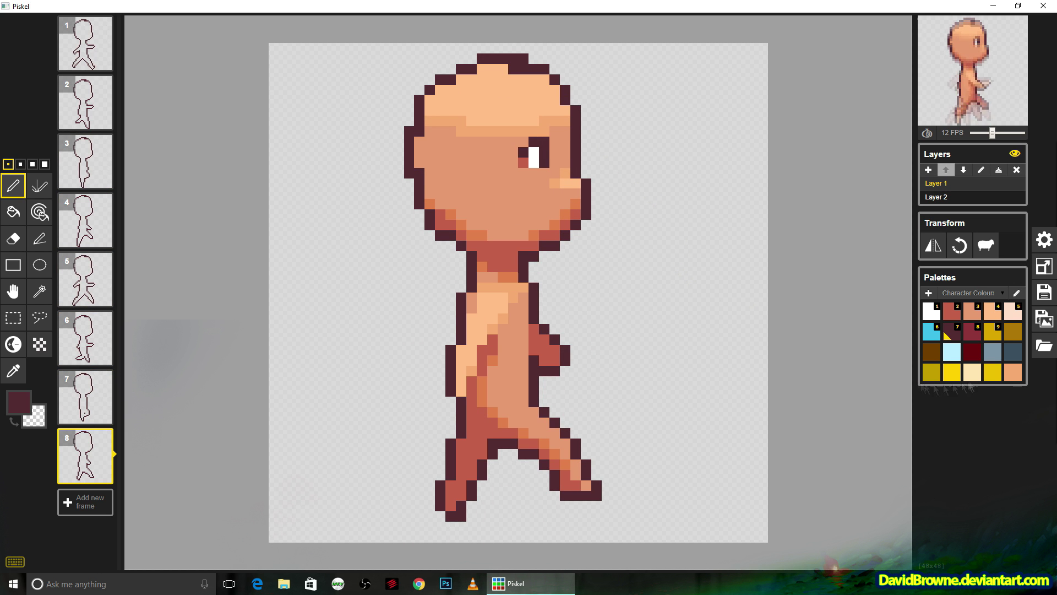
- Paint over the stray outline pixels at the crown of the head with the light skin tone in every frame
click(993, 311)
key(Up)
key(Up)
key(Up)
key(Up)
key(Up)
key(Up)
key(Up)
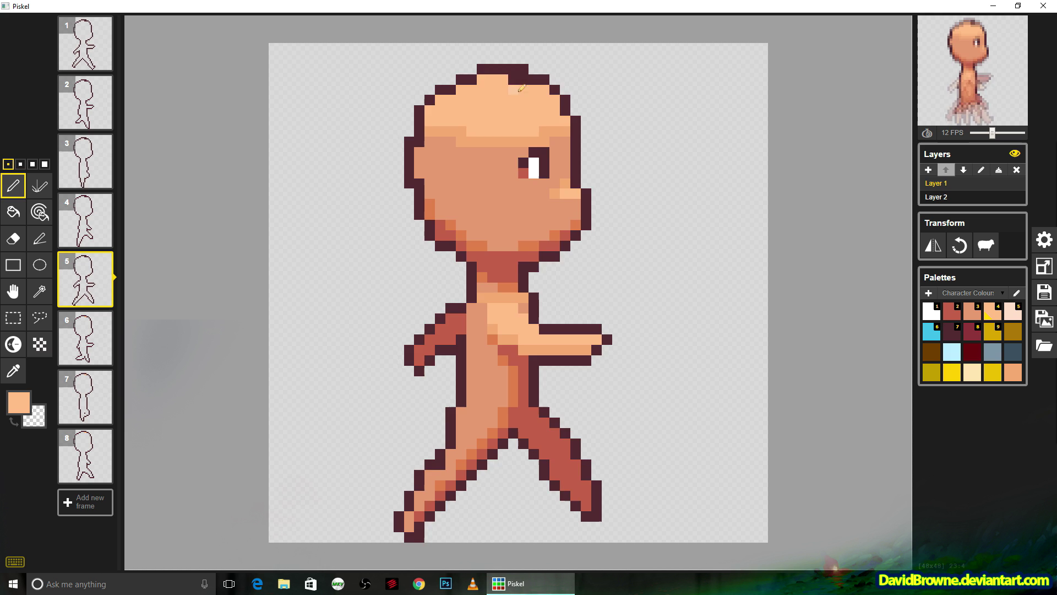
- Fill the corner pixel inside the back of the head with the mid skin tone in every frame
click(970, 314)
key(Down)
key(Down)
key(Down)
key(Down)
key(Down)
key(Down)
key(Down)
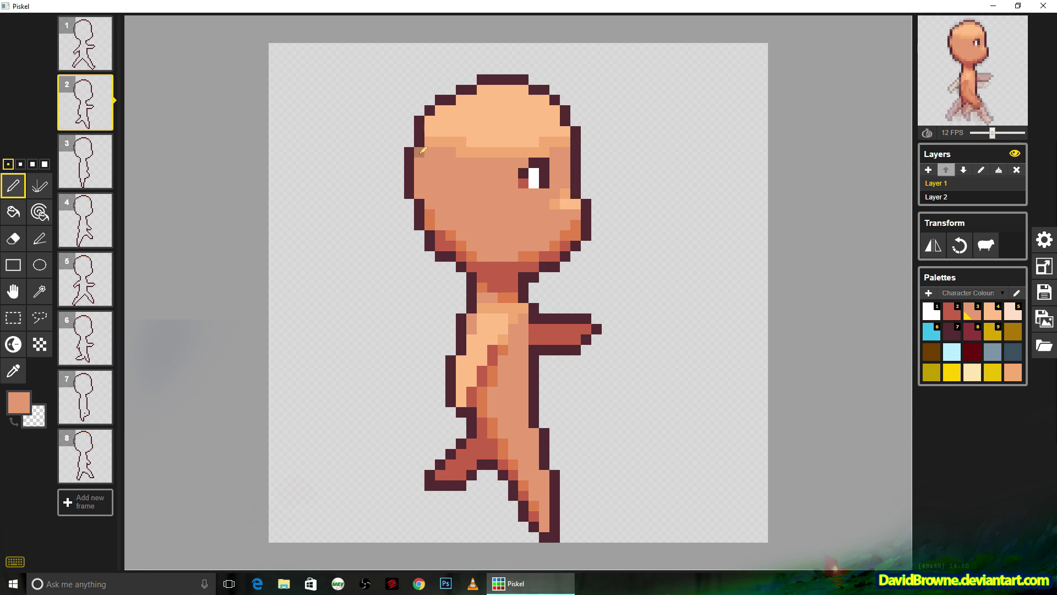
- Recolour the upward-facing outline of the head, arms and front leg in lighter crimson in frame 1
key(8)
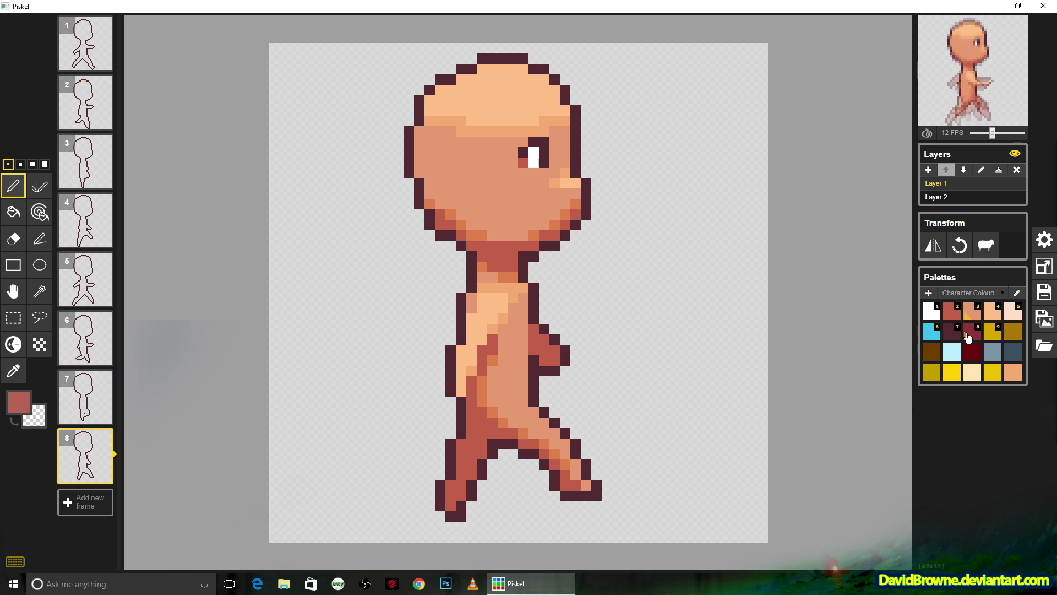
key(Up)
key(Up)
key(Up)
key(Up)
key(Up)
key(Up)
key(Up)
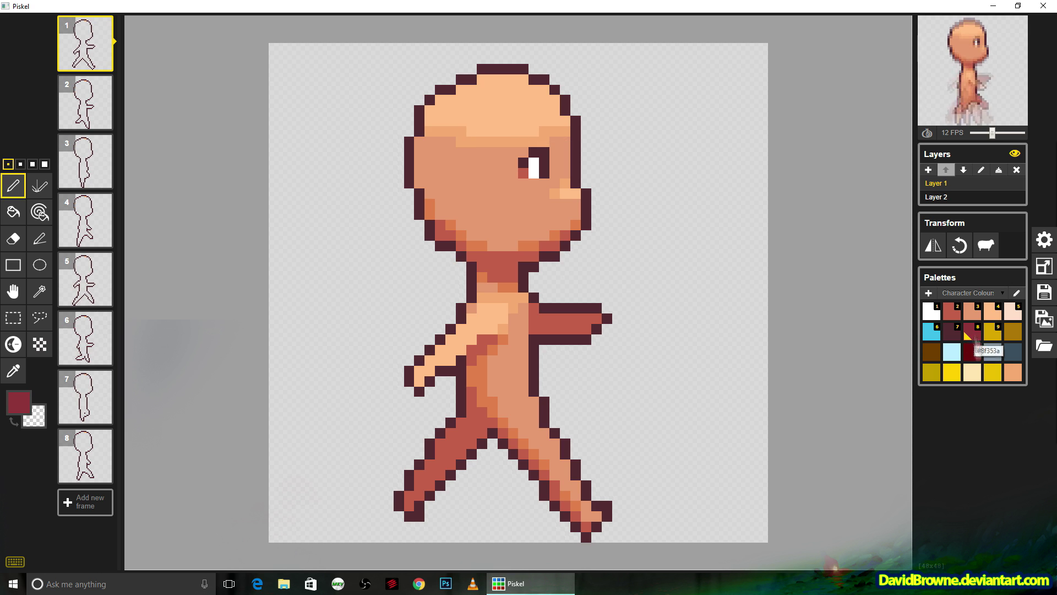
drag(534, 298, 596, 308)
mouse_move(461, 80)
mouse_down()
mouse_move(522, 65)
mouse_move(565, 111)
mouse_up()
drag(450, 90, 420, 127)
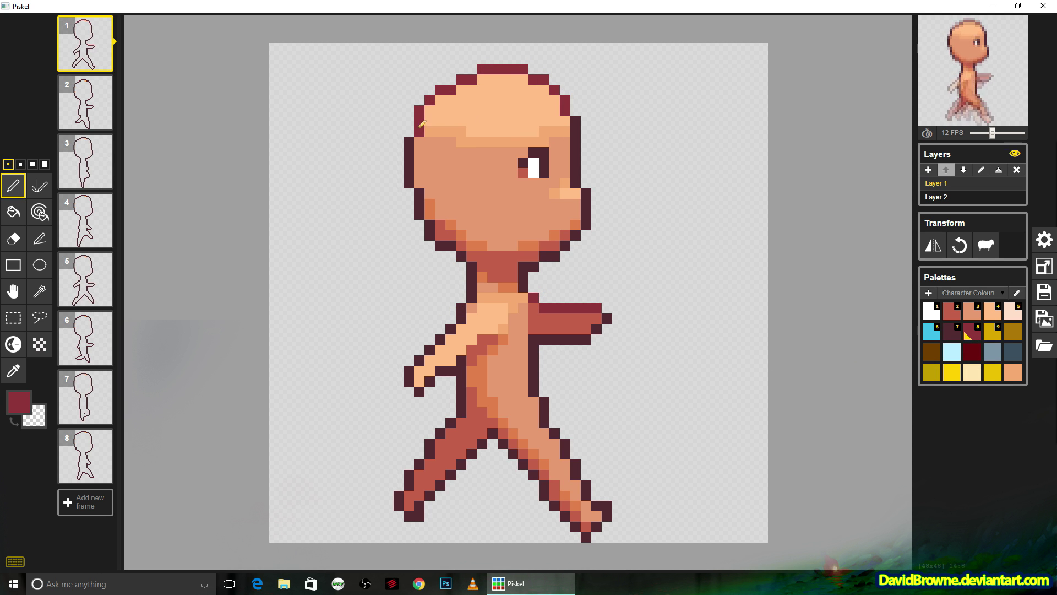
drag(547, 400, 590, 481)
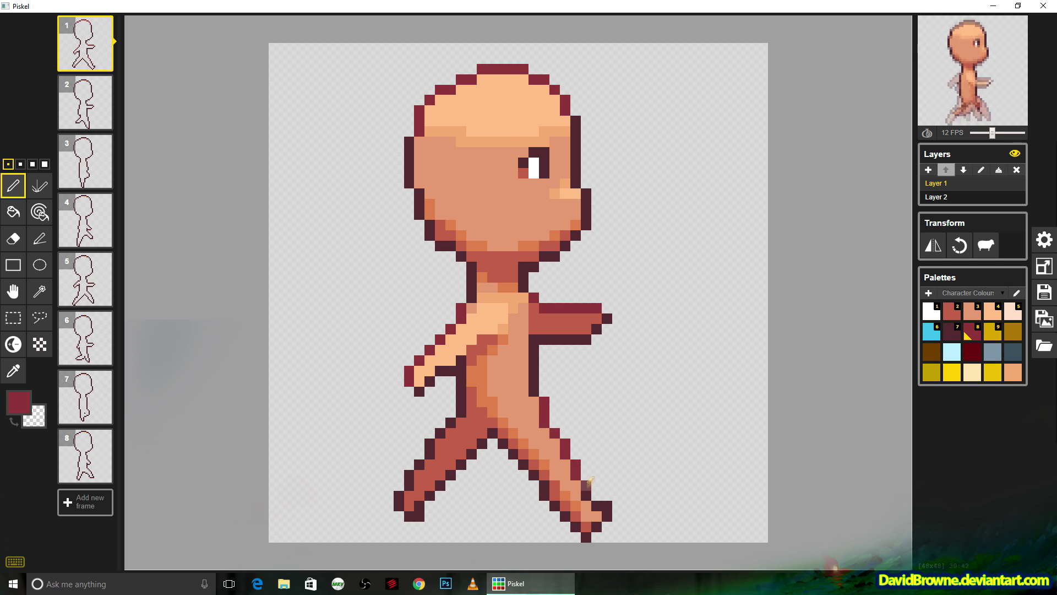
- Recolour the upper outline of both arms and both legs in crimson in frame 2
key(Down)
drag(533, 314, 586, 319)
drag(461, 318, 451, 402)
drag(544, 433, 559, 516)
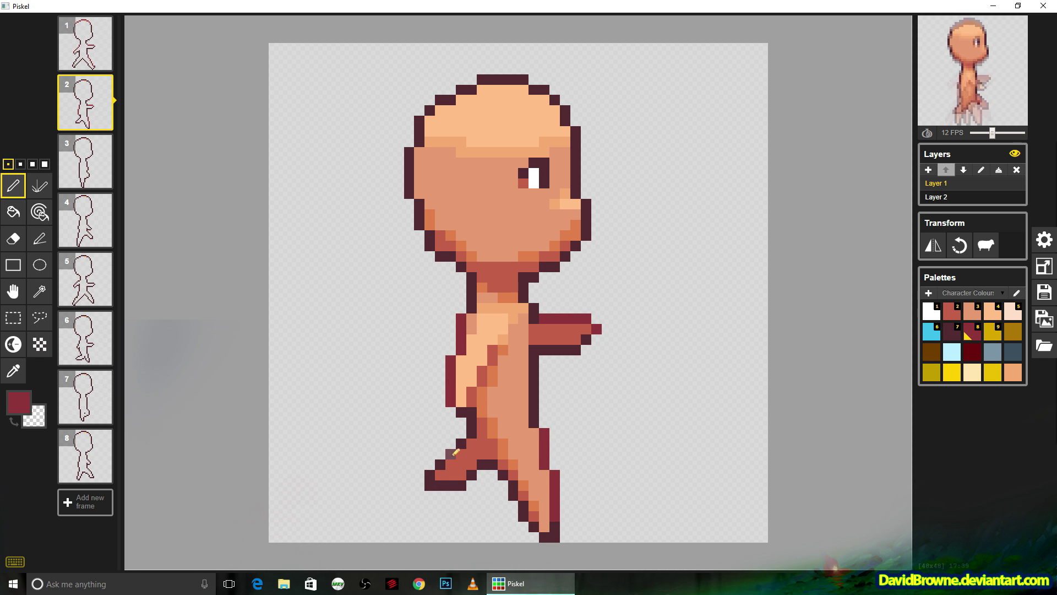
drag(461, 443, 429, 475)
- Recolour the head-top, nose and upper limb outlines in crimson across the remaining frames
key(Up)
key(Down)
key(Down)
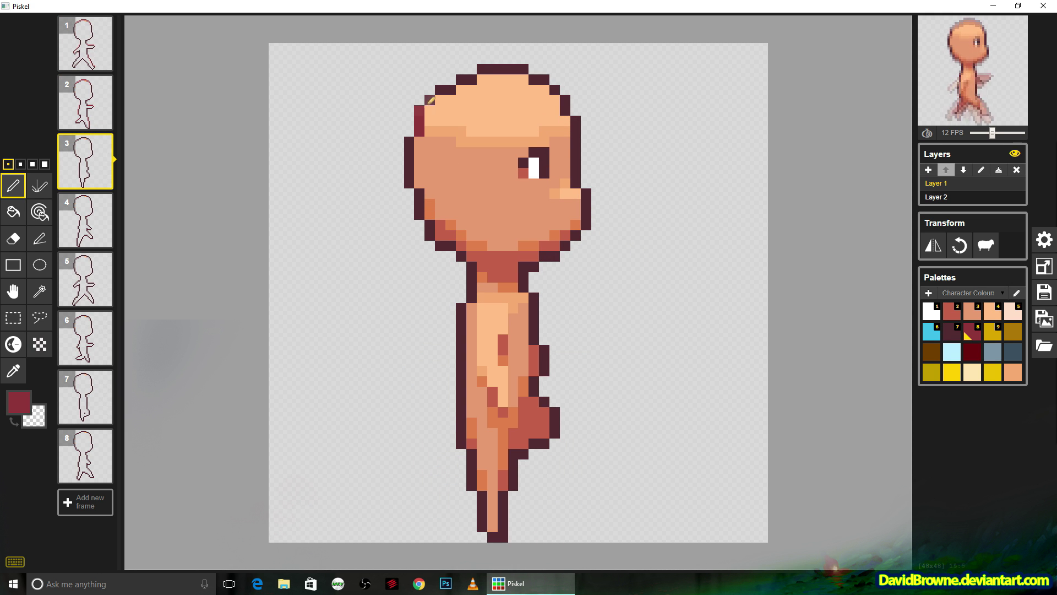
key(Up)
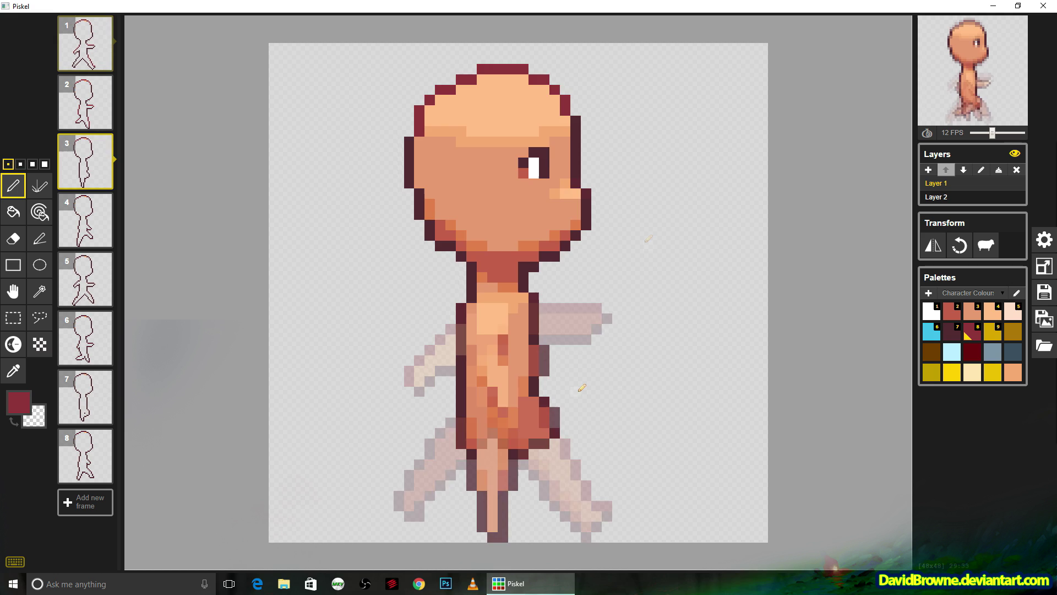
key(Up)
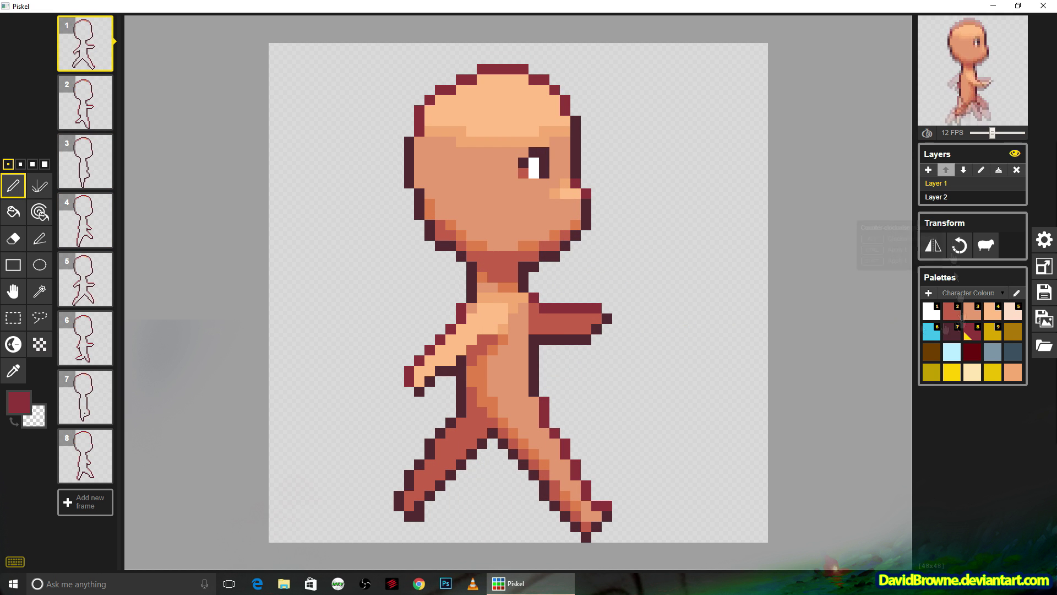
- Add a new layer and shade the far leg and the neck in crimson in frame 1
click(929, 169)
drag(482, 433, 471, 412)
drag(471, 412, 457, 474)
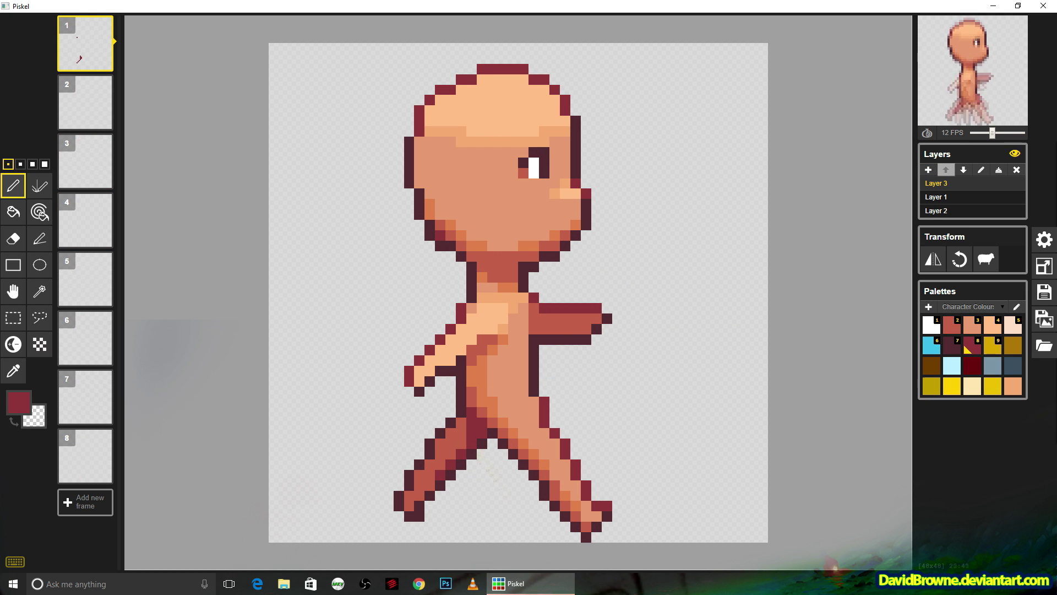
click(513, 267)
- Shade the far arm at the torso and the top of the far leg in crimson in frame 2
key(Down)
drag(534, 330, 544, 339)
key(Up)
key(Down)
key(Up)
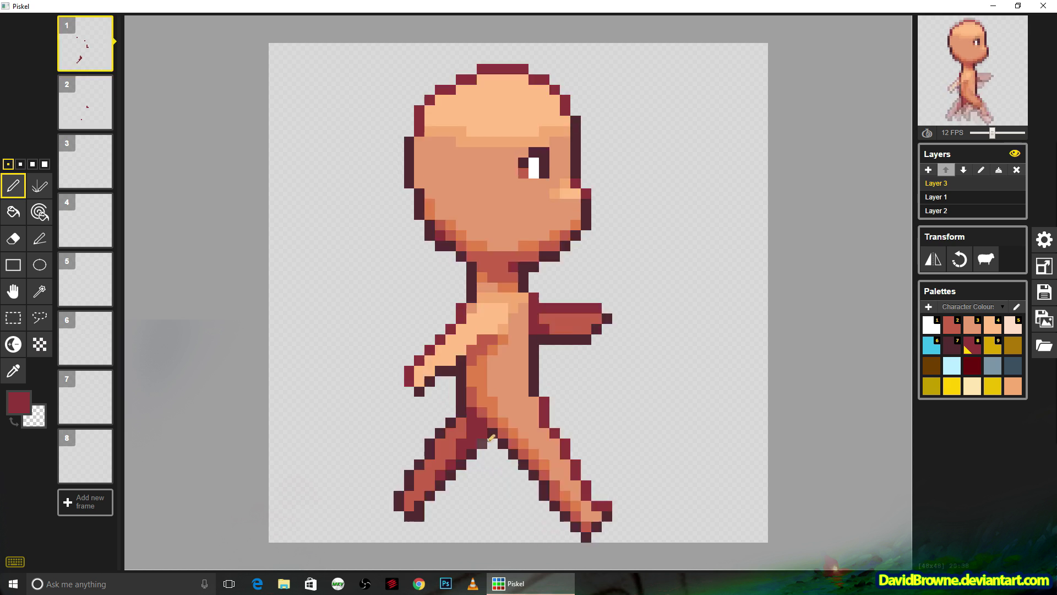
key(Down)
drag(471, 444, 492, 454)
- Add crimson shadow pixels to the back of the jaw and the front of the neck in frames 2 to 8
key(Up)
key(Down)
click(440, 245)
click(513, 277)
key(Down)
key(Down)
key(Down)
key(Down)
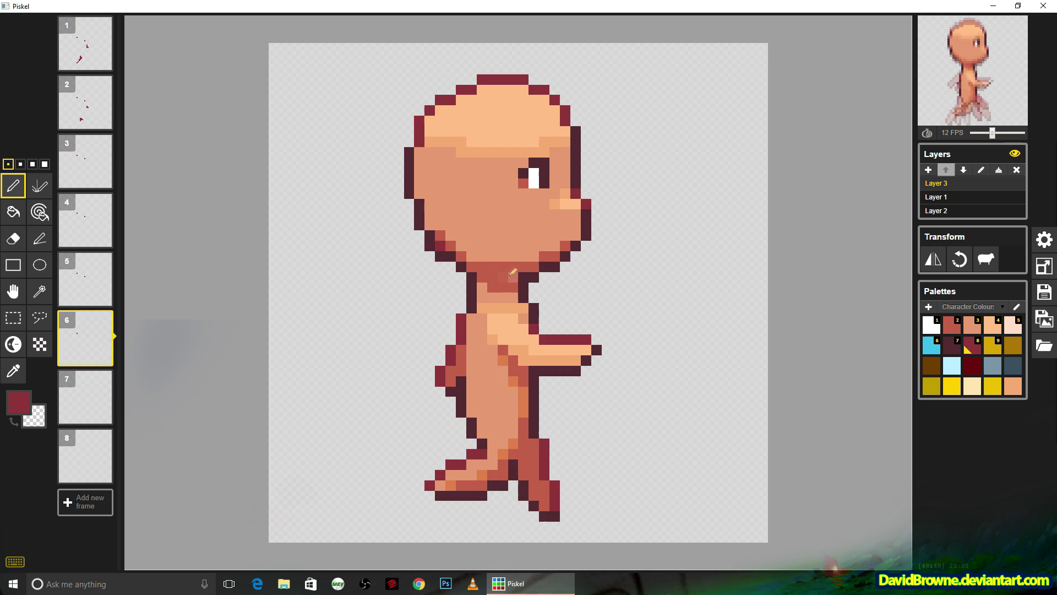
key(Down)
key(Down)
click(513, 256)
- Shade the far arm where it meets the torso in crimson in frames 8 and 5
click(534, 333)
key(Up)
key(Up)
key(Up)
click(462, 333)
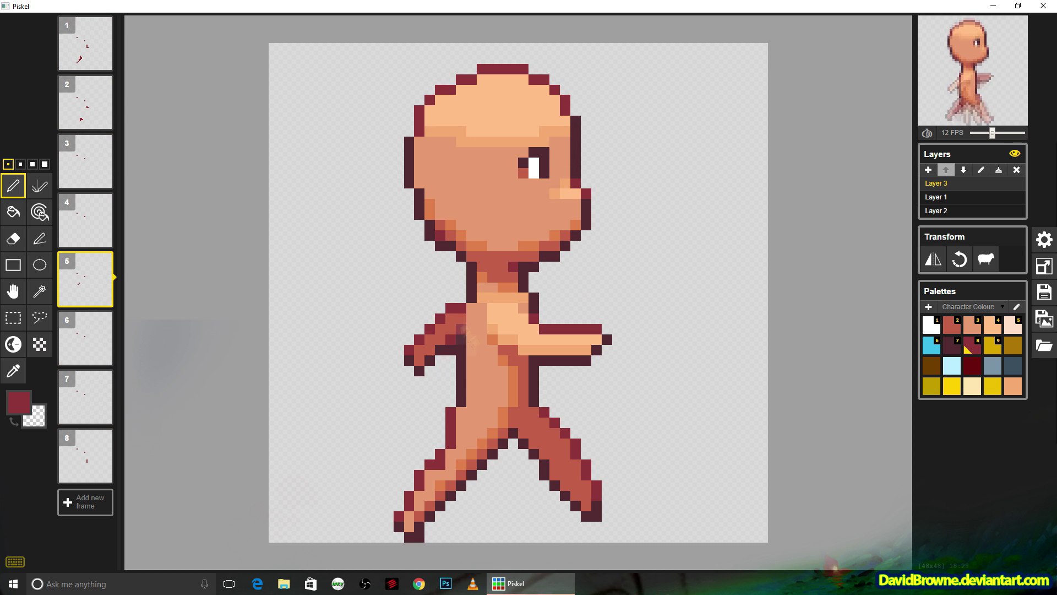
- Shade the far arm and the raised far leg in crimson beside the body in frame 3
key(Up)
key(Up)
drag(534, 371, 534, 350)
drag(544, 423, 514, 443)
key(Up)
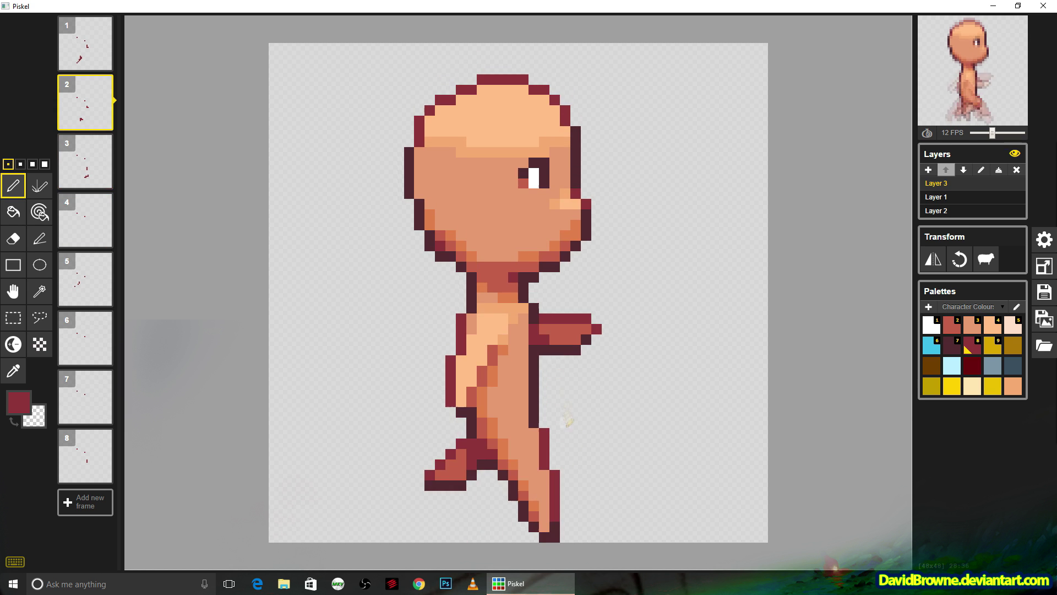
- Shade the far leg in crimson where it meets the body in frames 4, 5 and 6
key(Down)
key(Down)
click(565, 454)
click(523, 421)
key(Down)
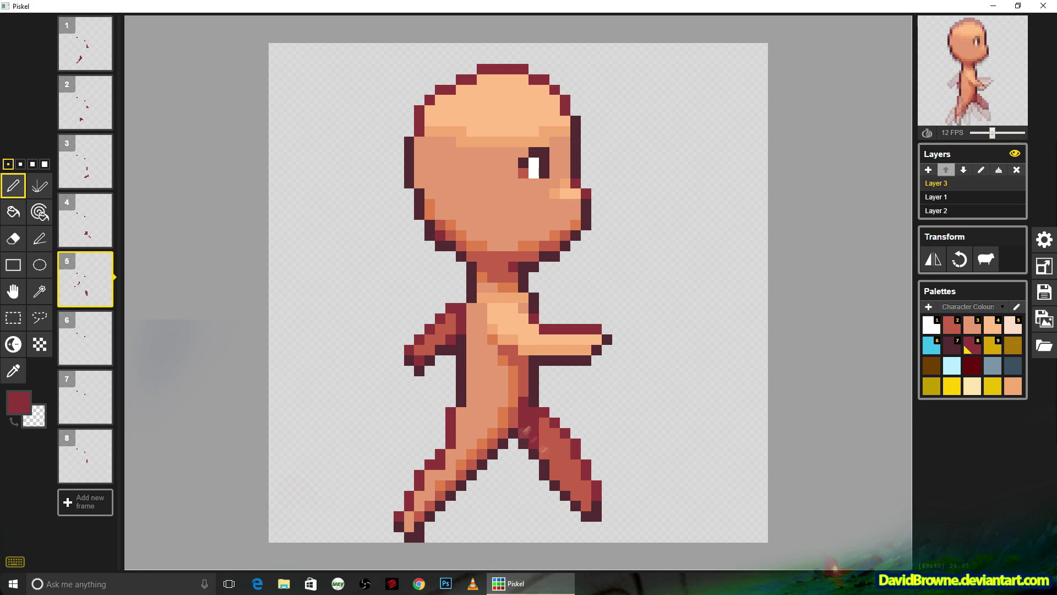
key(Down)
click(533, 495)
drag(523, 475, 523, 443)
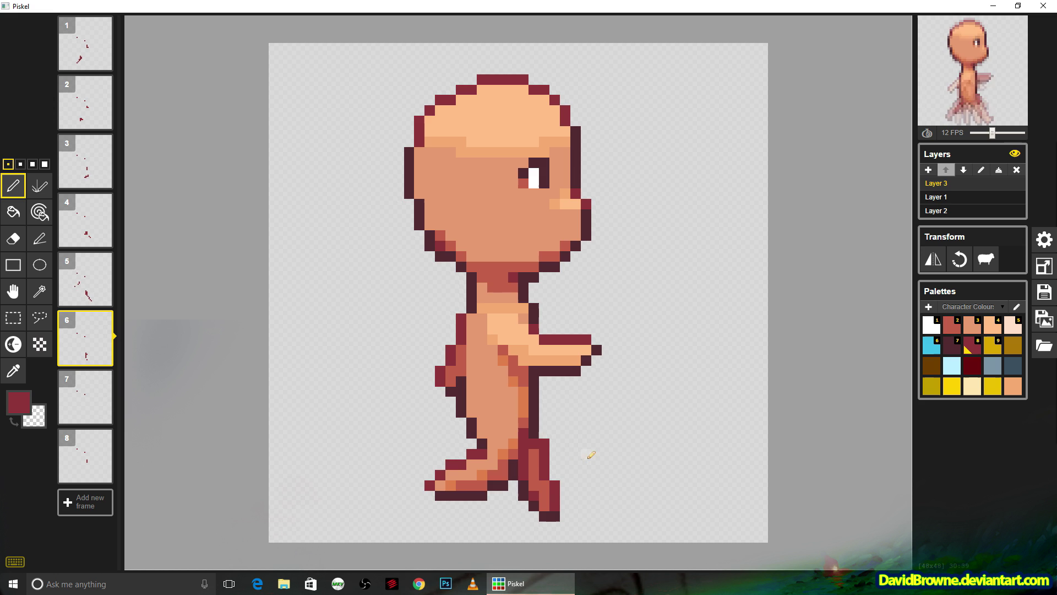
- Shade the far leg in crimson behind the near leg in frames 7 and 8
key(Down)
click(487, 438)
click(488, 488)
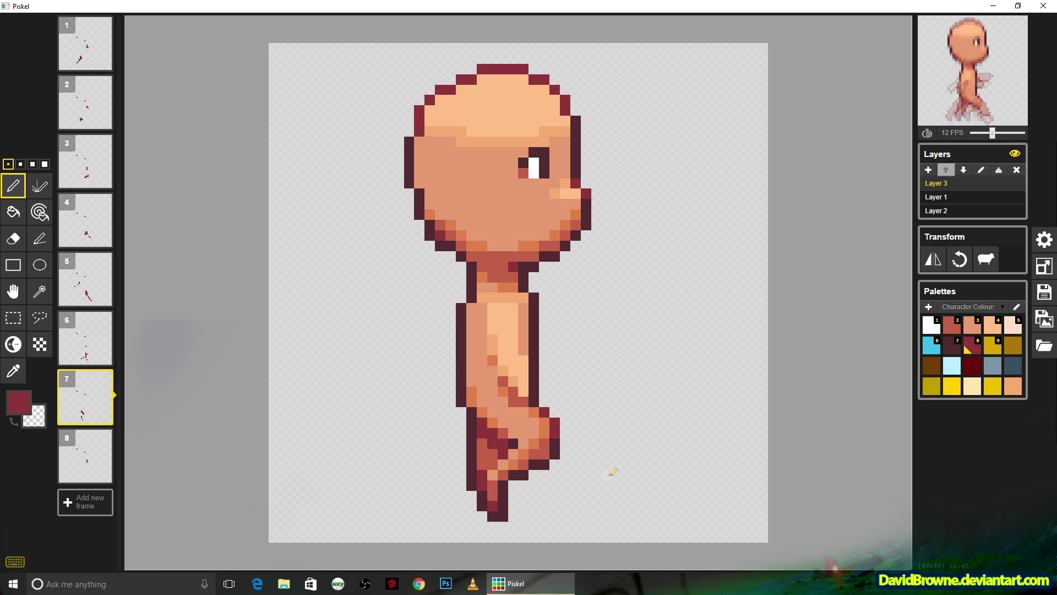
key(Down)
drag(488, 430, 473, 412)
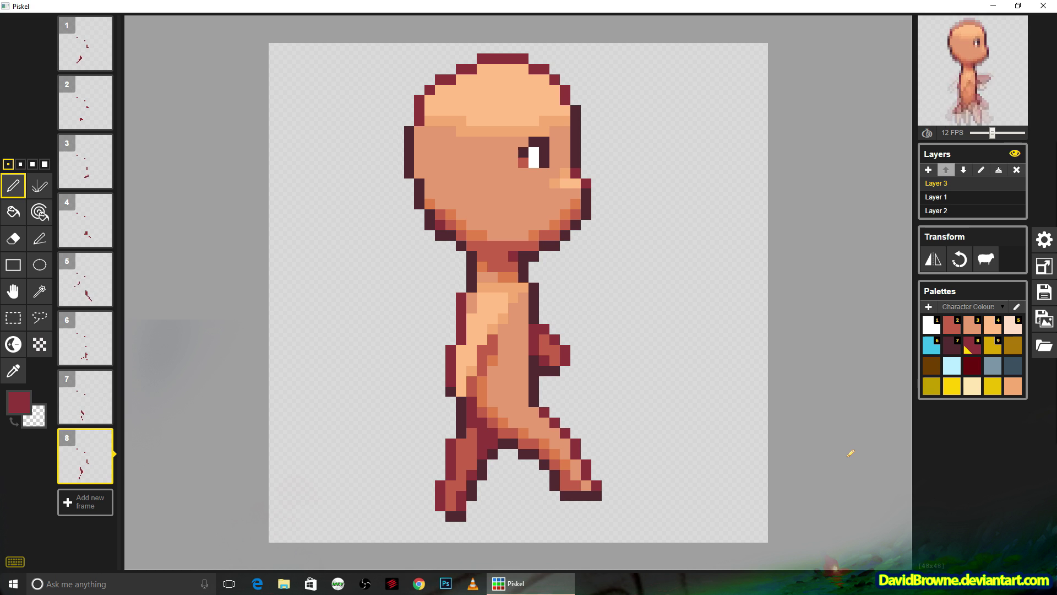
- Try extending the eye downward in white and dark maroon and drawing a mouth line in frame 8, undoing each attempt
click(931, 325)
click(534, 173)
click(947, 349)
click(544, 173)
key(ctrl+z)
key(ctrl+z)
drag(513, 214, 555, 214)
key(ctrl+z)
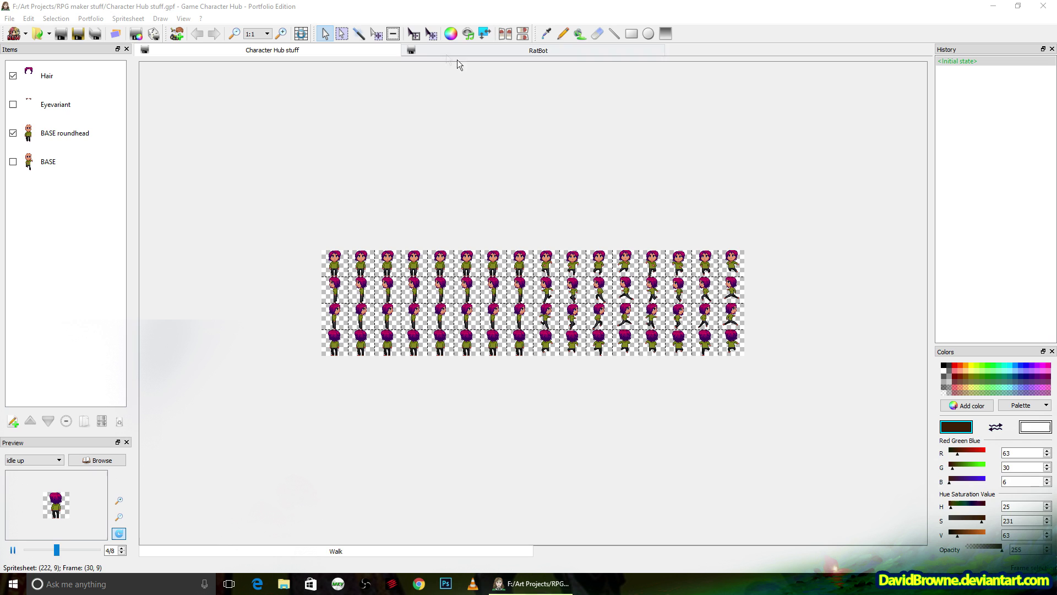
- Start a new character in Game Character Hub and select its Walk (4 directions) spritesheet for editing
click(9, 18)
mouse_move(55, 28)
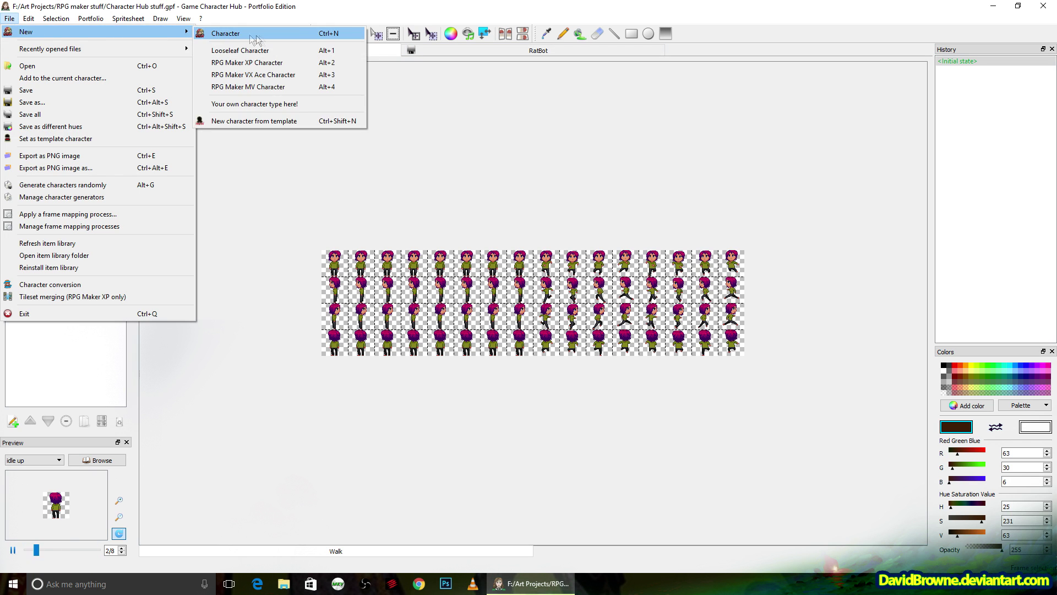
click(253, 31)
drag(389, 143, 272, 154)
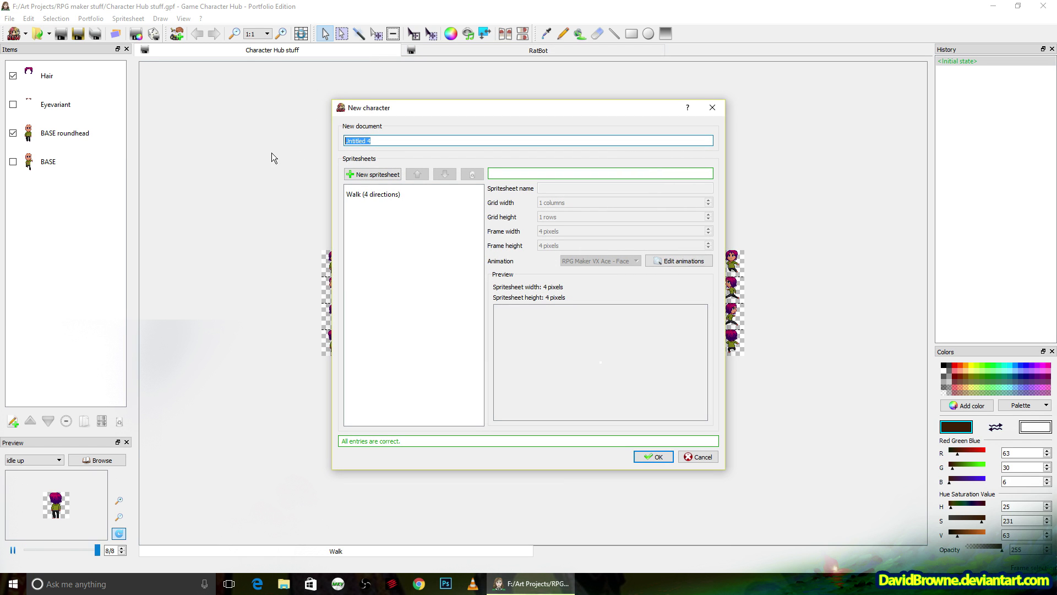
click(425, 196)
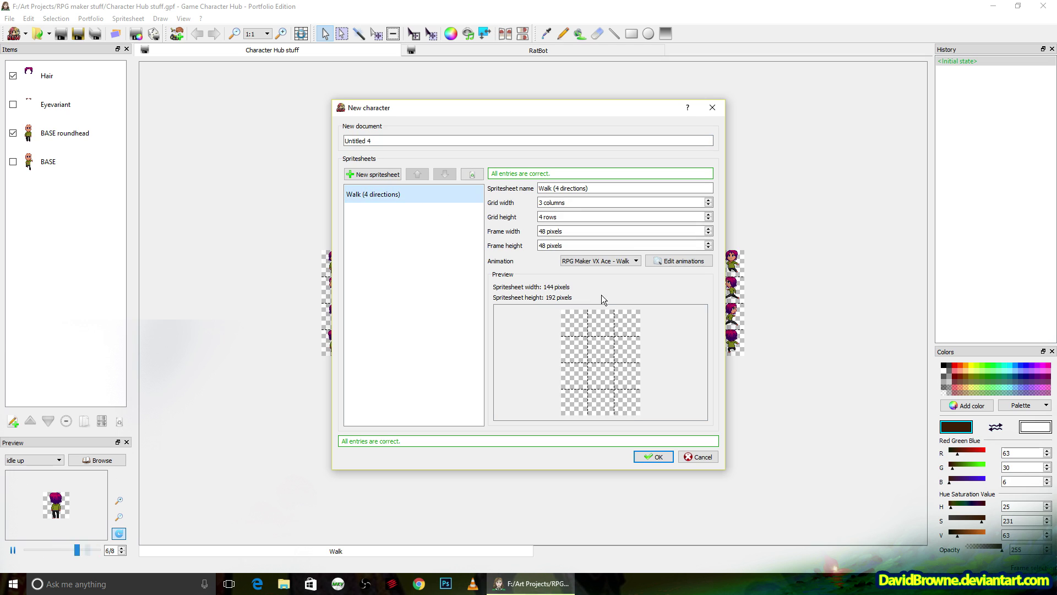
- Give the spritesheet the 8 frame animation and a grid width of 16 columns, and create the document
click(634, 262)
click(632, 277)
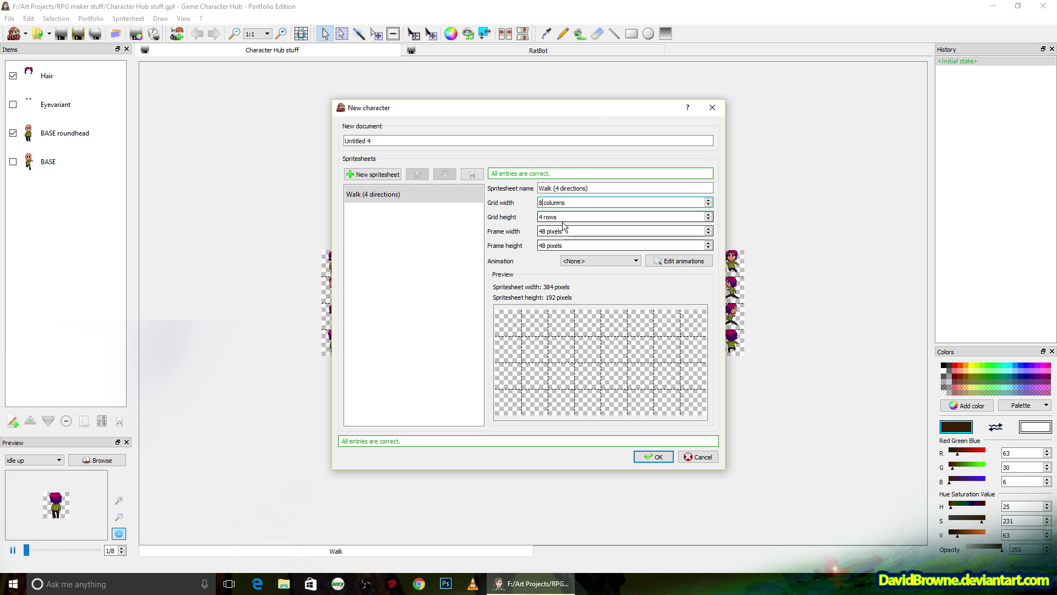
key(BackSpace)
text(16)
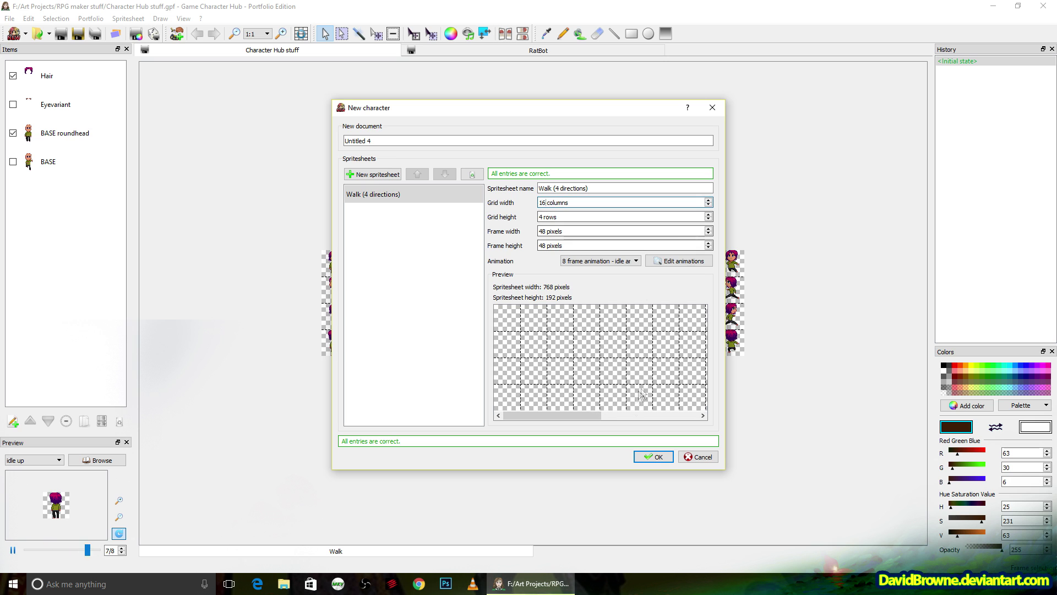
key(Return)
- Open the sprite image Walk Cycle right.png with a grid of 8 columns by 1 row
click(10, 19)
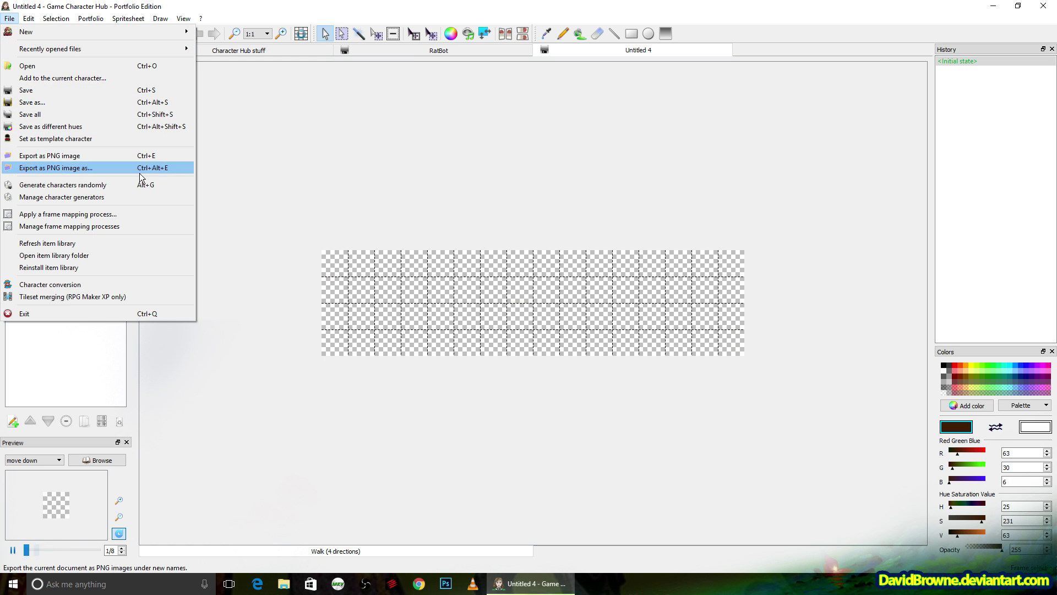
click(82, 353)
click(9, 18)
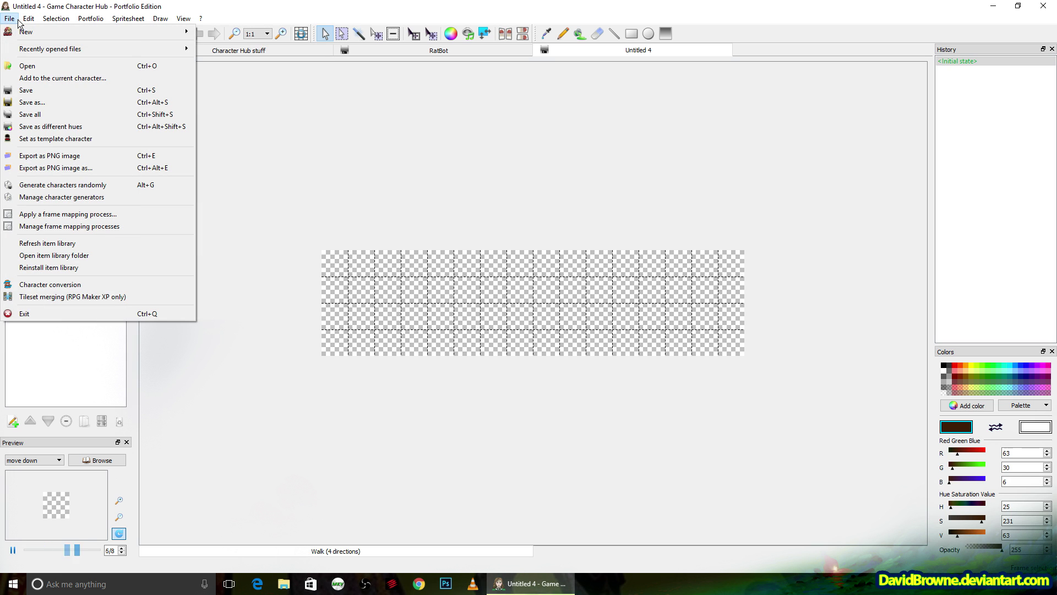
click(27, 65)
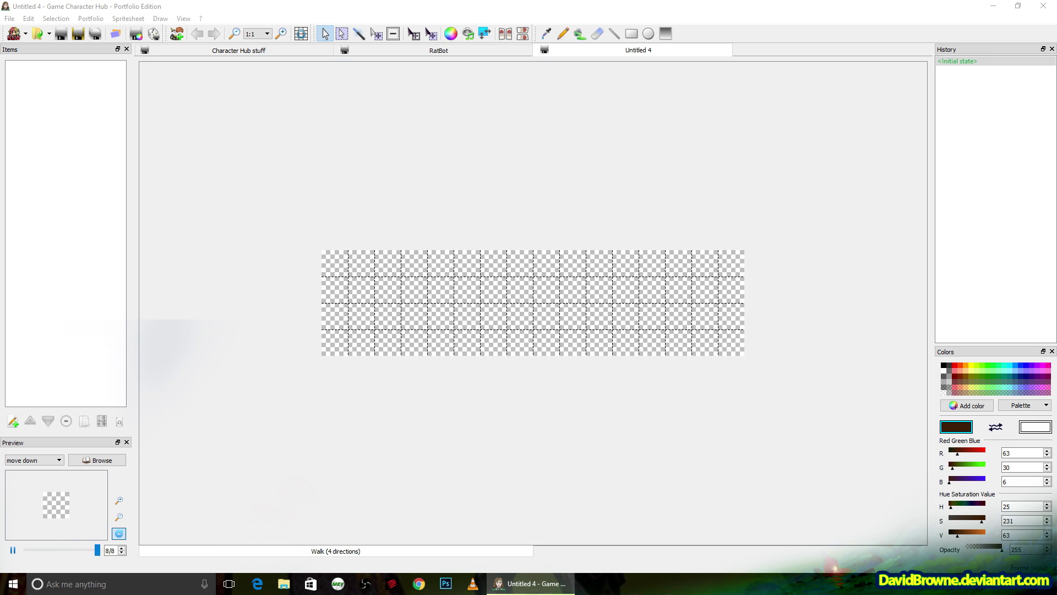
click(500, 262)
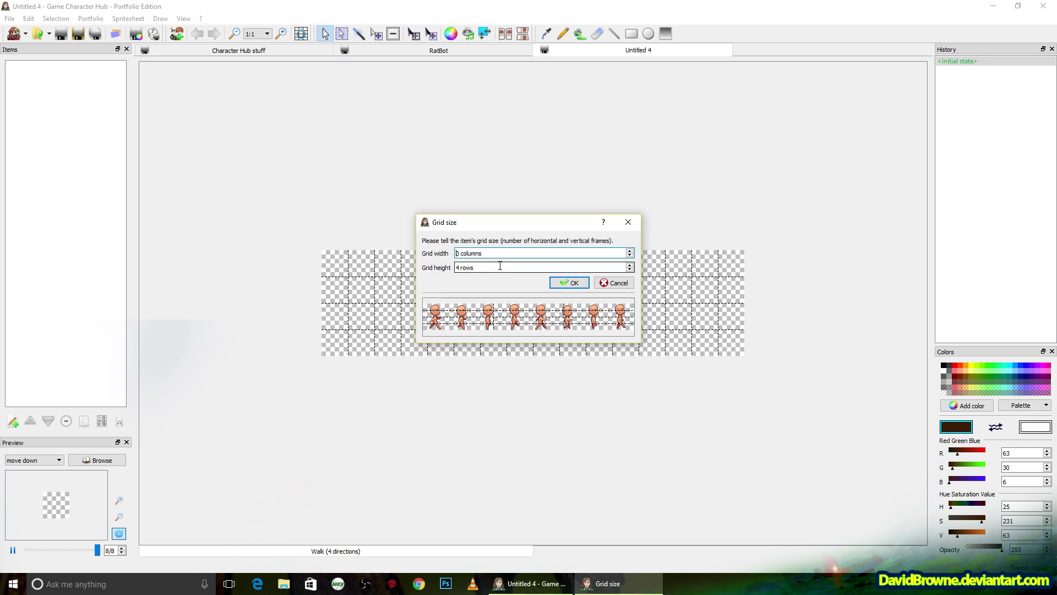
double_click(458, 268)
text(1)
click(563, 284)
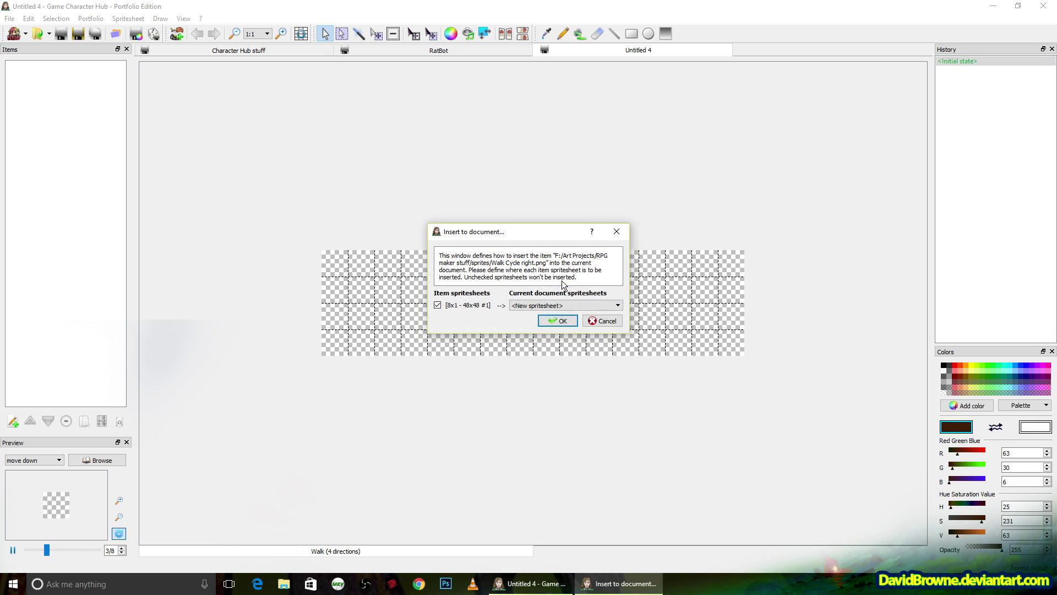
- Insert the Walk Cycle right item into the spritesheet with a horizontal translation of 8 columns and a vertical translation of 1 row
click(562, 310)
drag(520, 152, 185, 135)
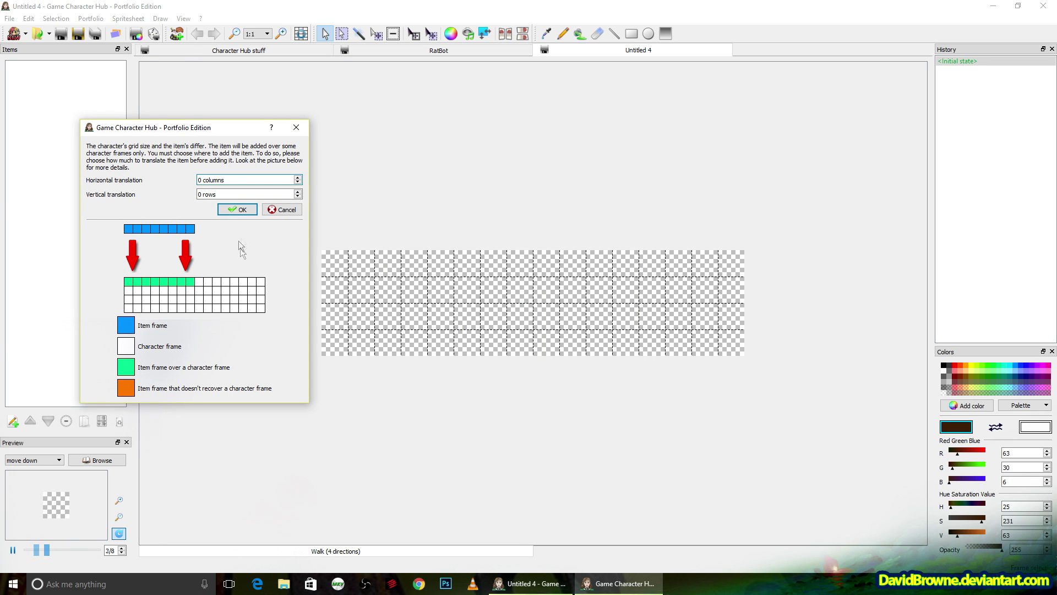
double_click(200, 180)
text(8)
click(200, 194)
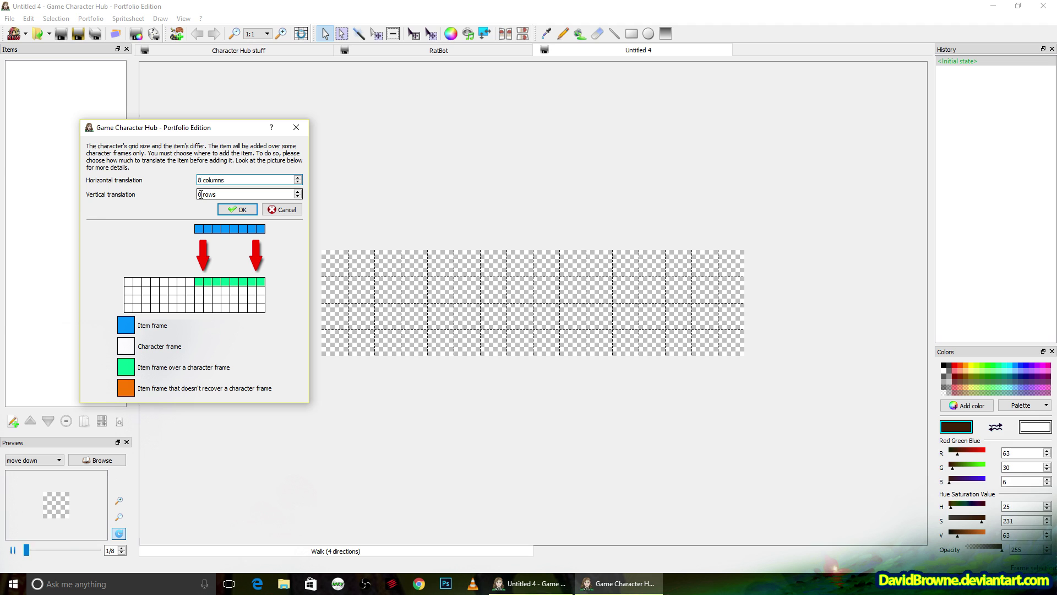
text(1)
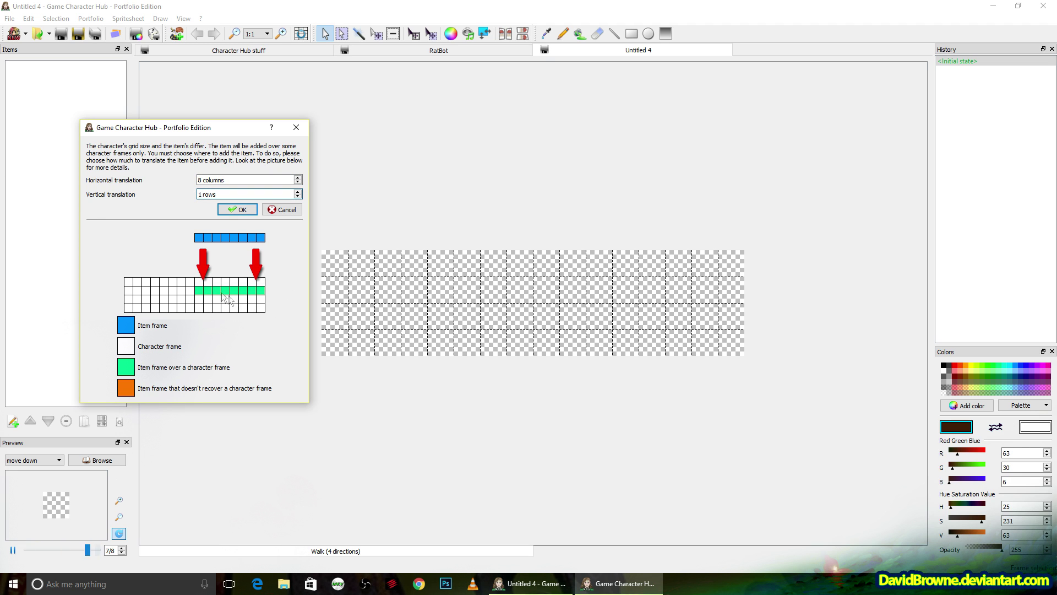
click(238, 210)
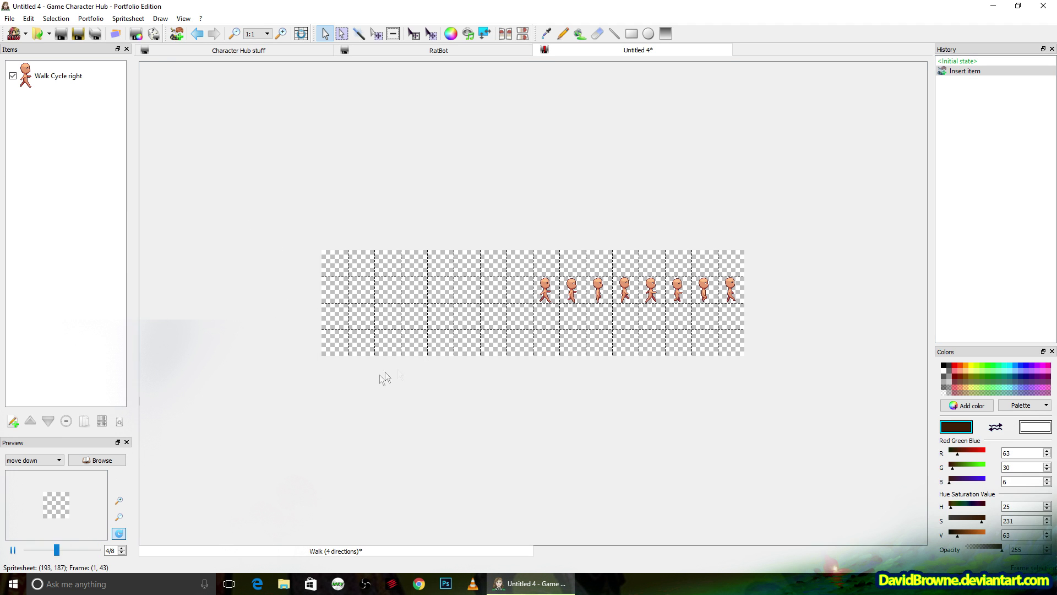
- Preview the move right and move left animations of the inserted walk cycle
click(47, 464)
click(40, 482)
click(48, 462)
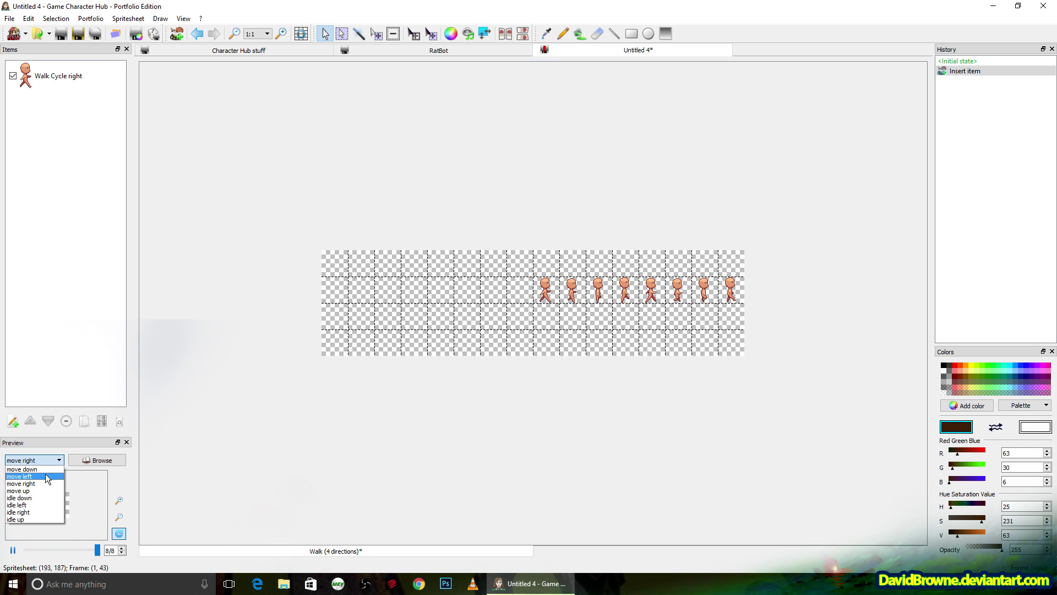
click(38, 477)
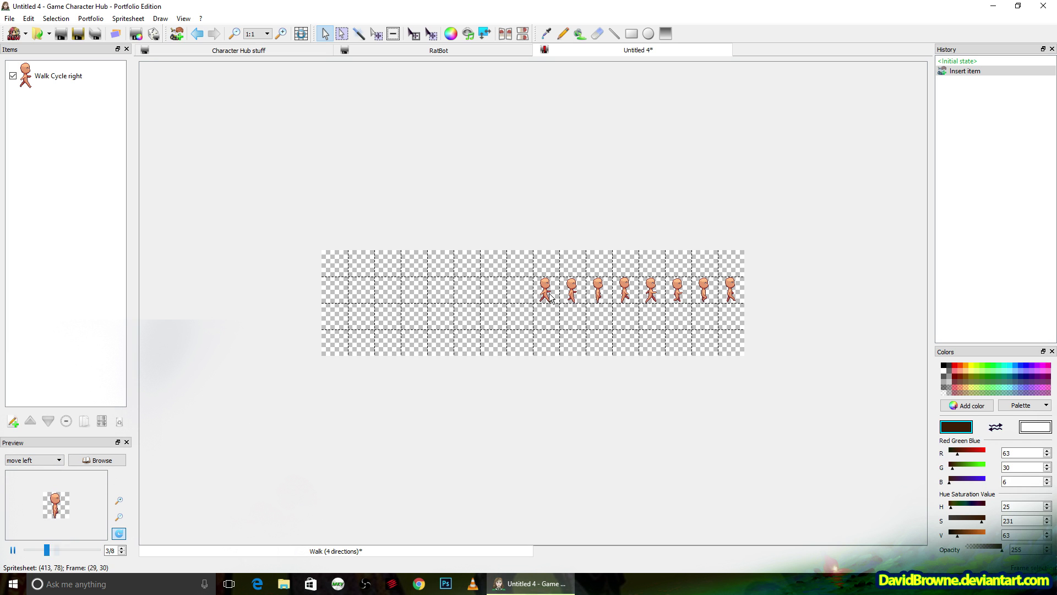
- Copy the eight walk frames of the Walk Cycle right layer and paste them into the row below on the same layer
drag(649, 299, 729, 293)
key(ctrl+c)
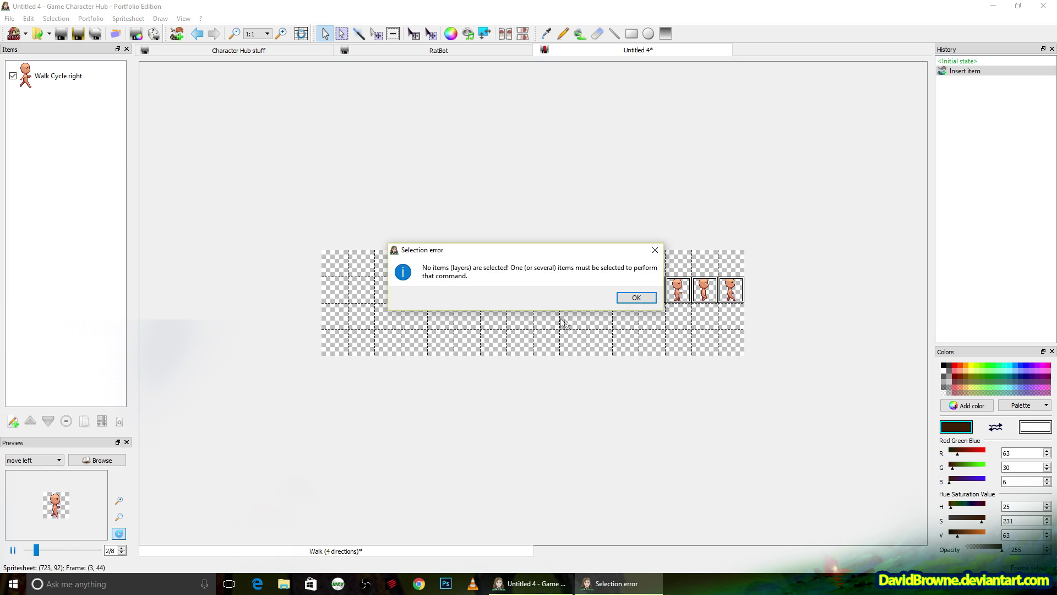
click(642, 300)
click(79, 83)
key(ctrl+c)
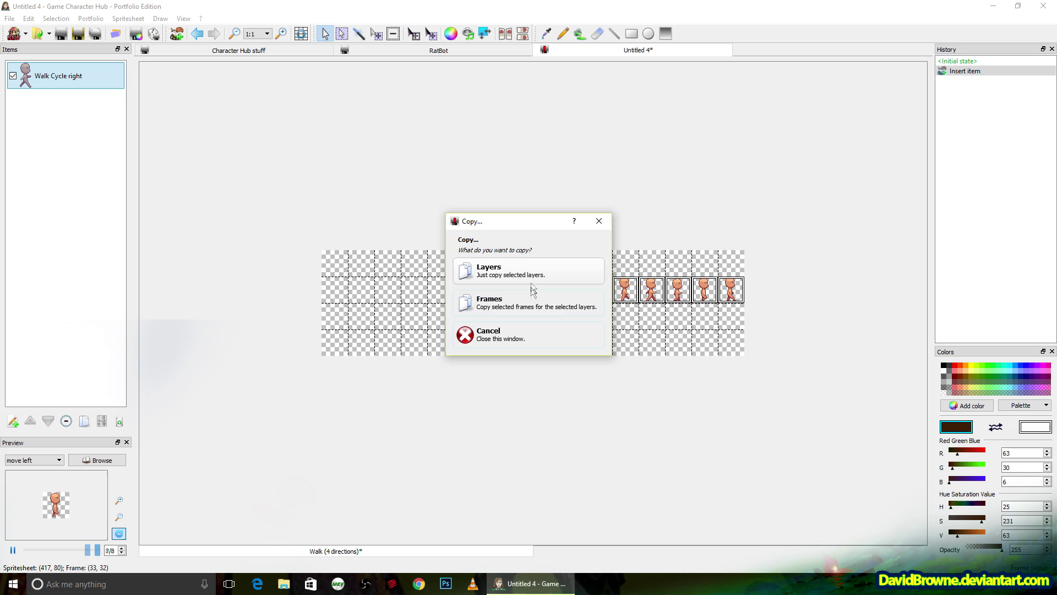
click(547, 316)
click(547, 317)
key(ctrl+v)
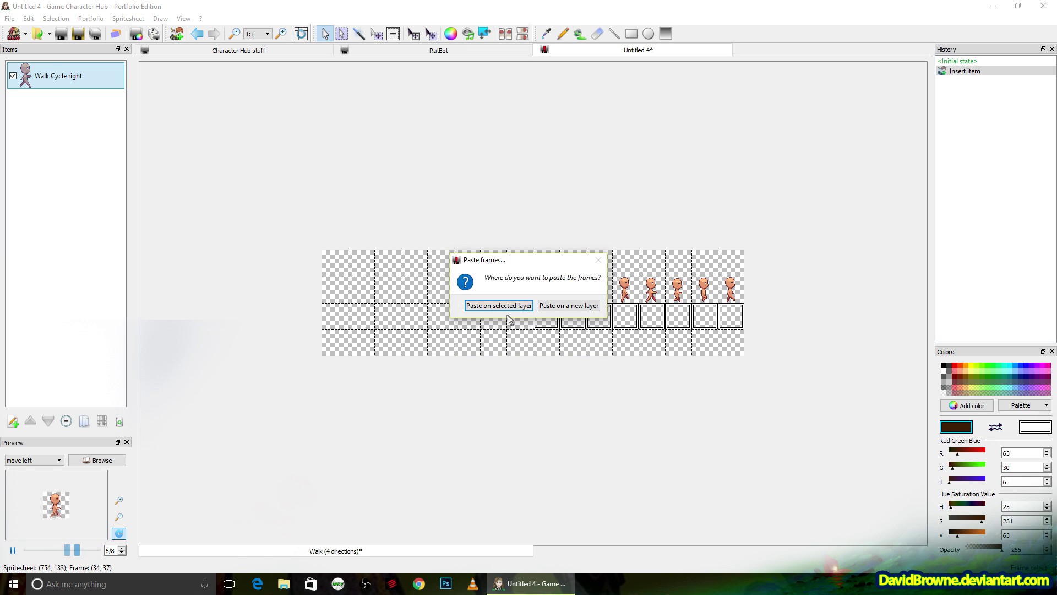
click(499, 304)
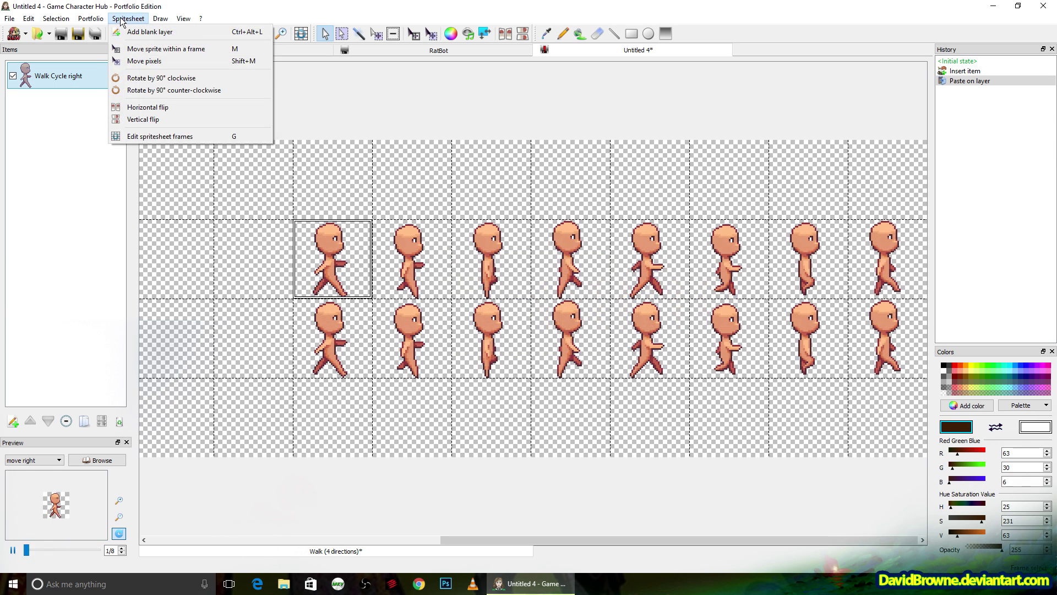
- Flip the eight frames of the upper walk row horizontally so they face left
click(124, 19)
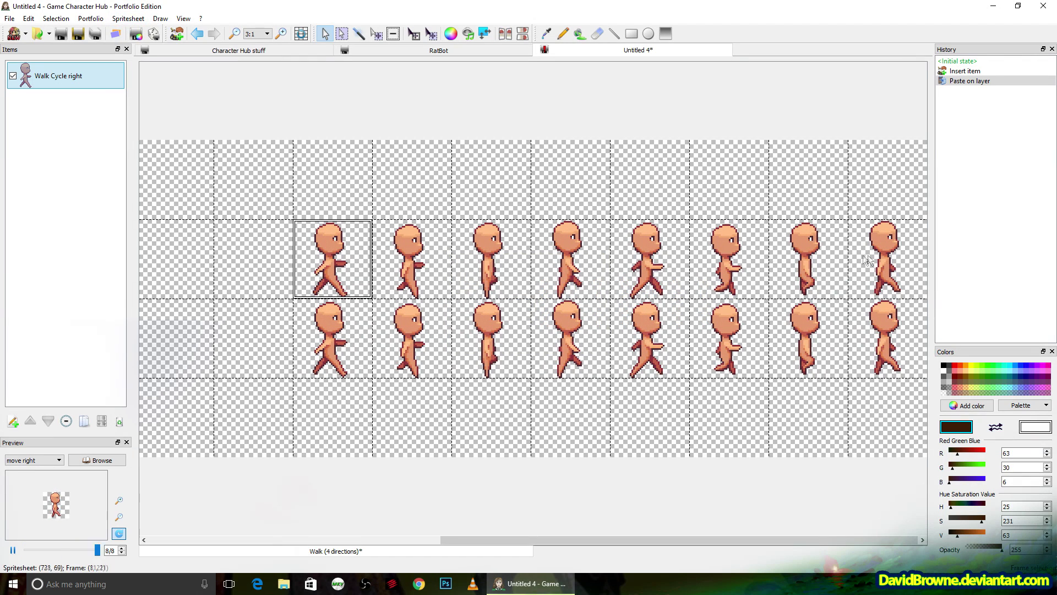
drag(865, 257, 331, 258)
click(140, 20)
click(191, 107)
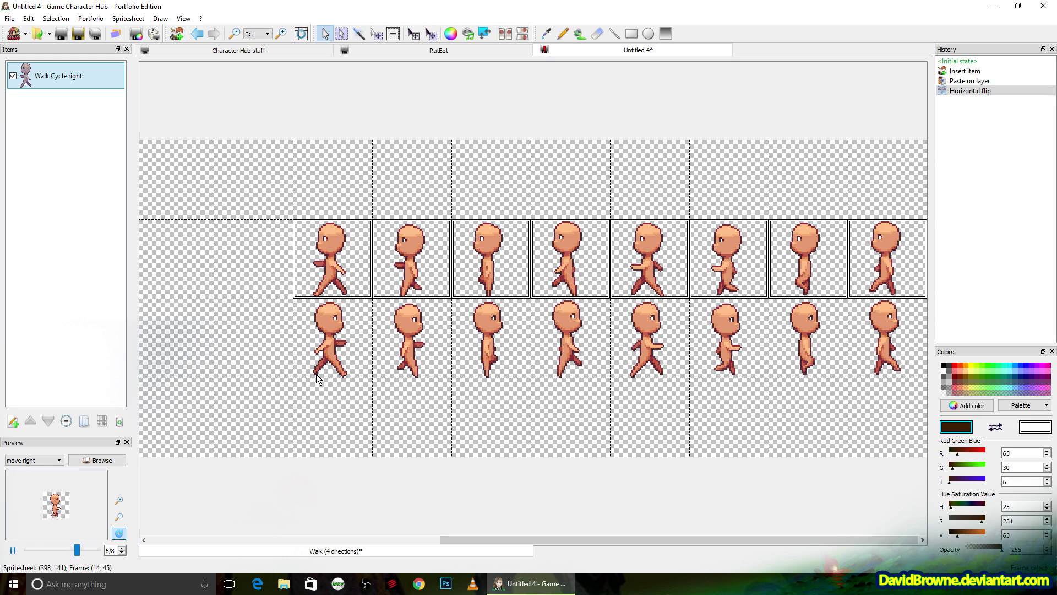
- Compare the move left and move right animations in an enlarged preview
click(59, 460)
click(50, 484)
click(120, 500)
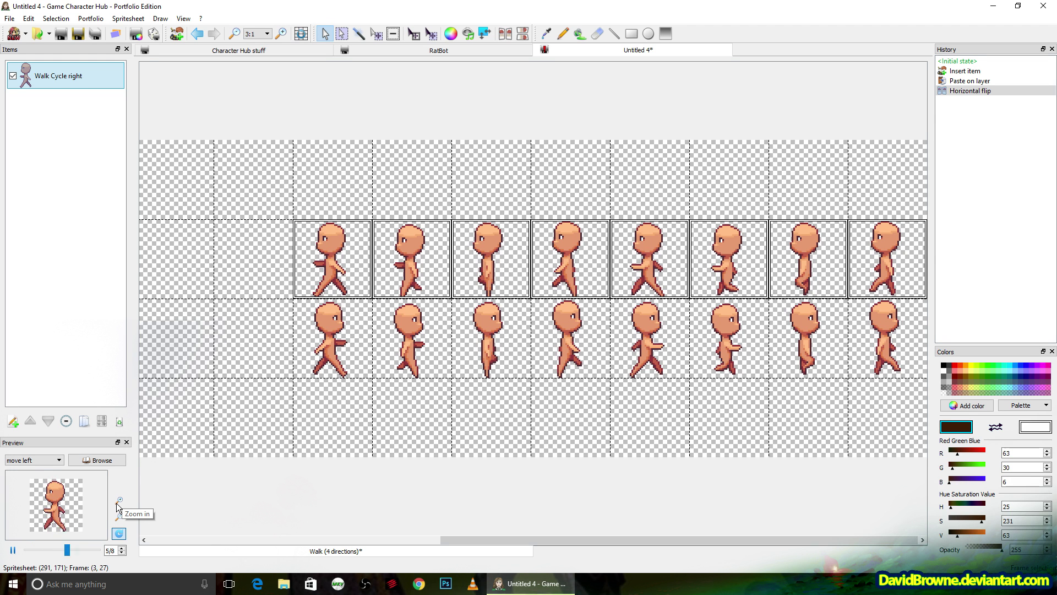
click(33, 460)
click(44, 481)
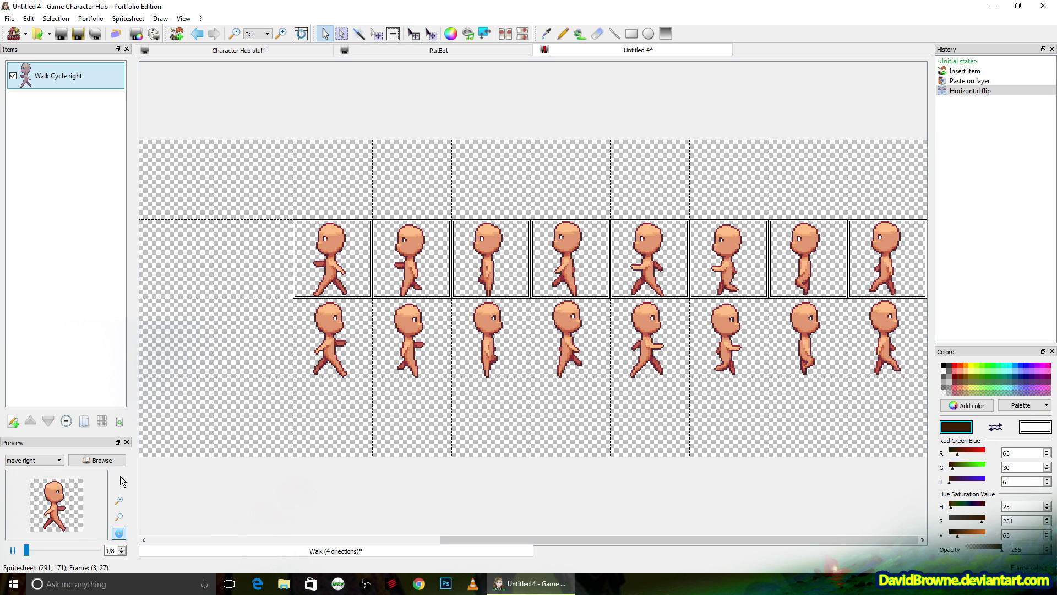
click(56, 465)
click(55, 476)
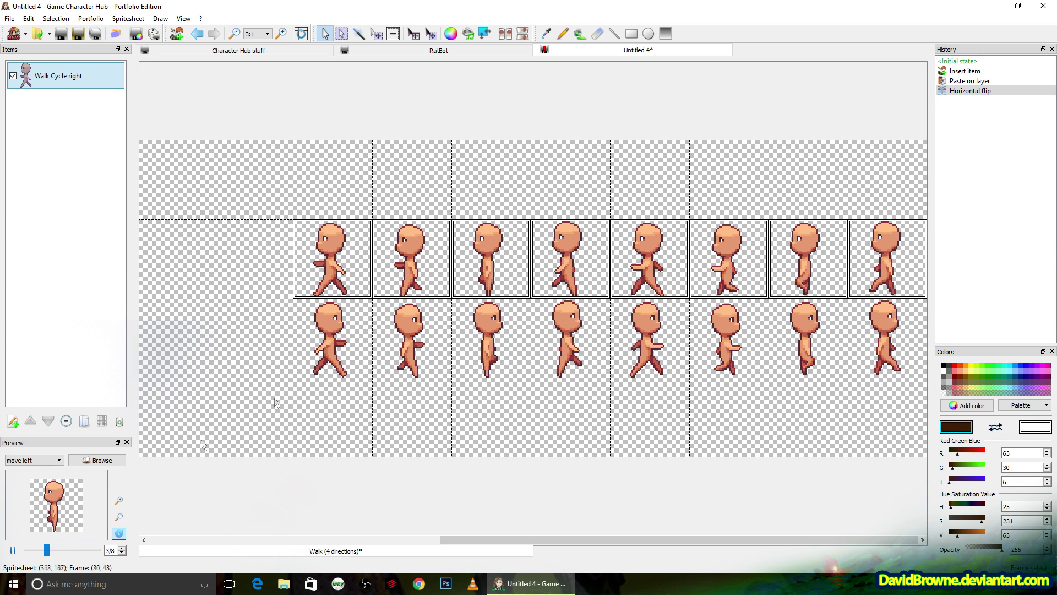
- Select the third left-facing frame's pixels and move them 1 pixel to the right
click(343, 265)
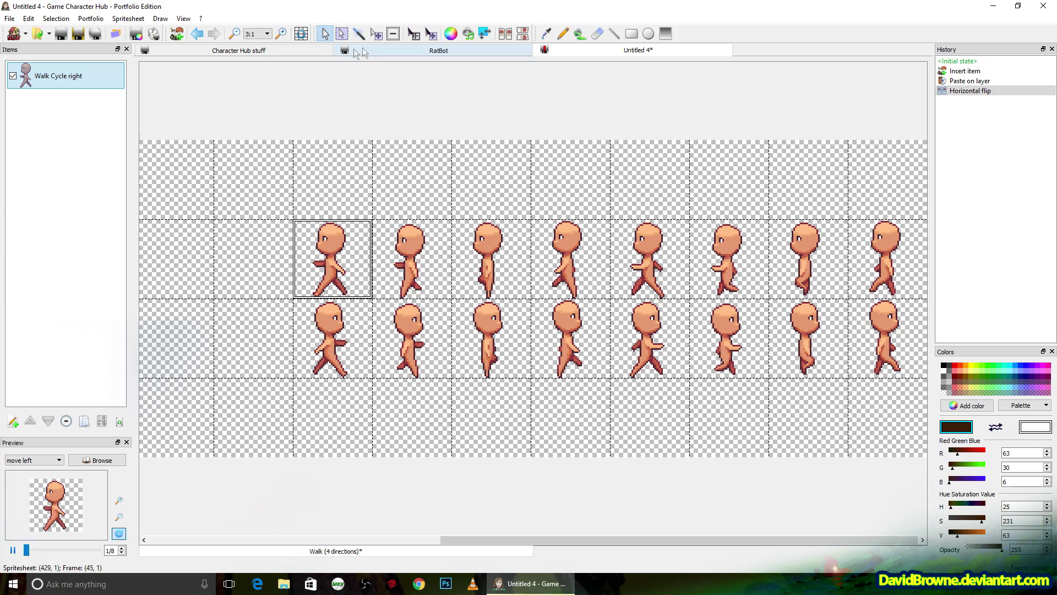
click(282, 34)
click(281, 35)
click(281, 35)
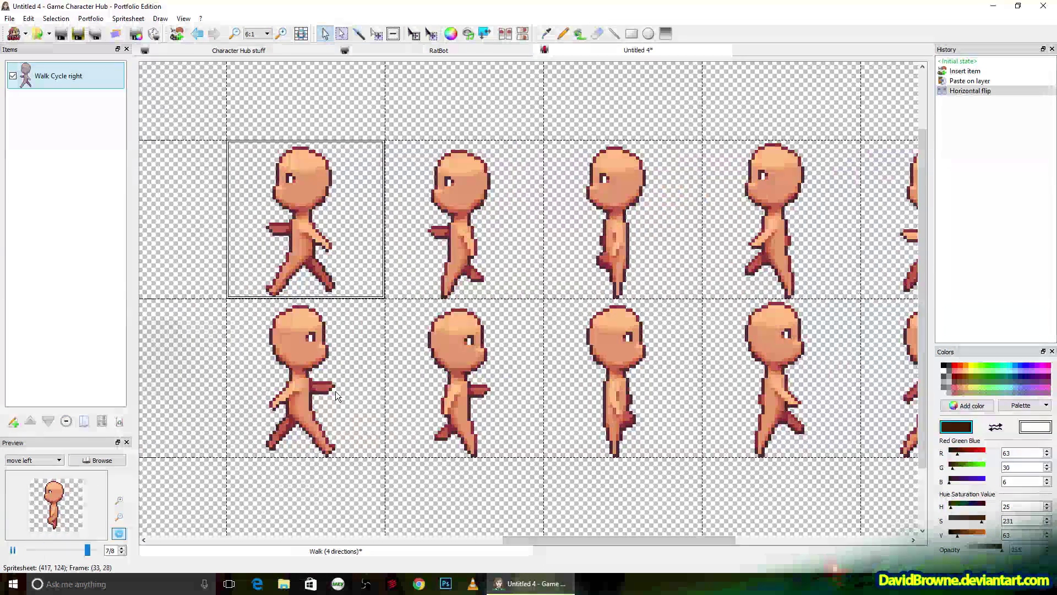
click(119, 500)
click(118, 500)
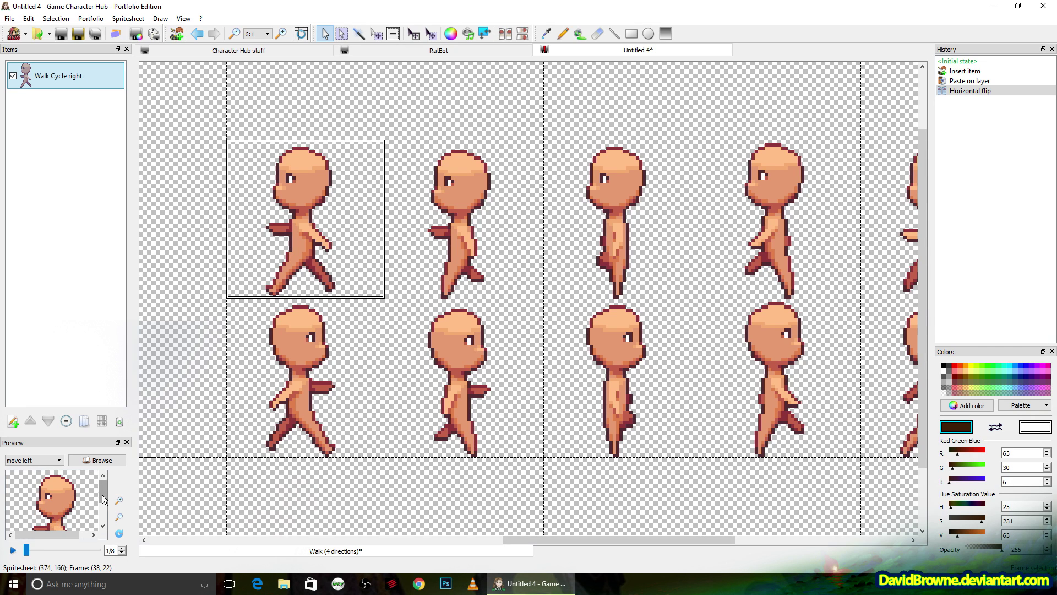
click(122, 548)
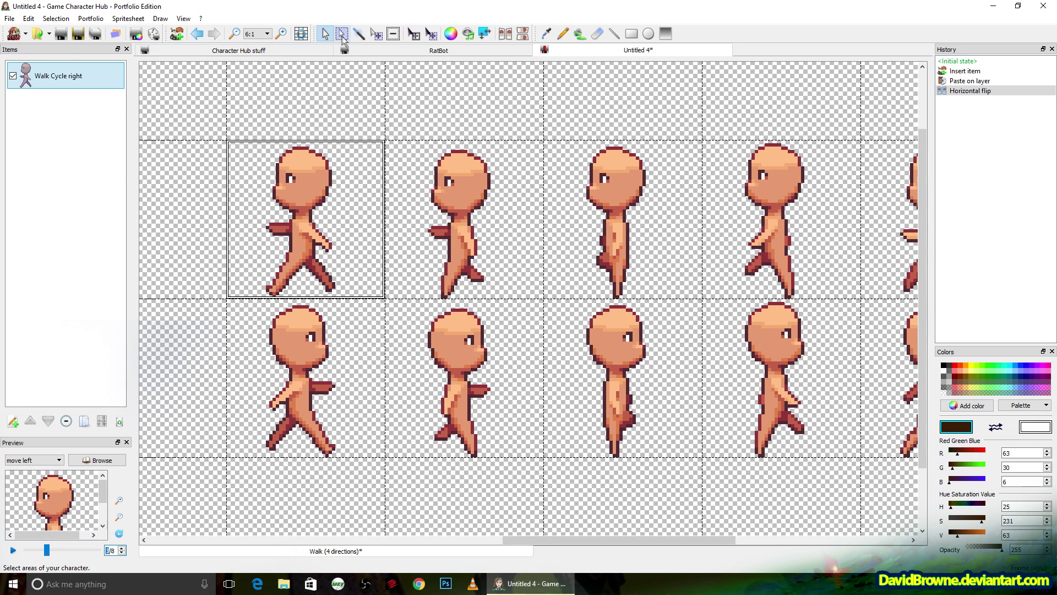
click(341, 33)
drag(558, 161, 684, 298)
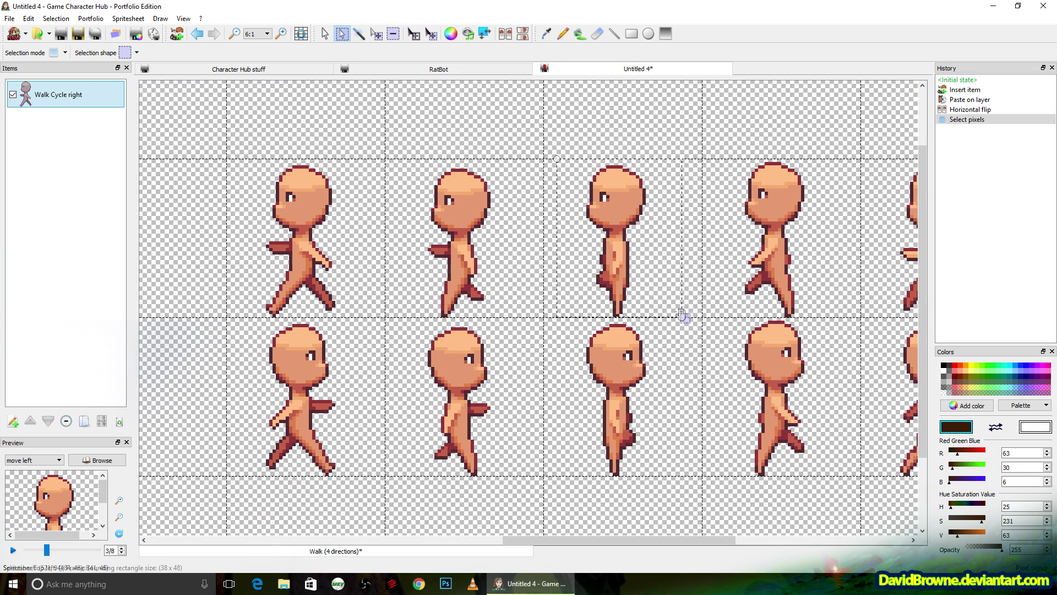
click(431, 33)
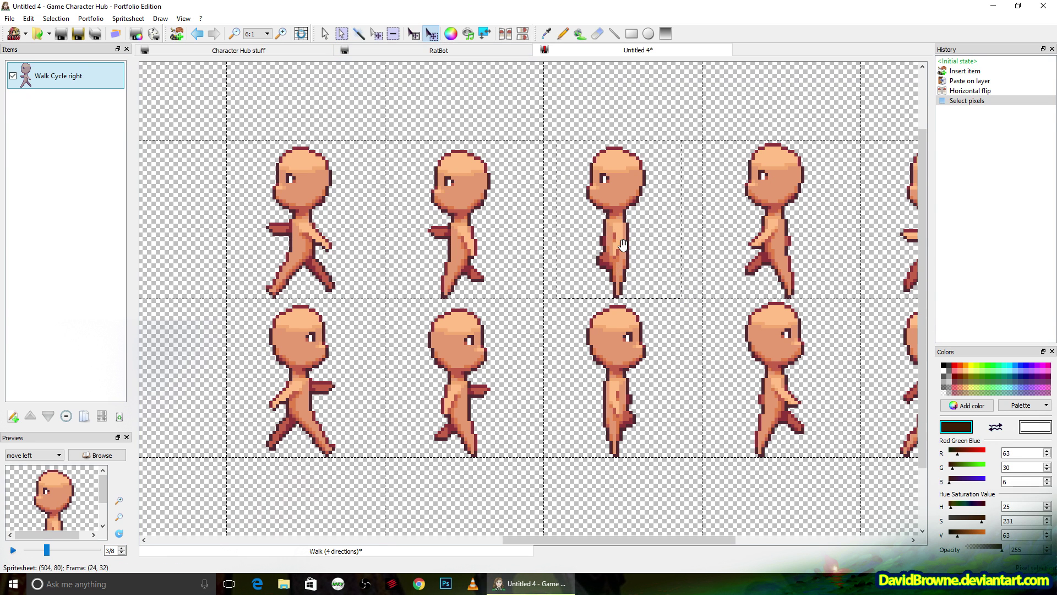
drag(611, 284, 615, 283)
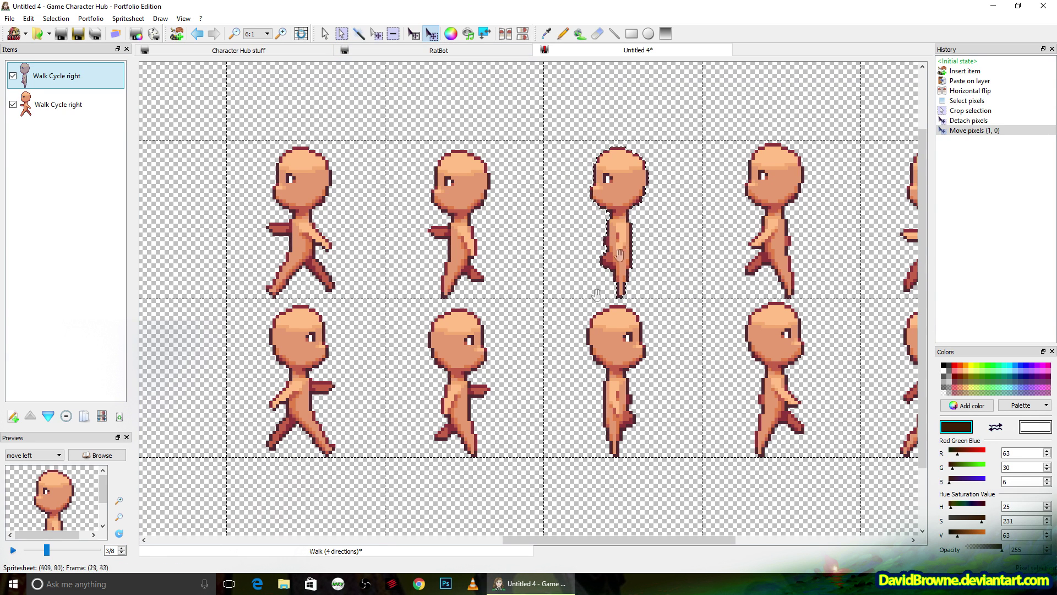
- Step through the move left preview frame by frame to check the shifted third frame
click(122, 553)
click(122, 553)
click(122, 548)
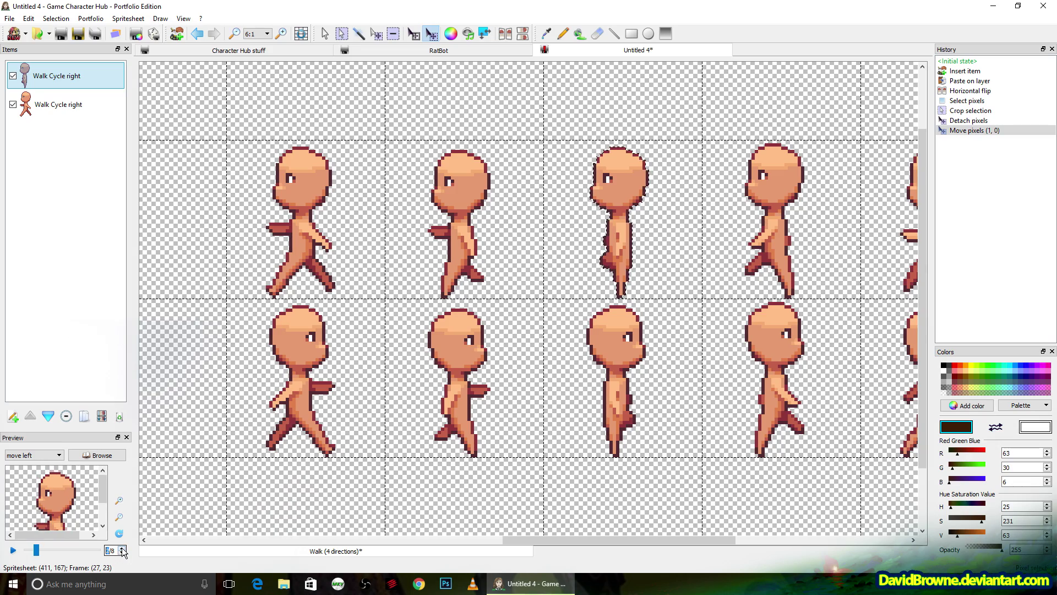
click(122, 548)
click(122, 548)
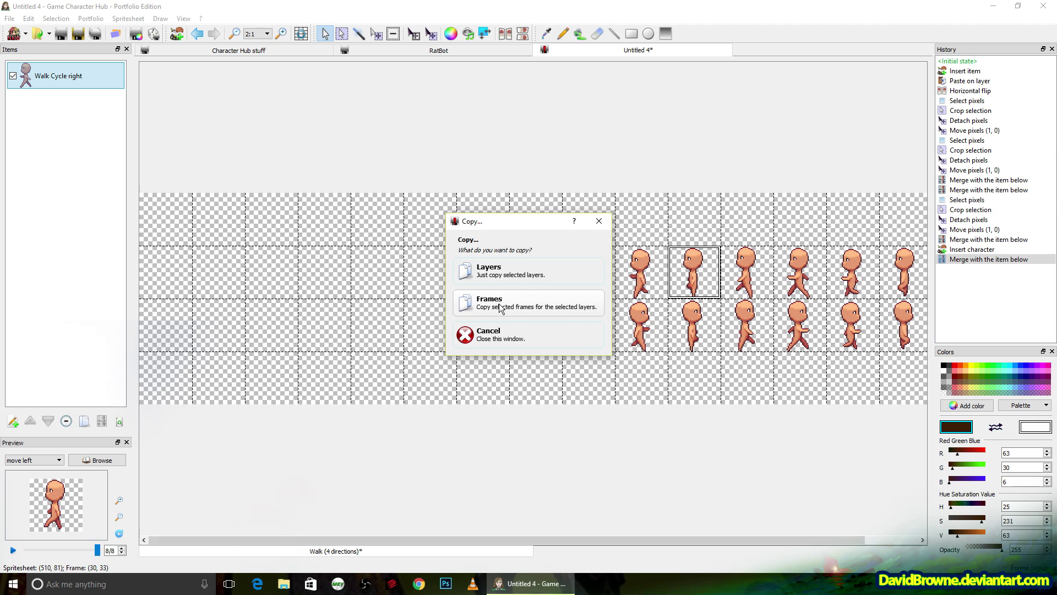
- Copy the third left-facing frame and paste it into the first cell of the same row on the selected layer
click(500, 307)
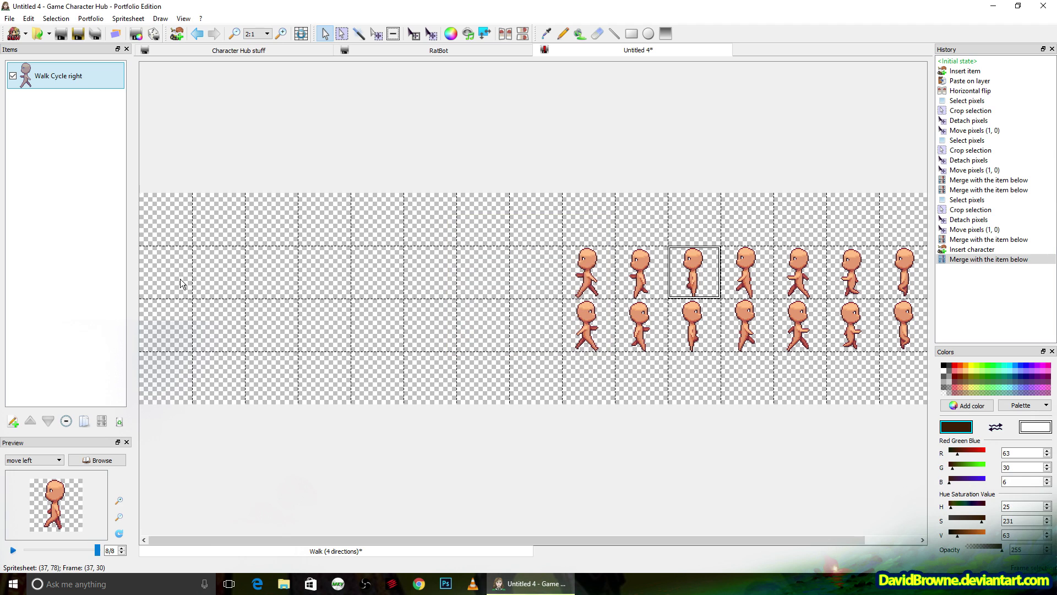
click(180, 278)
key(ctrl+v)
key(Return)
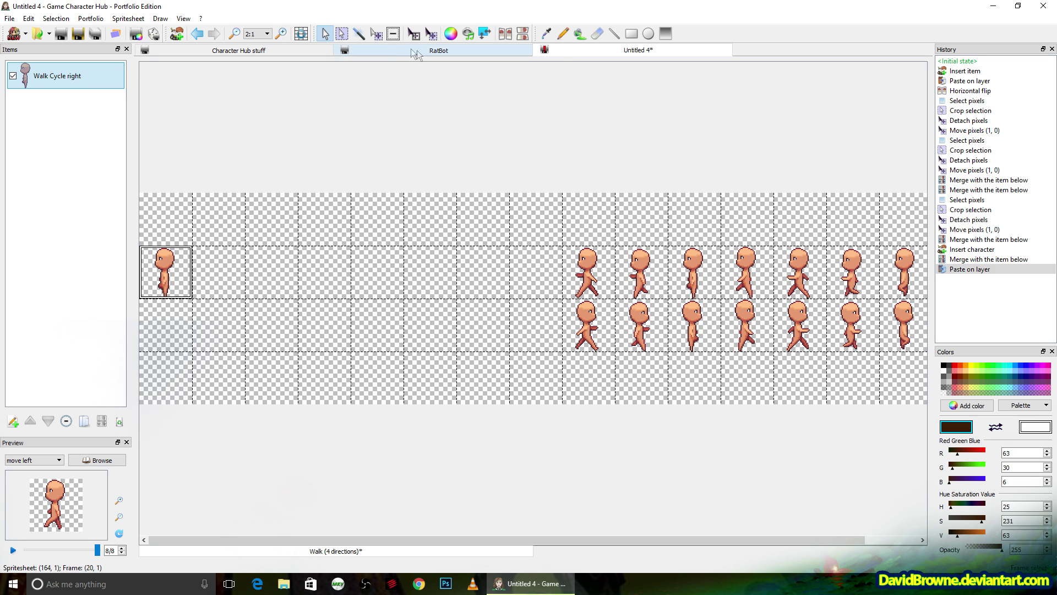
click(282, 33)
click(282, 34)
drag(433, 541, 237, 551)
click(281, 33)
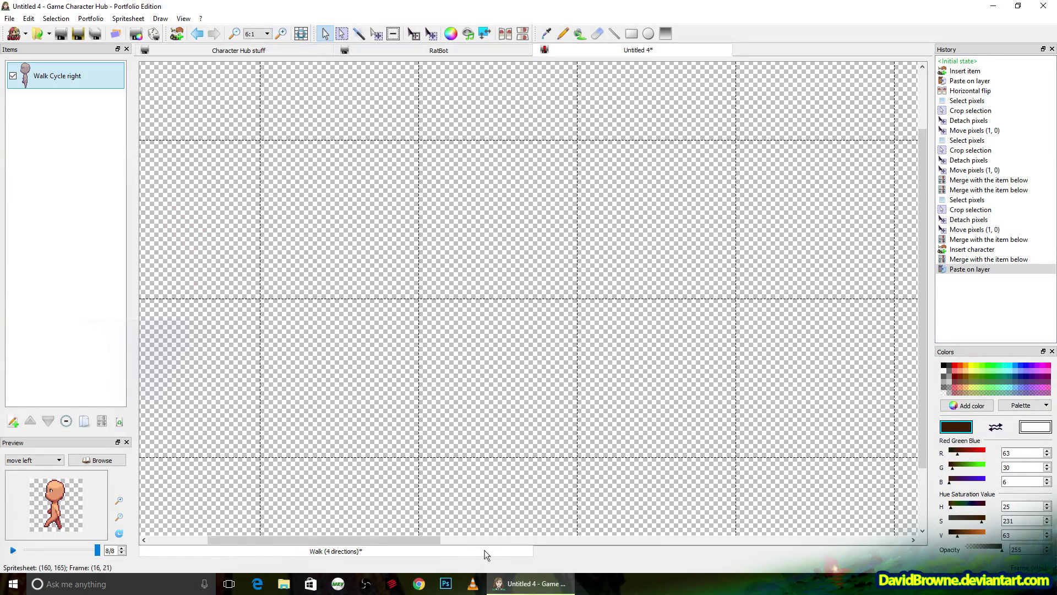
drag(484, 542, 289, 542)
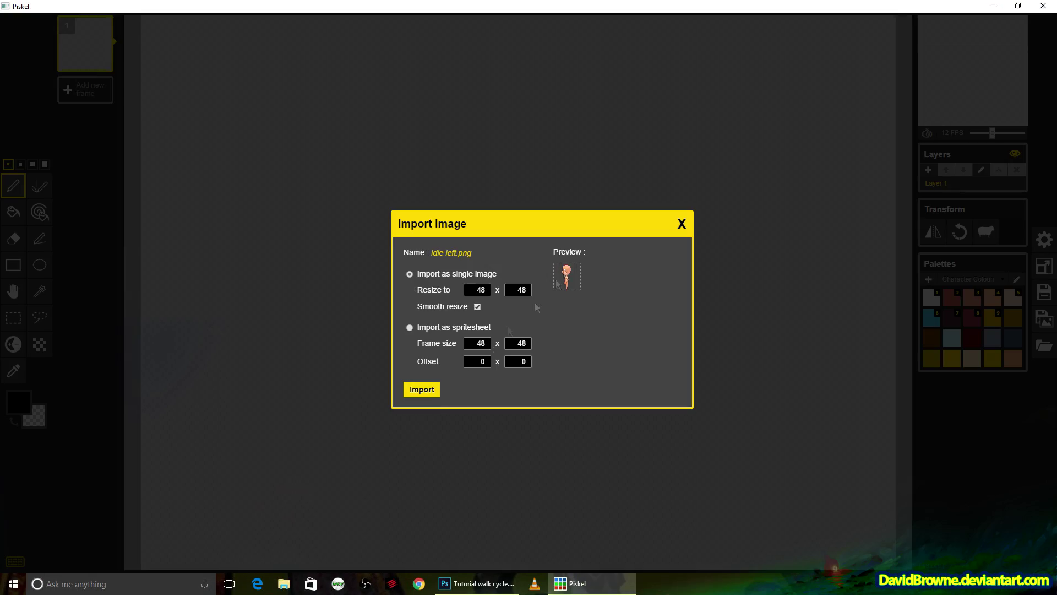
- Import idle left.png as a single 48 x 48 image in Piskel and extend the rear leg straight down in reddish brown
click(422, 387)
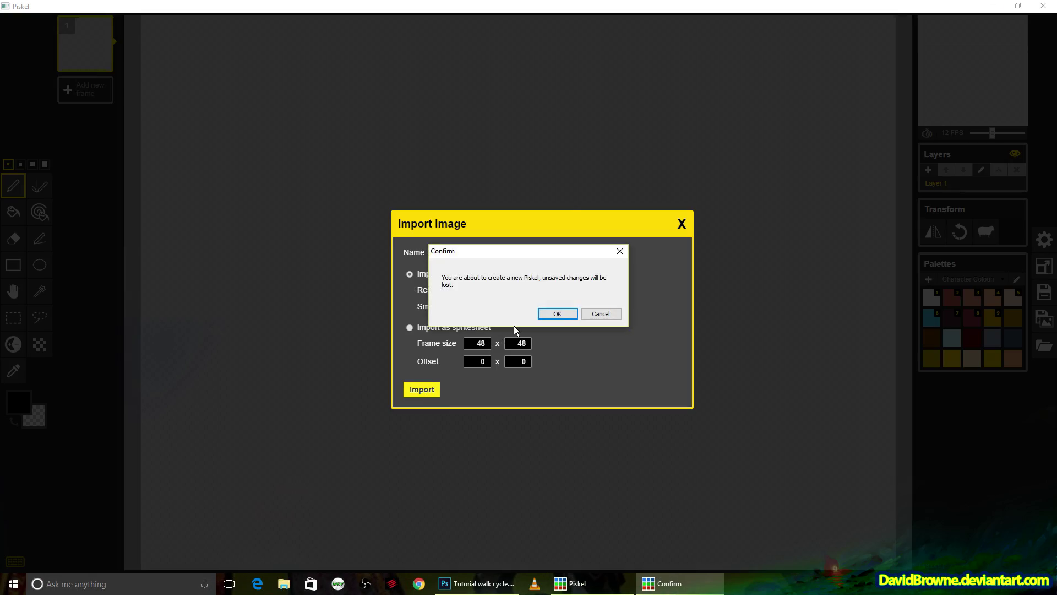
click(553, 313)
click(951, 298)
drag(478, 441, 481, 530)
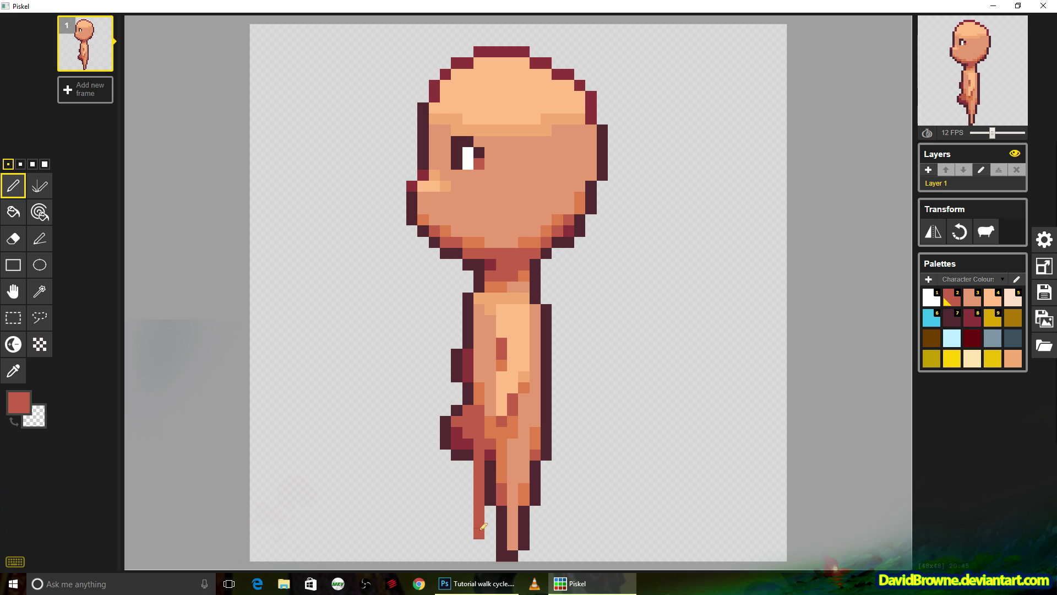
- Erase the bent rear foot and outline the straightened rear leg in dark maroon with crimson shading
key(e)
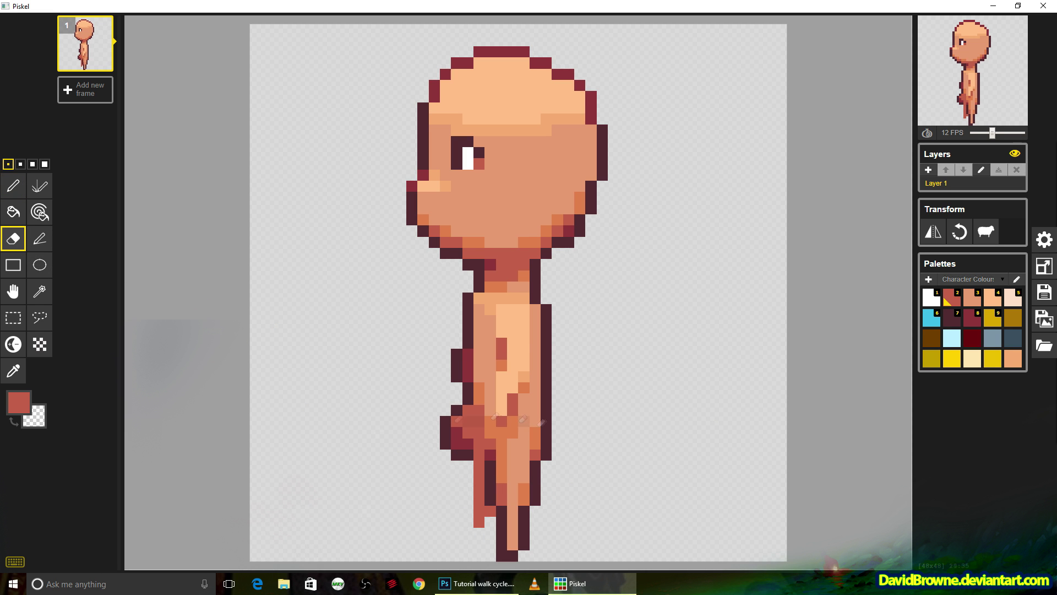
mouse_move(457, 420)
mouse_down()
mouse_move(445, 444)
mouse_move(468, 445)
mouse_move(498, 484)
mouse_move(493, 495)
mouse_move(511, 428)
mouse_move(470, 445)
mouse_move(481, 529)
mouse_up()
click(979, 325)
key(p)
key(7)
click(490, 522)
click(534, 511)
key(8)
click(523, 511)
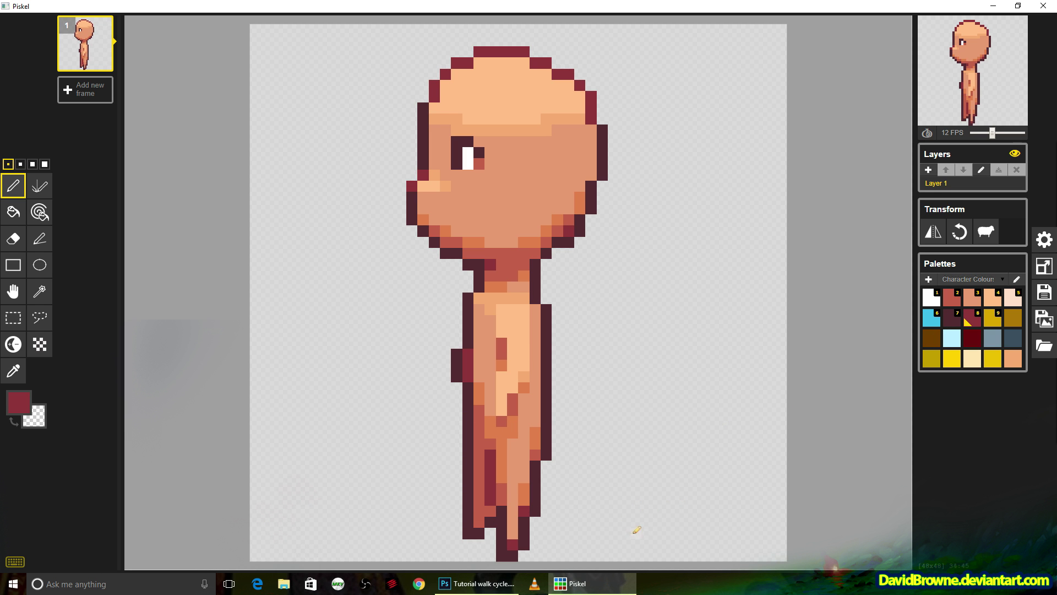
- Reshape the front foot by outlining its rear edge in dark maroon, erasing the protruding toe and filling it with crimson
key(7)
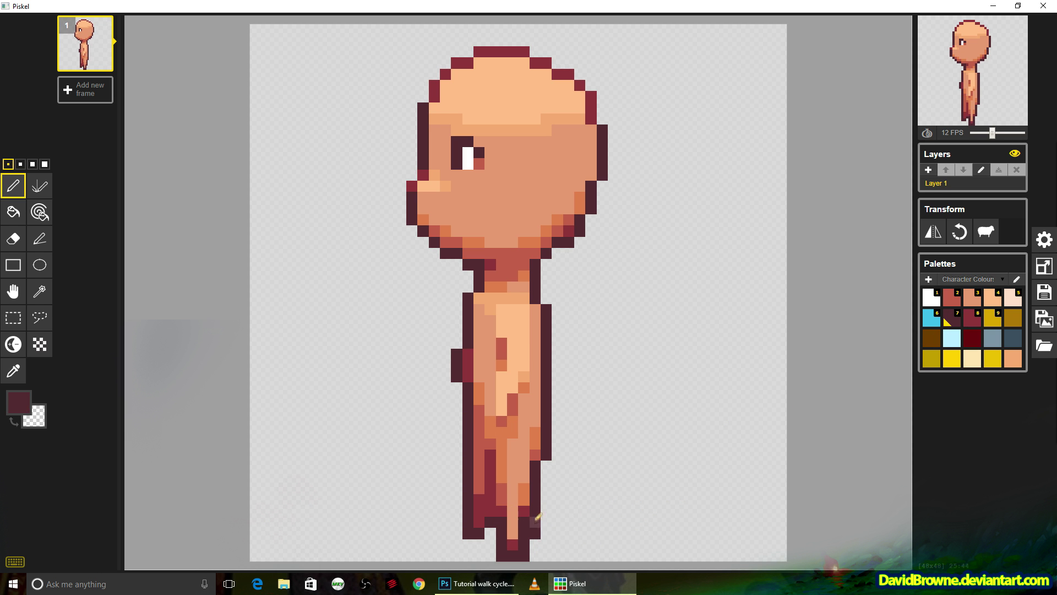
key(e)
mouse_move(503, 556)
mouse_down()
mouse_move(501, 525)
mouse_move(521, 555)
mouse_move(510, 521)
mouse_move(547, 478)
mouse_move(524, 522)
mouse_up()
click(13, 185)
key(8)
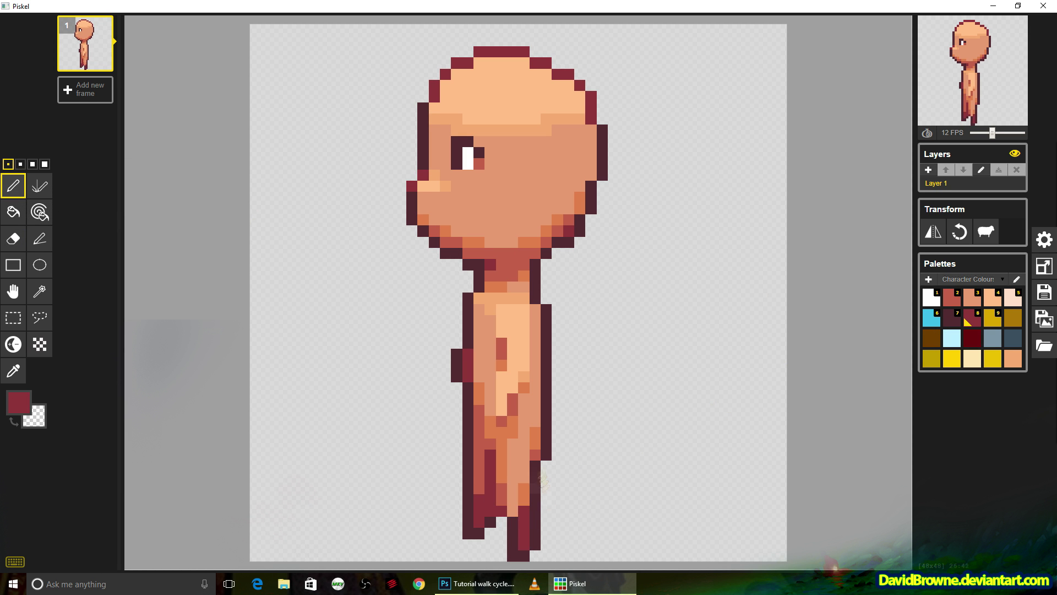
- Shade the lower legs, adding reddish brown above the front foot and crimson down the rear leg
key(7)
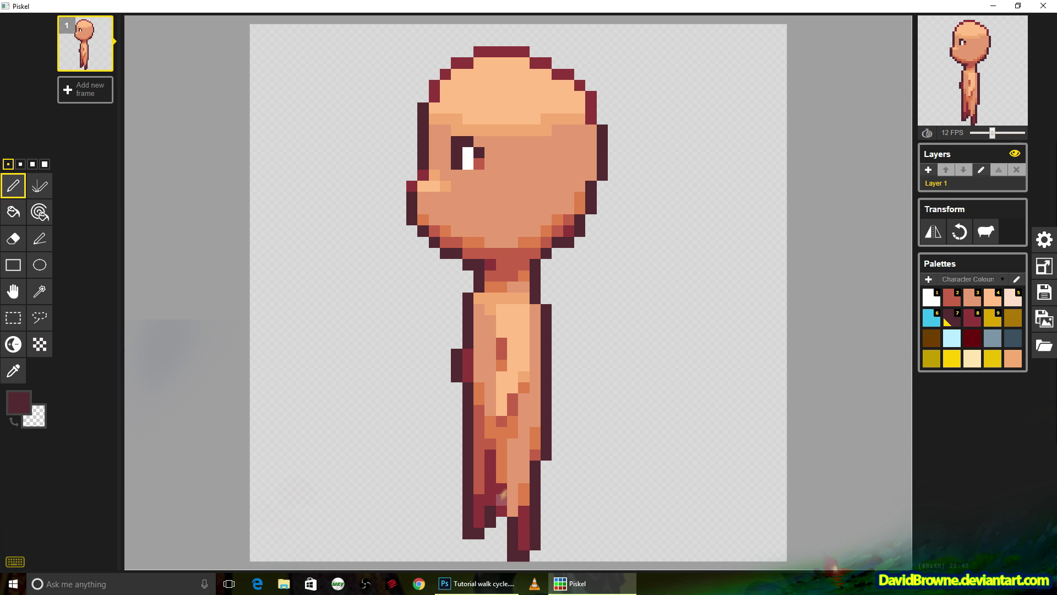
key(2)
click(513, 505)
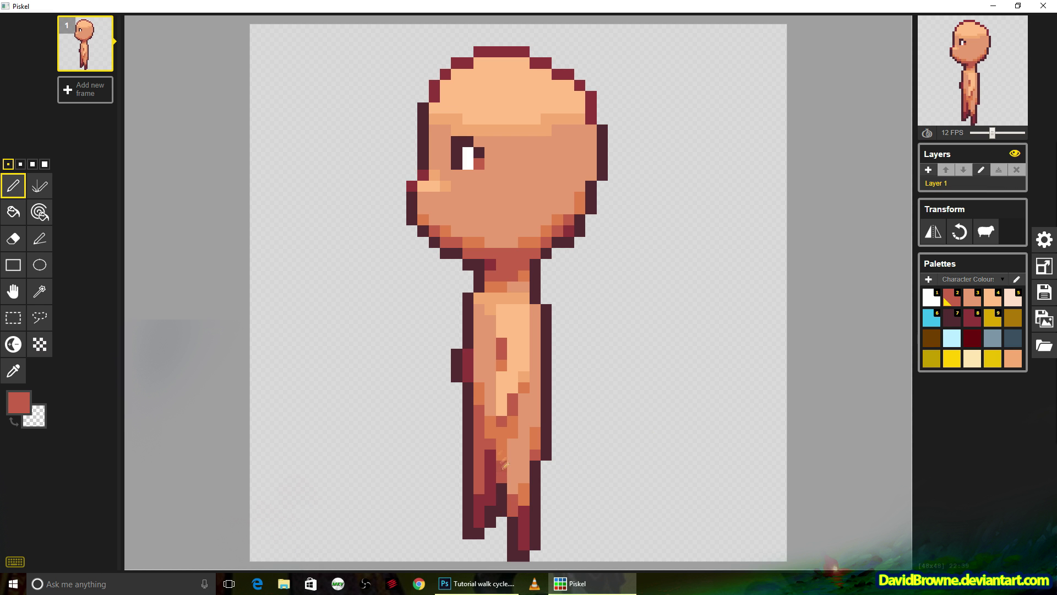
key(8)
click(485, 488)
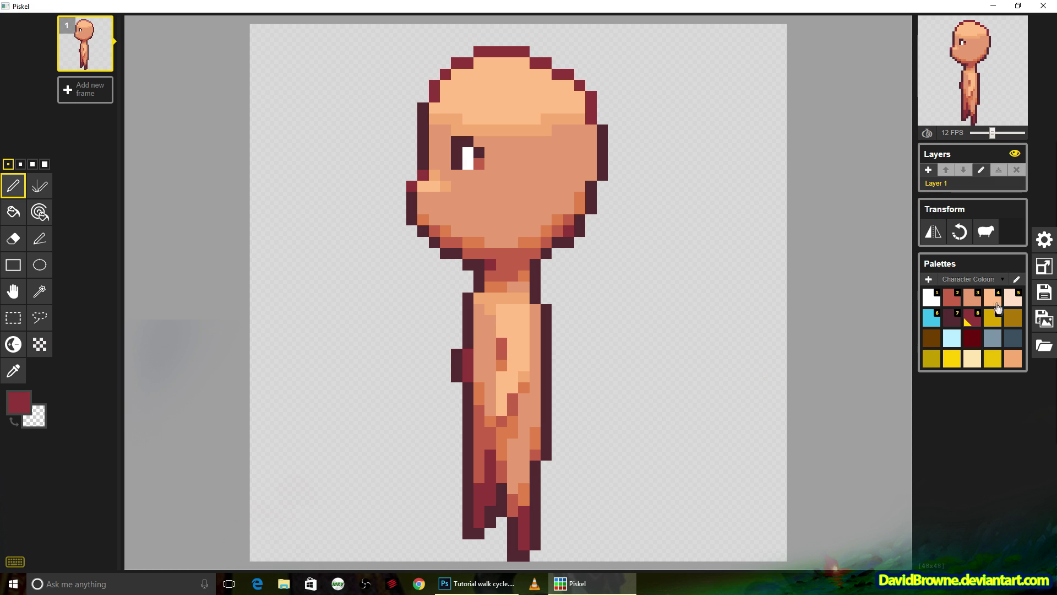
- Repaint the forearm and hand in light peach, with reddish brown lines defining the edges of the arm
click(997, 303)
drag(537, 352, 523, 419)
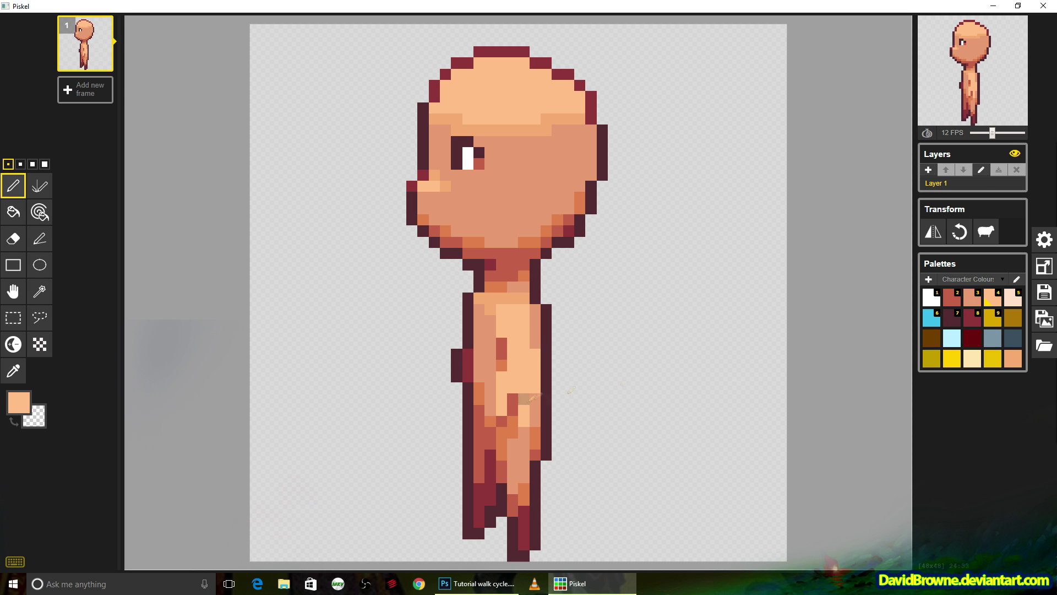
click(1006, 361)
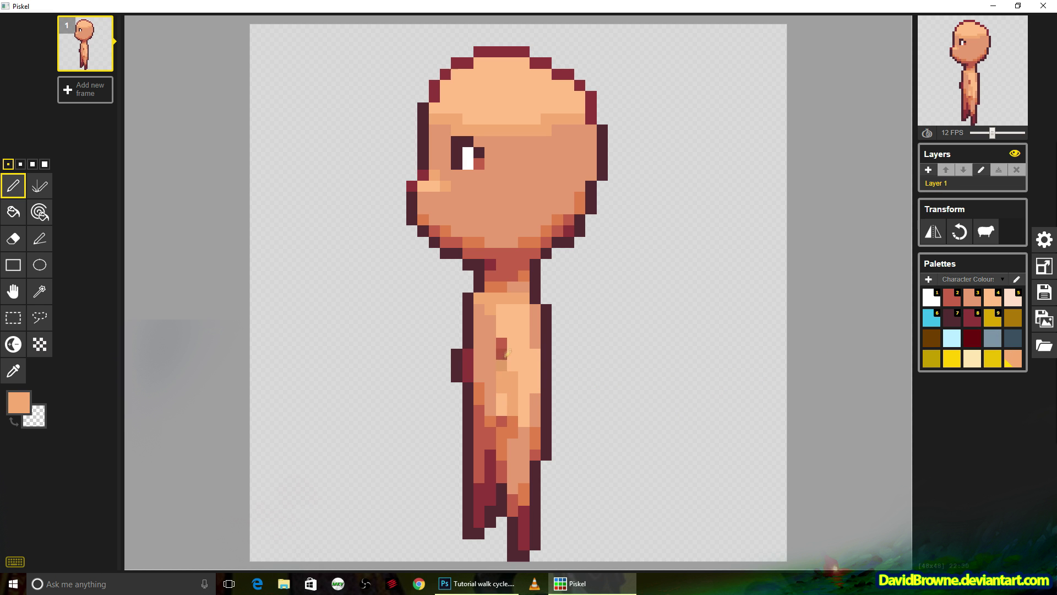
key(2)
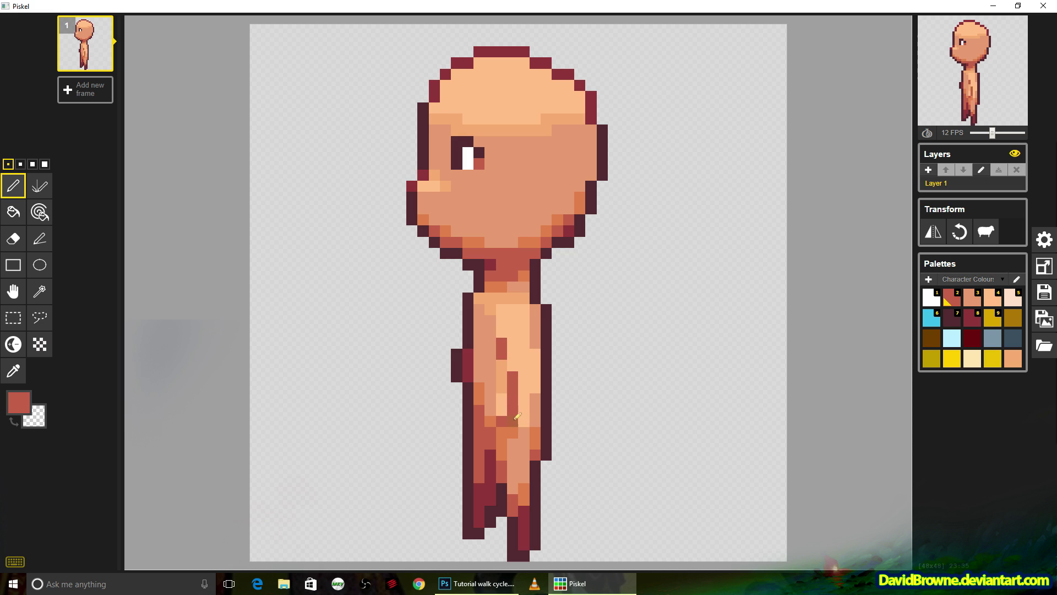
click(1012, 359)
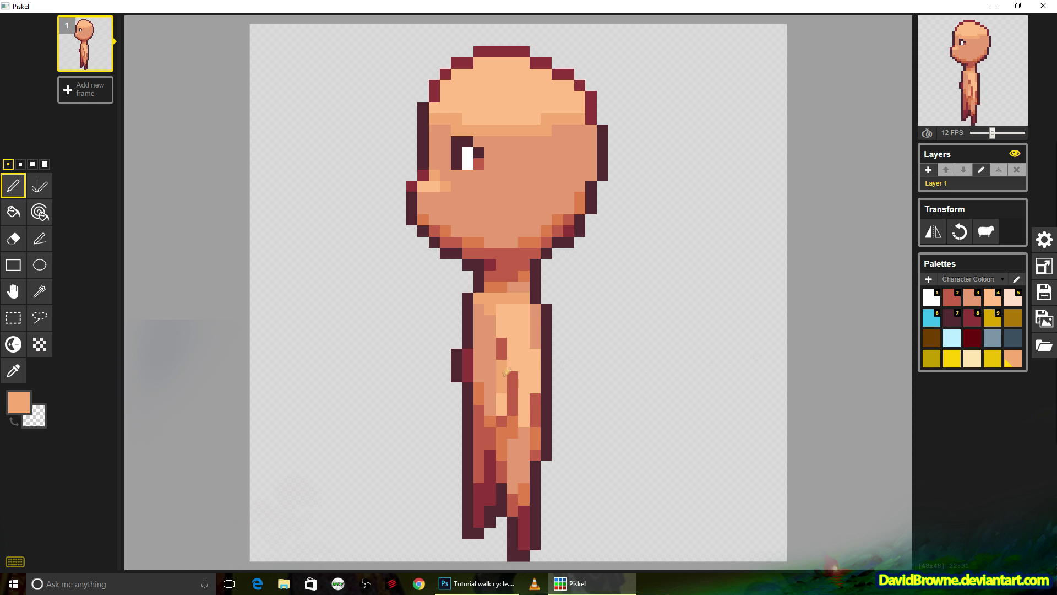
- Sample the orange skin shade from the body and blend the arm's shadow with orange and lighter peach tones
click(13, 371)
click(479, 393)
click(13, 186)
drag(502, 365, 502, 376)
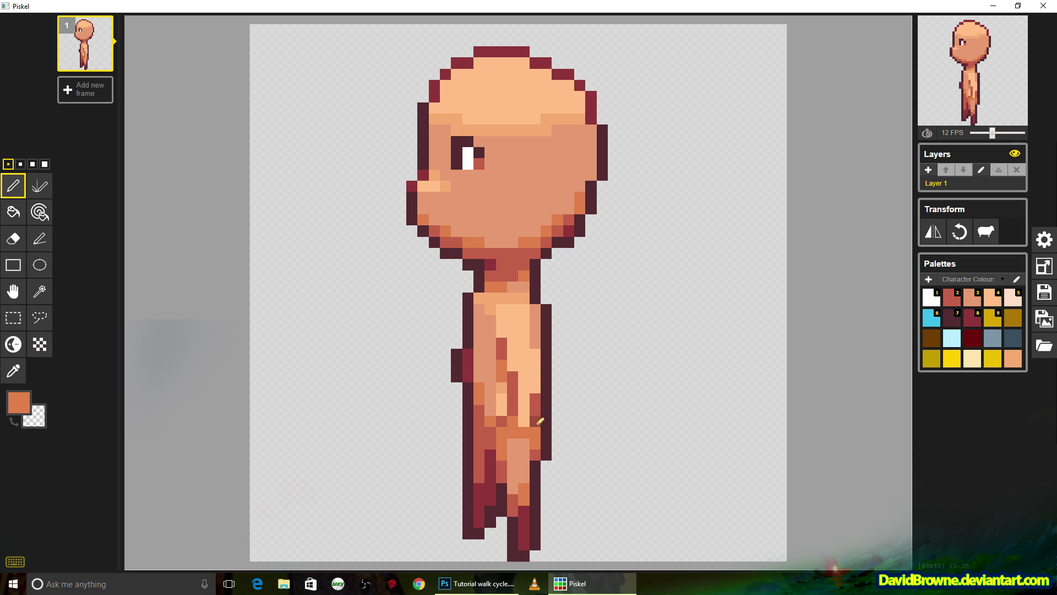
click(1018, 361)
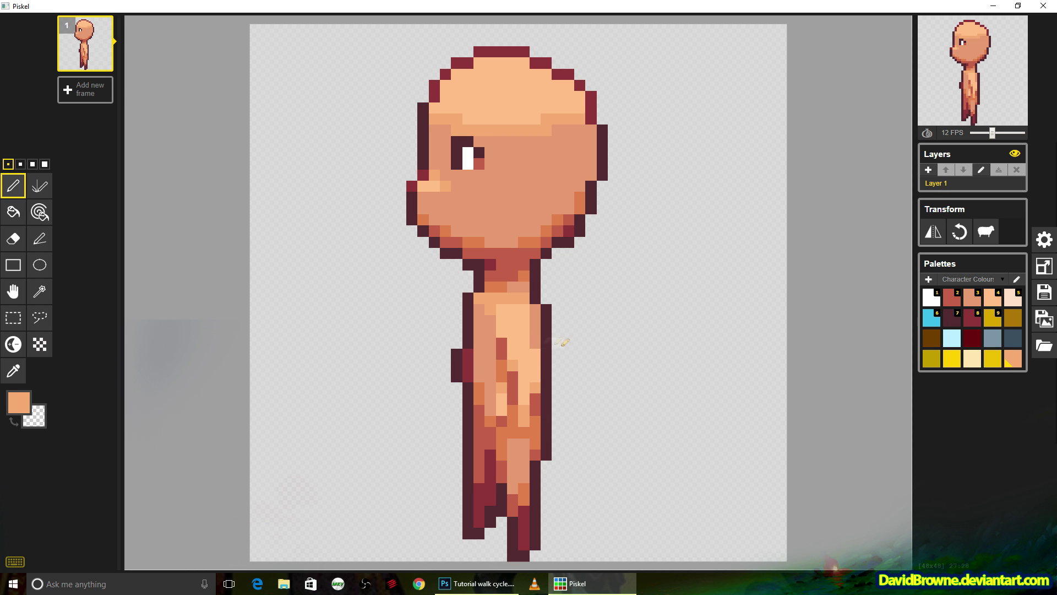
click(991, 301)
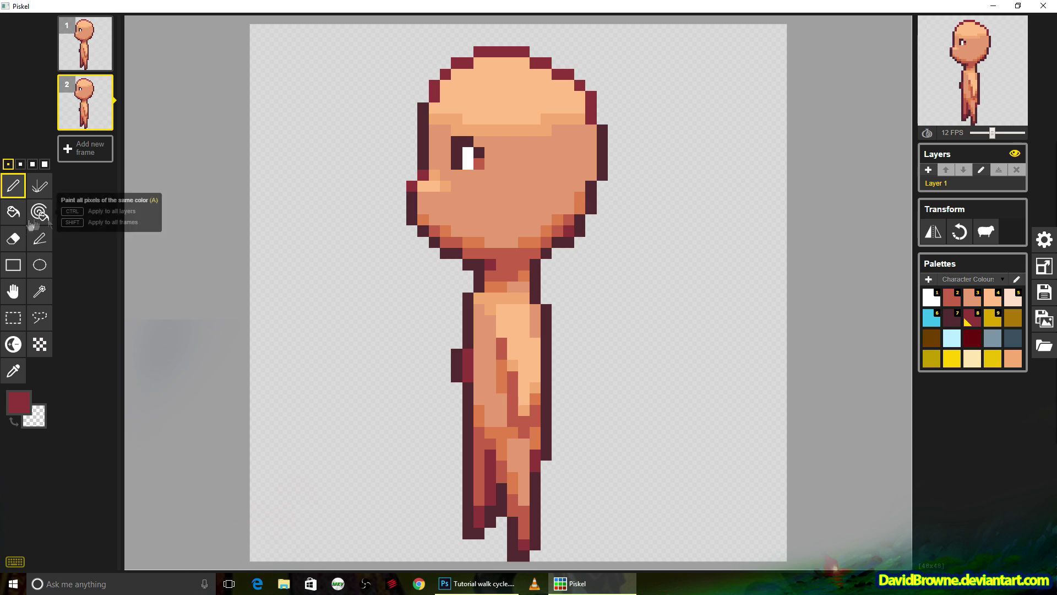
- Close the eye in frame 2, covering it with skin tone above a dark maroon lid line ending in crimson
click(952, 320)
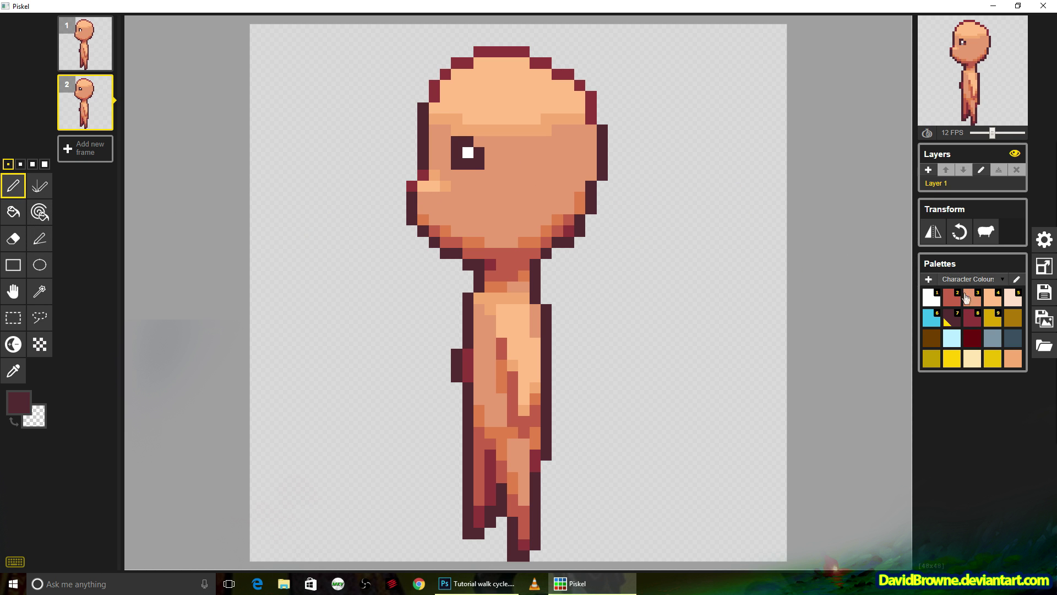
click(967, 298)
drag(479, 153, 463, 144)
click(968, 314)
click(480, 163)
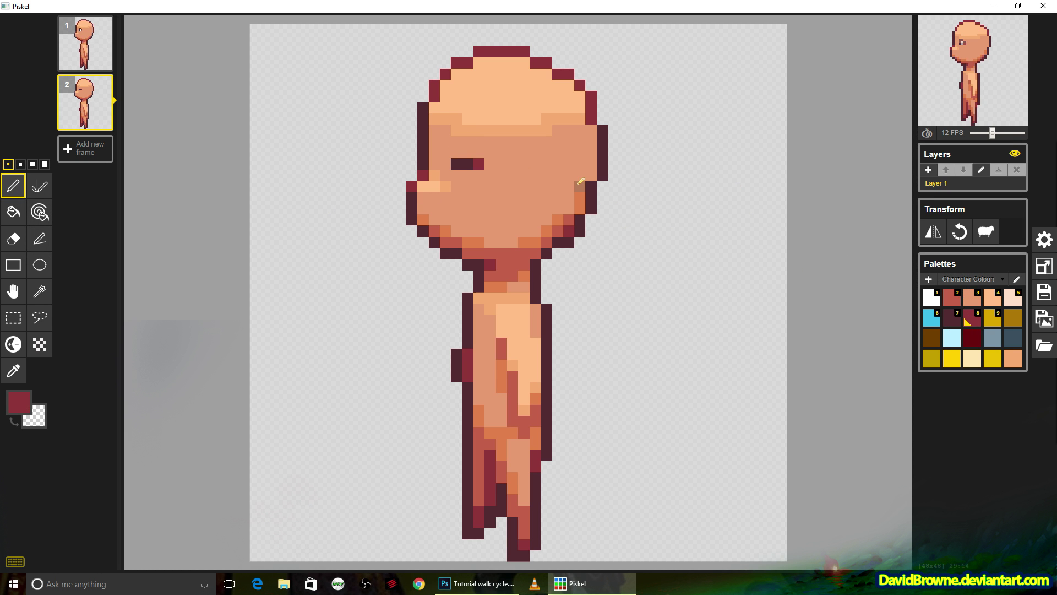
- Duplicate the closed-eye frame and draw a half-open eye in dark maroon on frame 3
click(105, 121)
click(952, 319)
drag(456, 152, 468, 153)
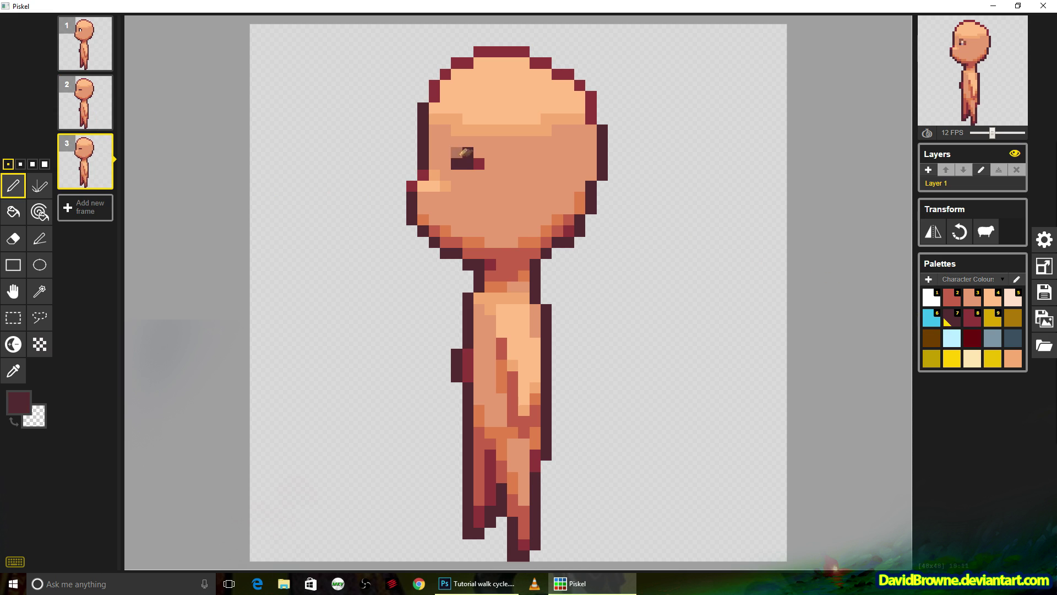
click(931, 298)
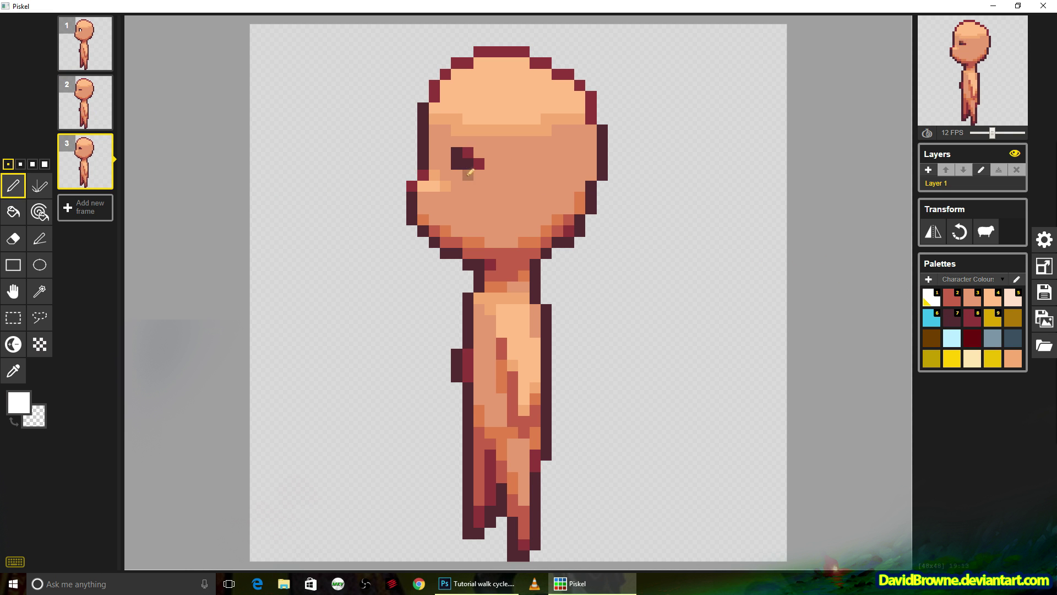
- Duplicate the open-eye first frame five times to make an eight-frame blink, and export the animation
click(104, 62)
click(103, 63)
click(104, 62)
click(104, 62)
click(103, 62)
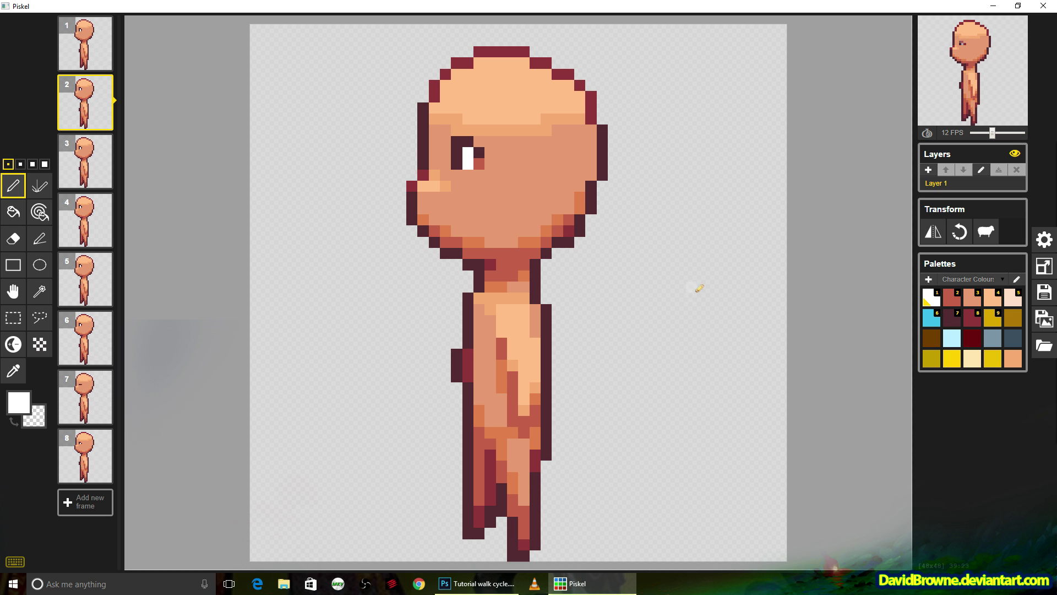
click(1045, 318)
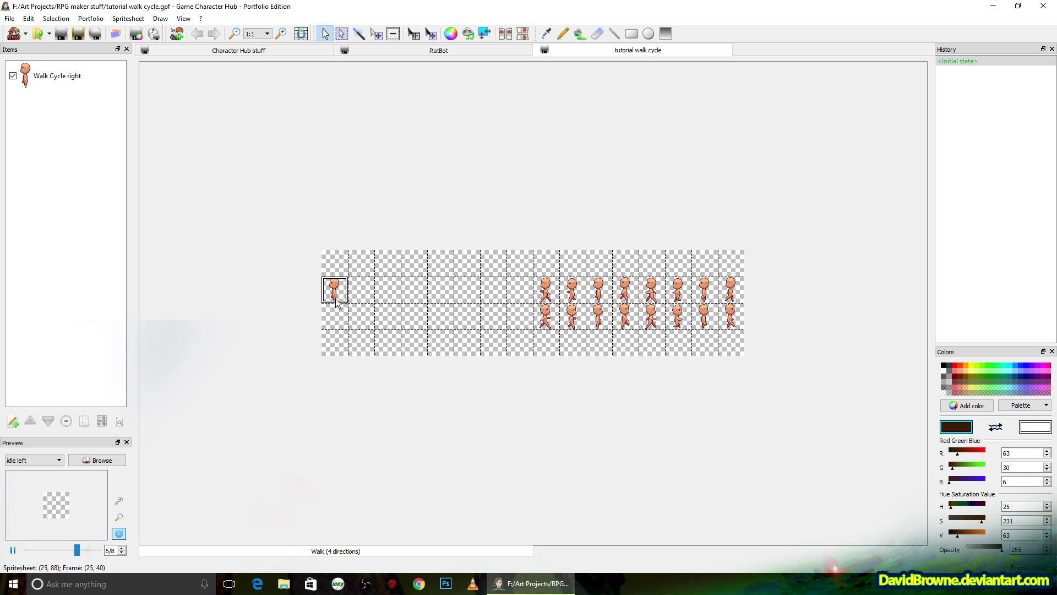
- In Game Character Hub, delete the old idle frame and import idle left.png with a grid of 8 columns and 1 row
click(56, 82)
key(Delete)
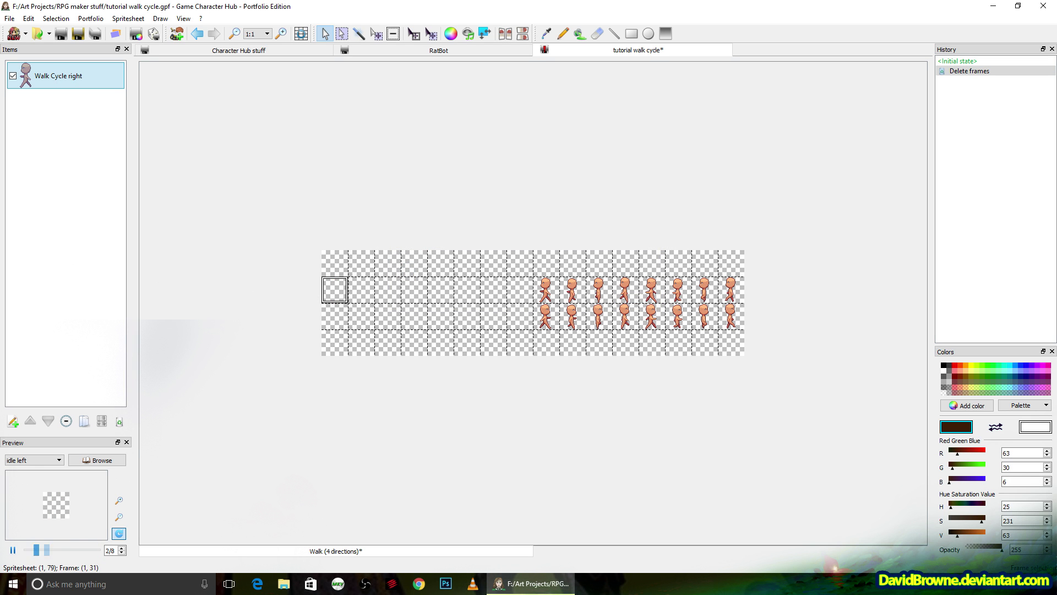
drag(0, 173, 39, 181)
click(472, 259)
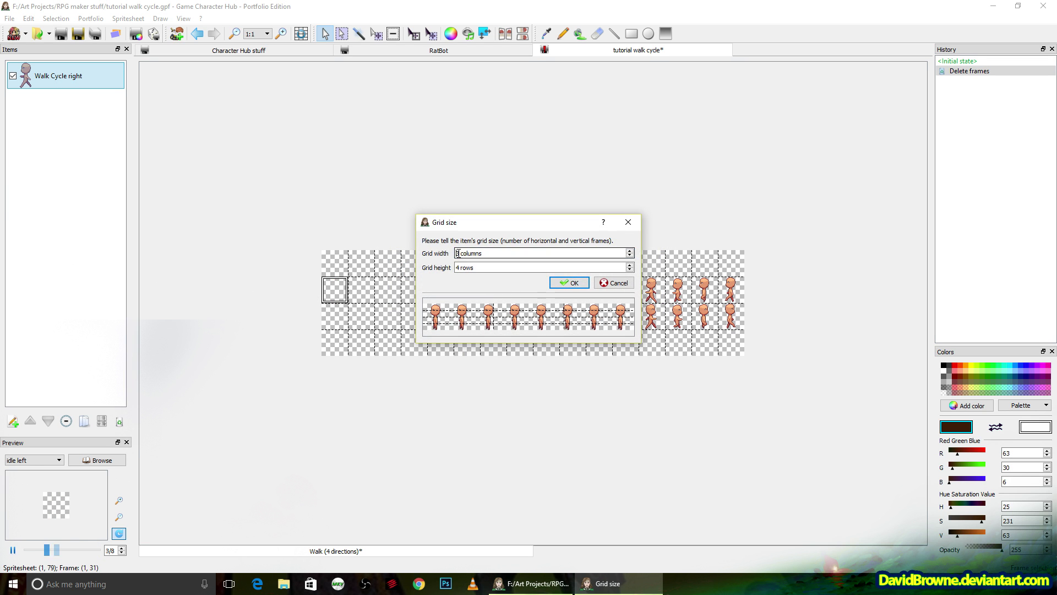
double_click(457, 253)
text(8)
key(Tab)
text(1)
click(568, 284)
- Insert the idle left item into the Walk (4 directions) spritesheet with a vertical translation of 1 row
drag(519, 231, 462, 409)
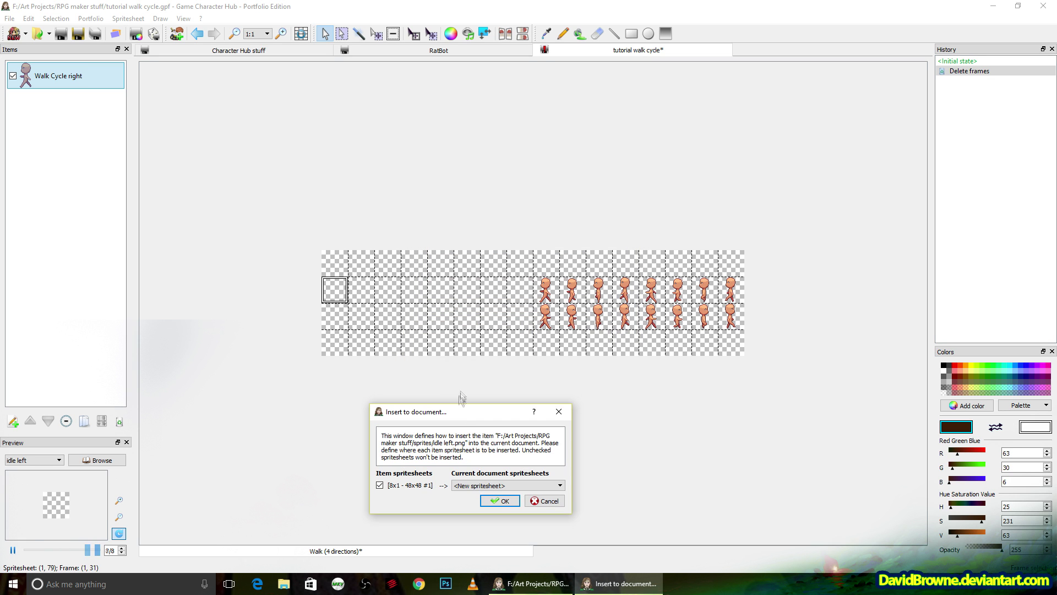
click(500, 500)
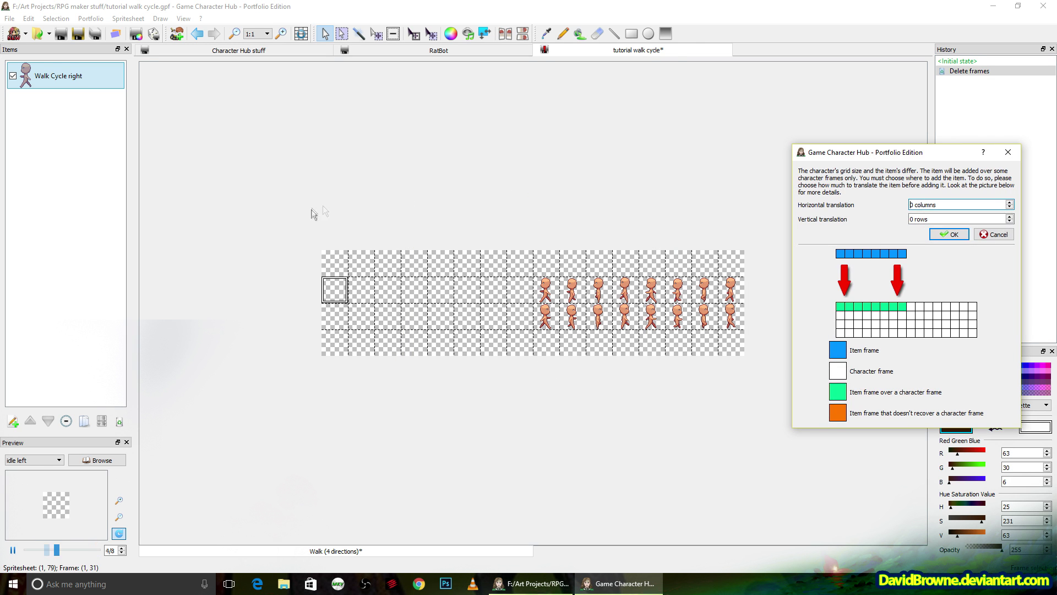
click(1010, 217)
click(948, 234)
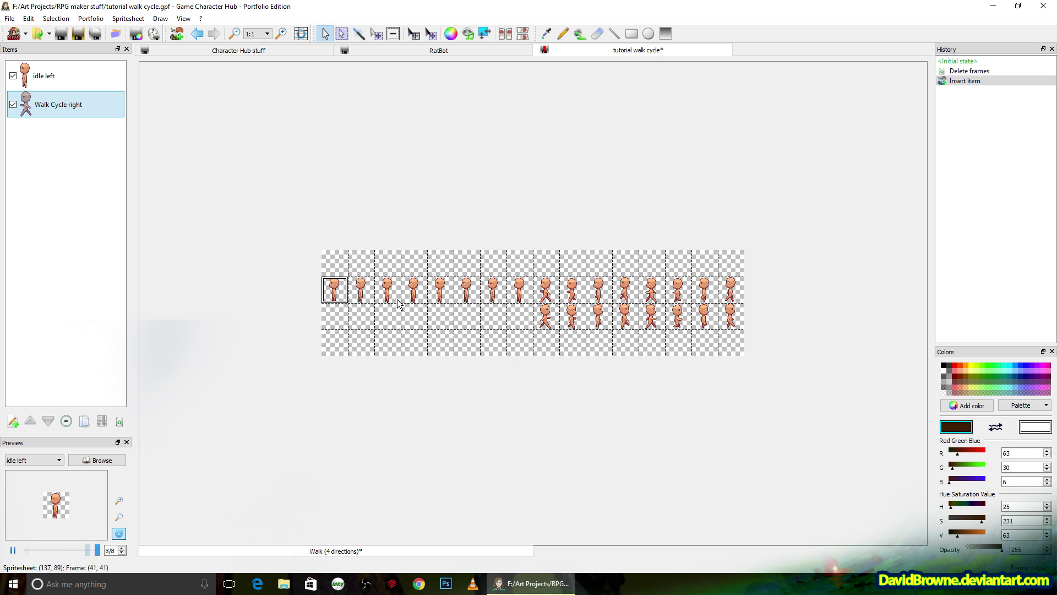
- Copy the eight left-facing idle frames and paste them into the row below on the idle left layer
click(282, 34)
drag(509, 541, 483, 541)
drag(535, 283, 148, 274)
click(40, 66)
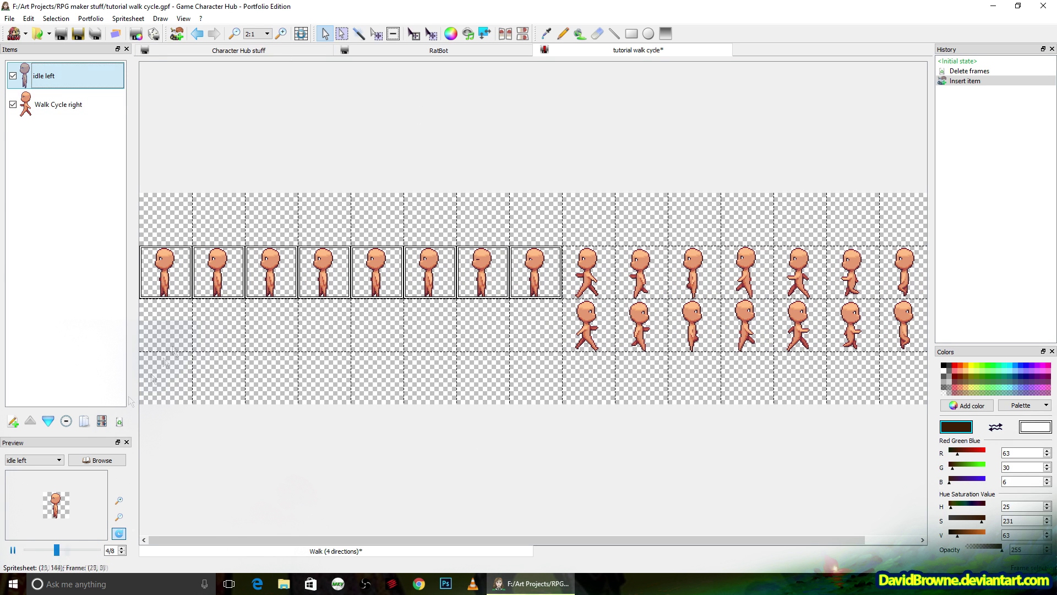
key(ctrl+c)
click(496, 269)
drag(165, 325, 527, 330)
key(ctrl+v)
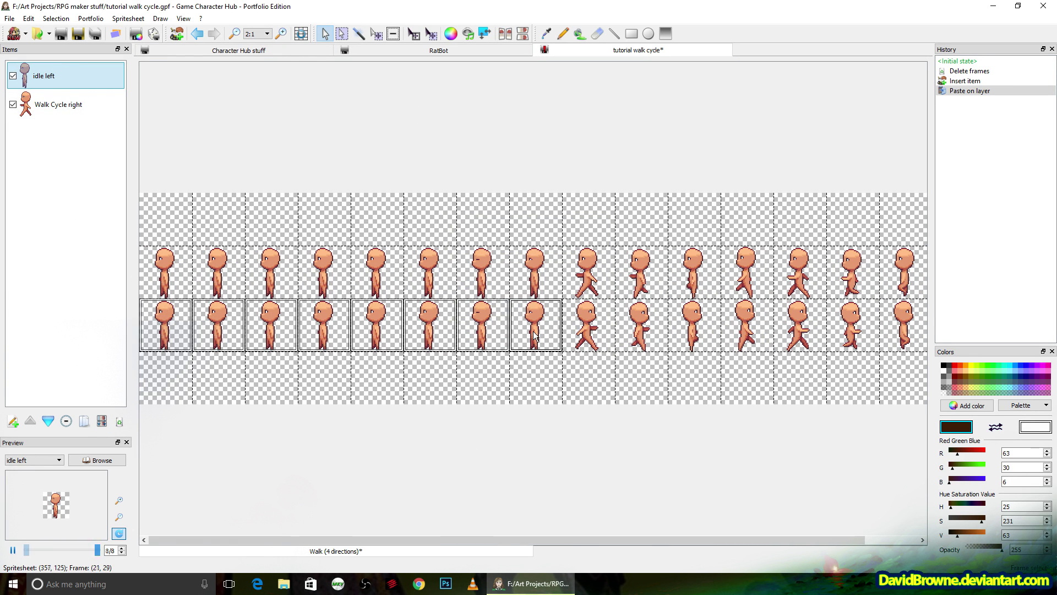
- Flip the eight pasted idle frames horizontally and preview the idle right animation
click(128, 18)
click(155, 106)
click(58, 460)
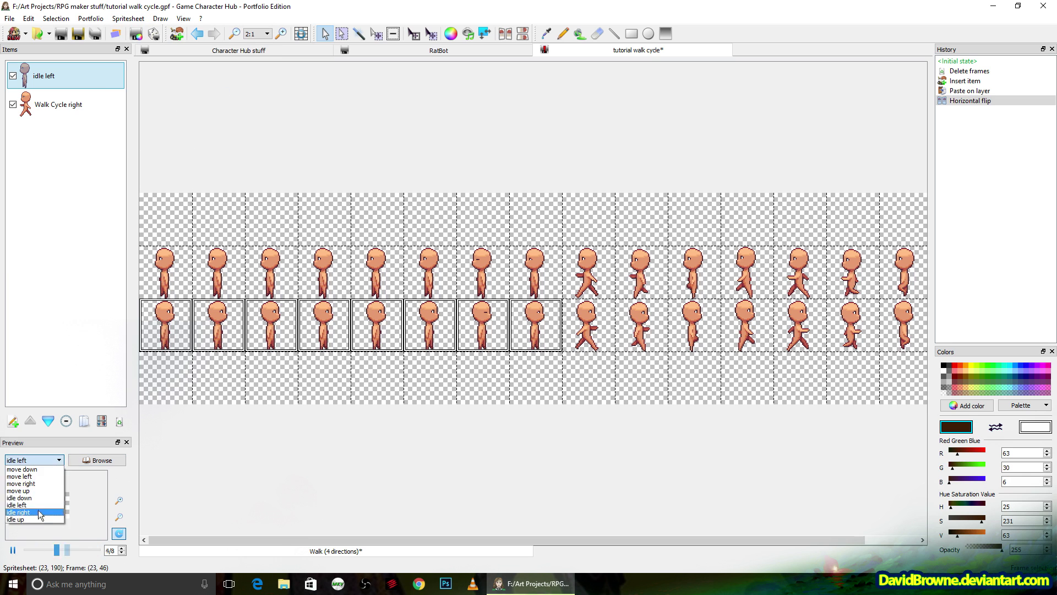
click(40, 513)
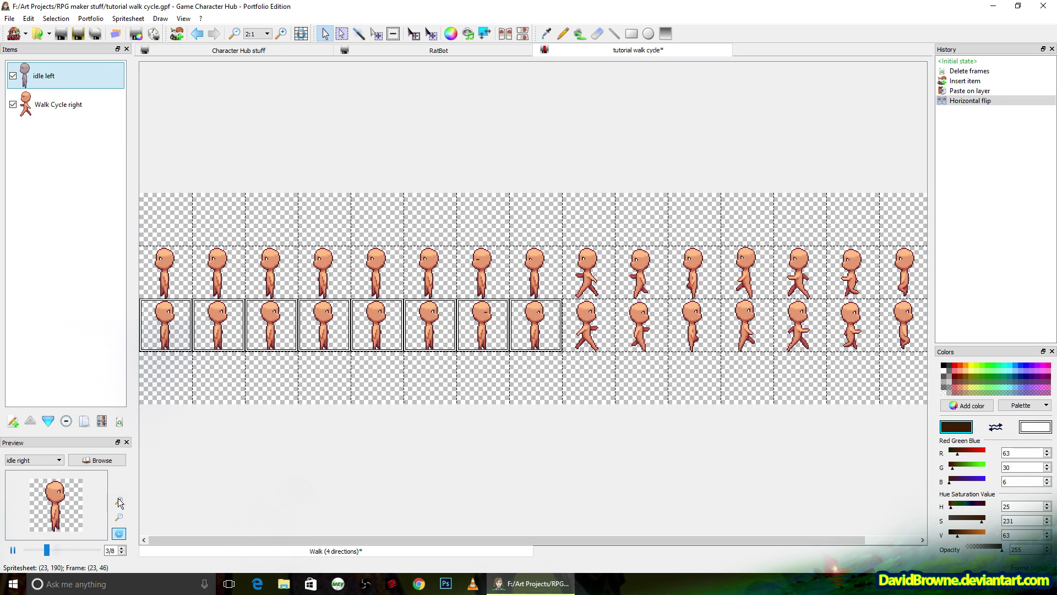
- Examine the completed four-direction sheet in the Character Hub stuff document and return to tutorial walk cycle
click(259, 50)
drag(550, 540, 628, 471)
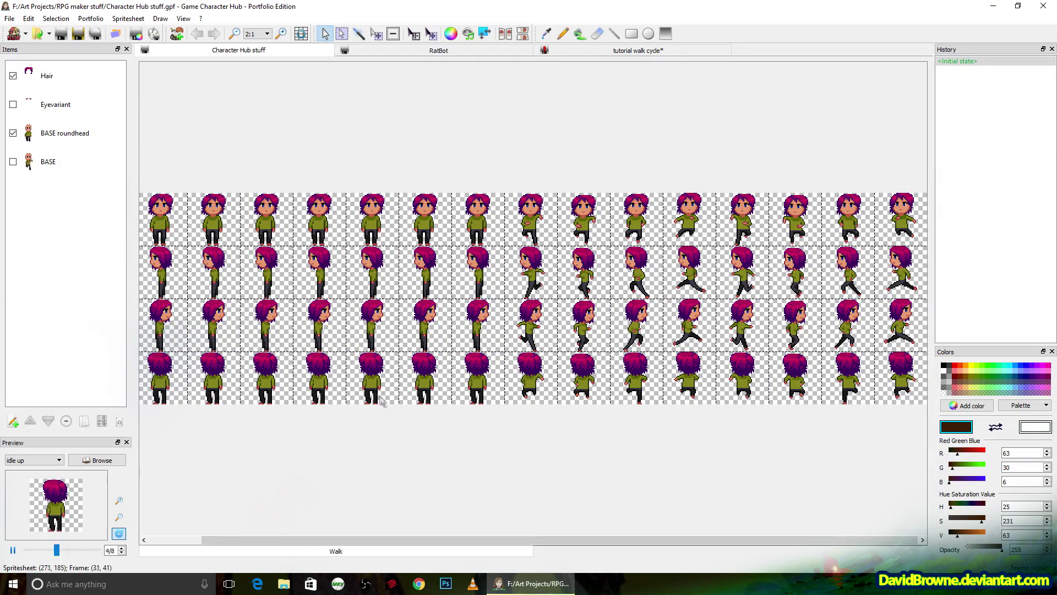
click(639, 50)
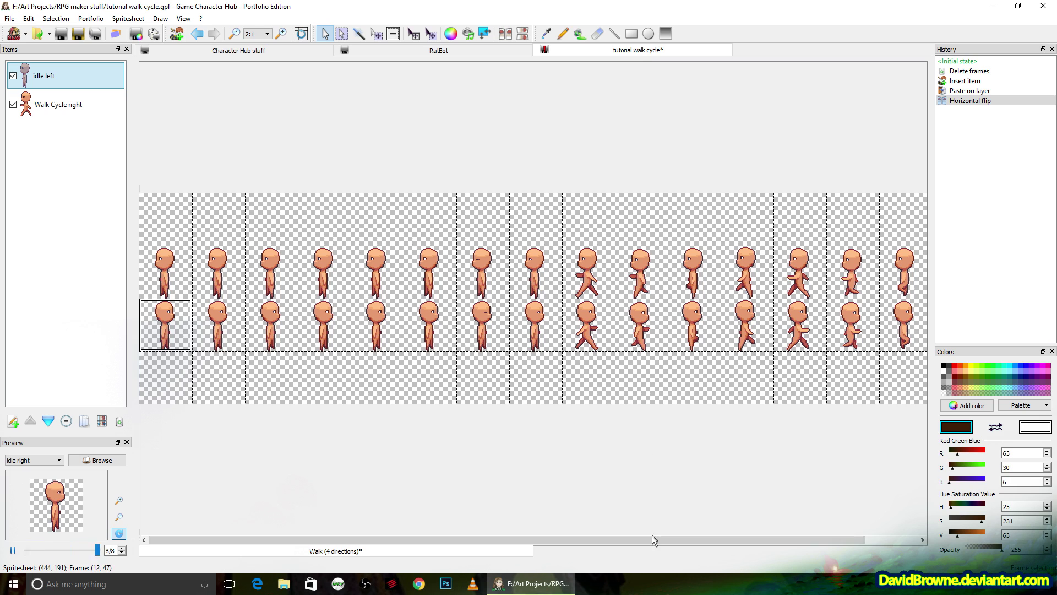
- Preview the move right animation and check it at a larger size
click(33, 460)
click(25, 512)
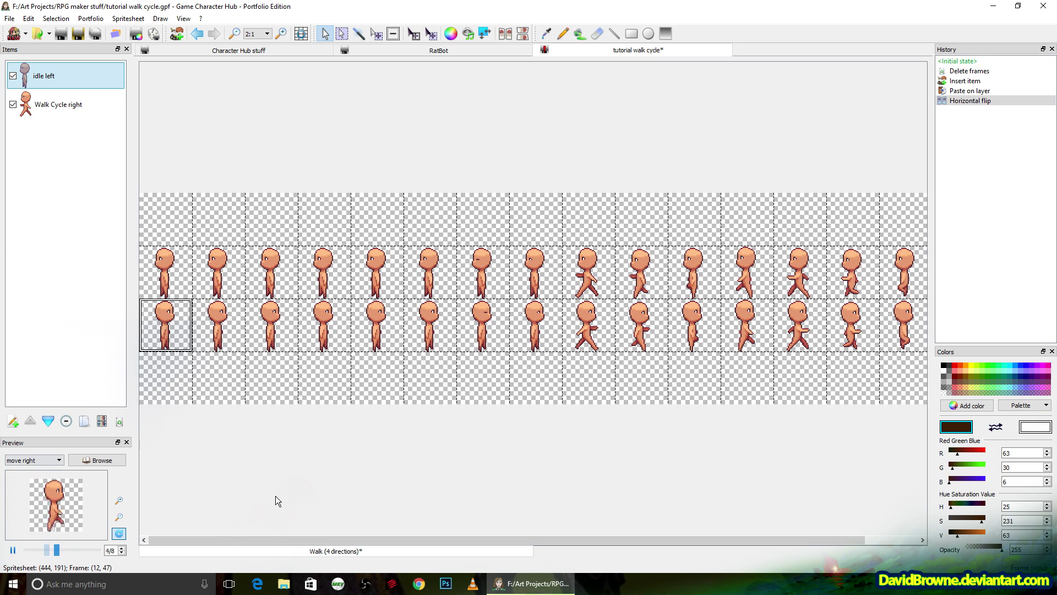
click(118, 500)
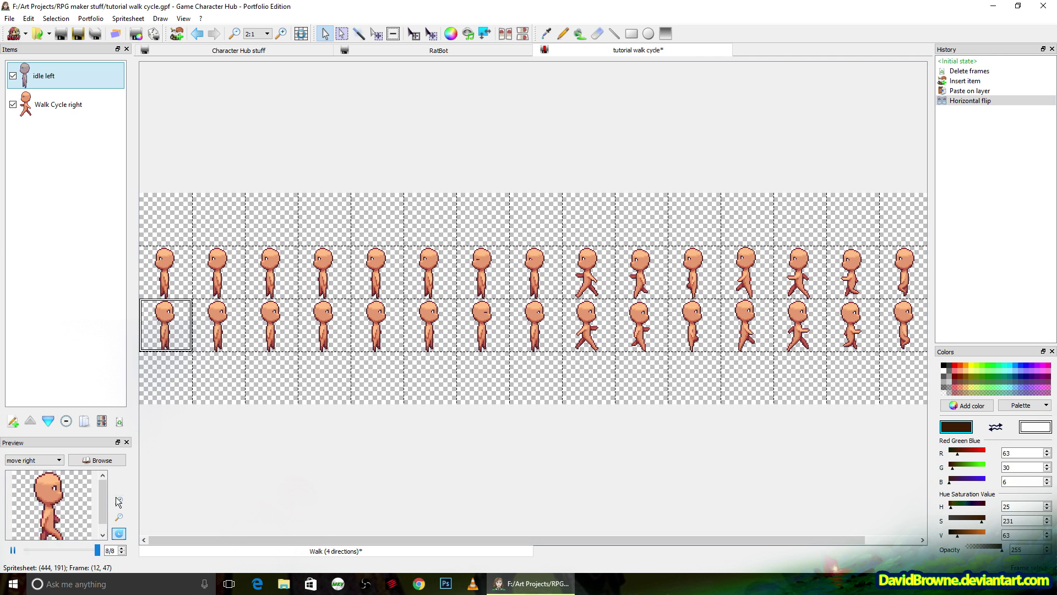
click(118, 517)
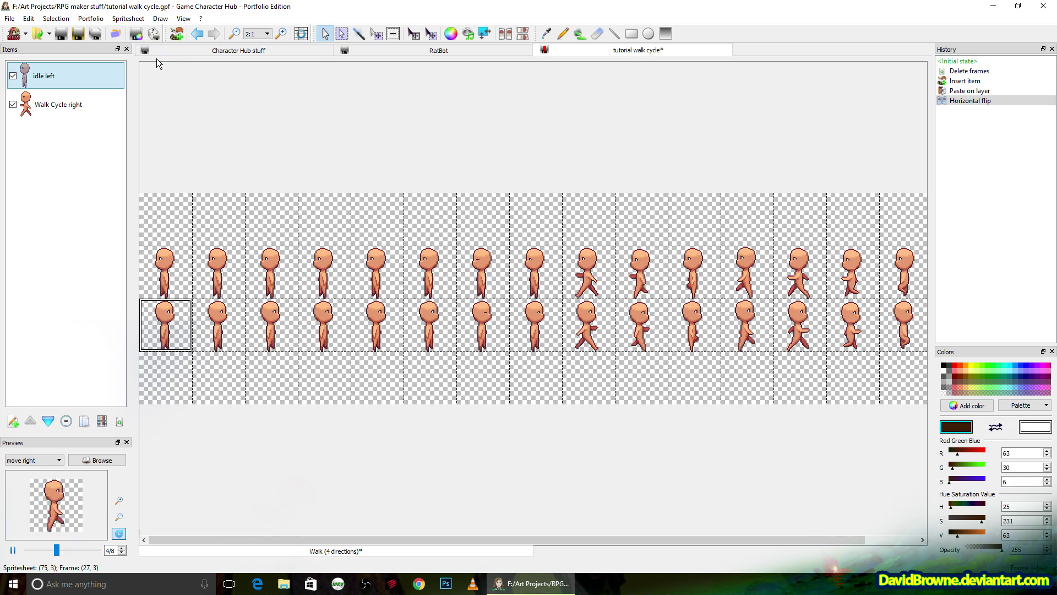